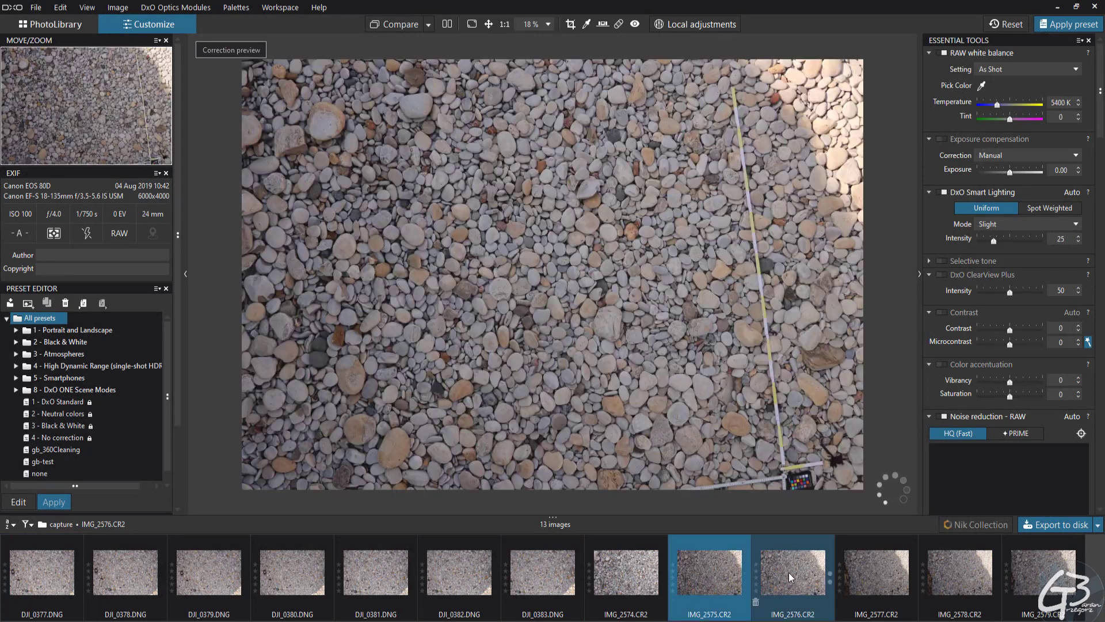
Browse the Canon CR2 and DJI DNG pebble photos, comparing their framing, lighting and capture settings
{"action": "left_click", "coordinate": [875, 570]}
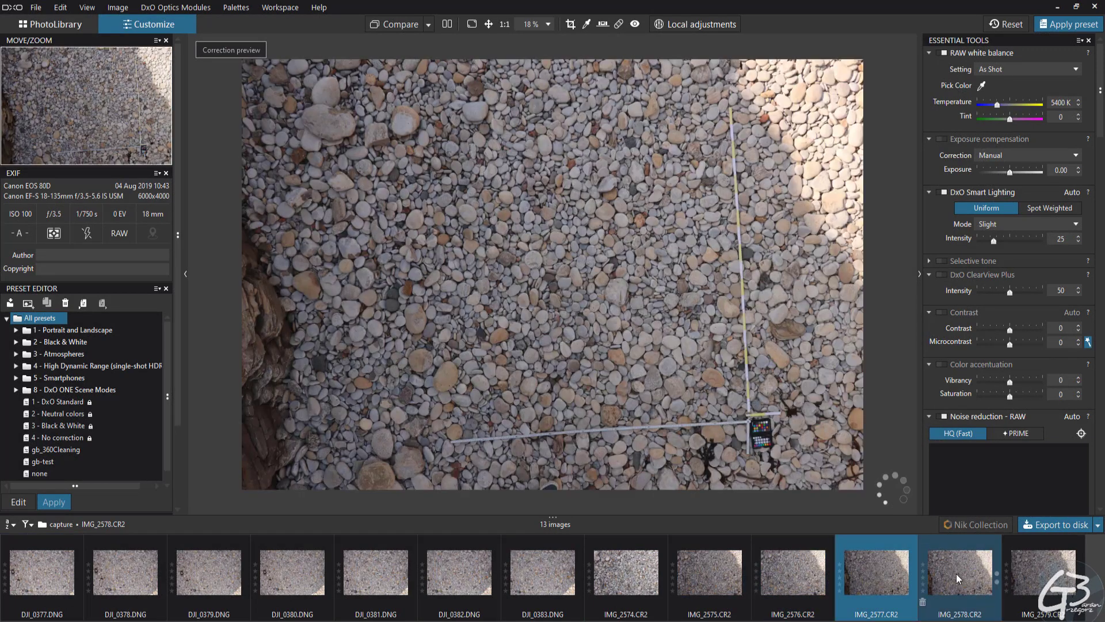
{"action": "left_click", "coordinate": [960, 573]}
{"action": "left_click", "coordinate": [1050, 576]}
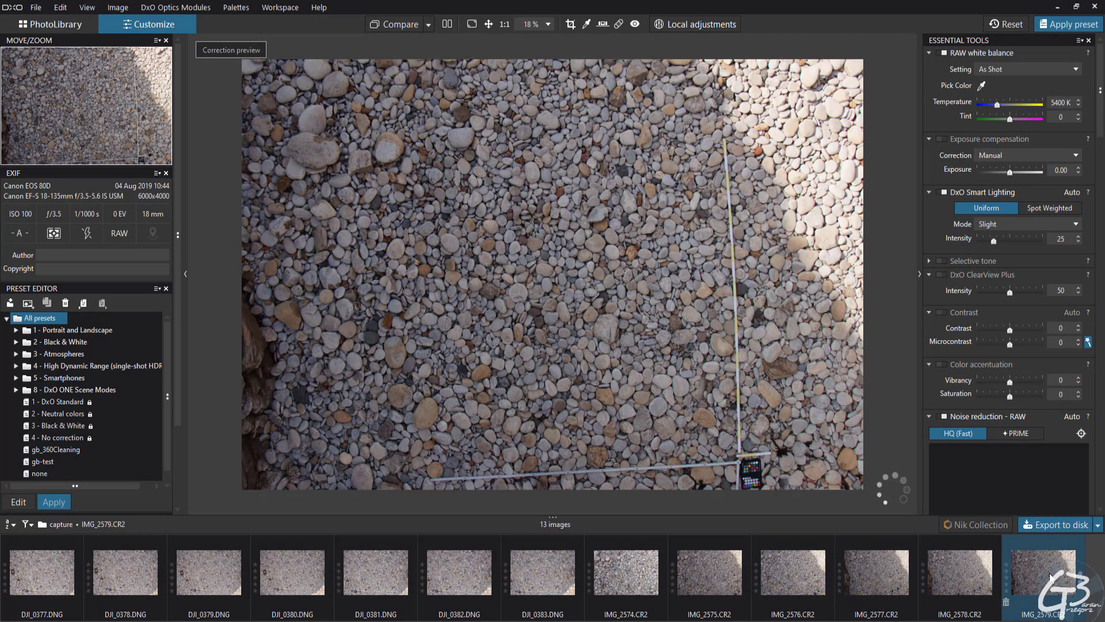
{"action": "left_click", "coordinate": [956, 577]}
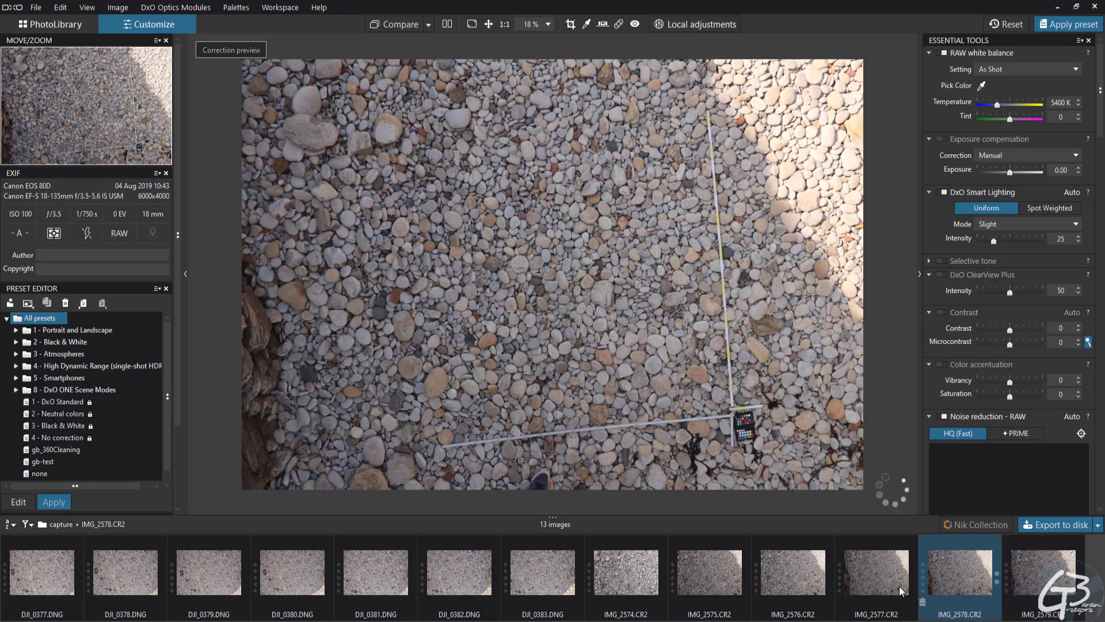
{"action": "left_click", "coordinate": [889, 585]}
{"action": "left_click", "coordinate": [361, 590]}
{"action": "left_click", "coordinate": [612, 585]}
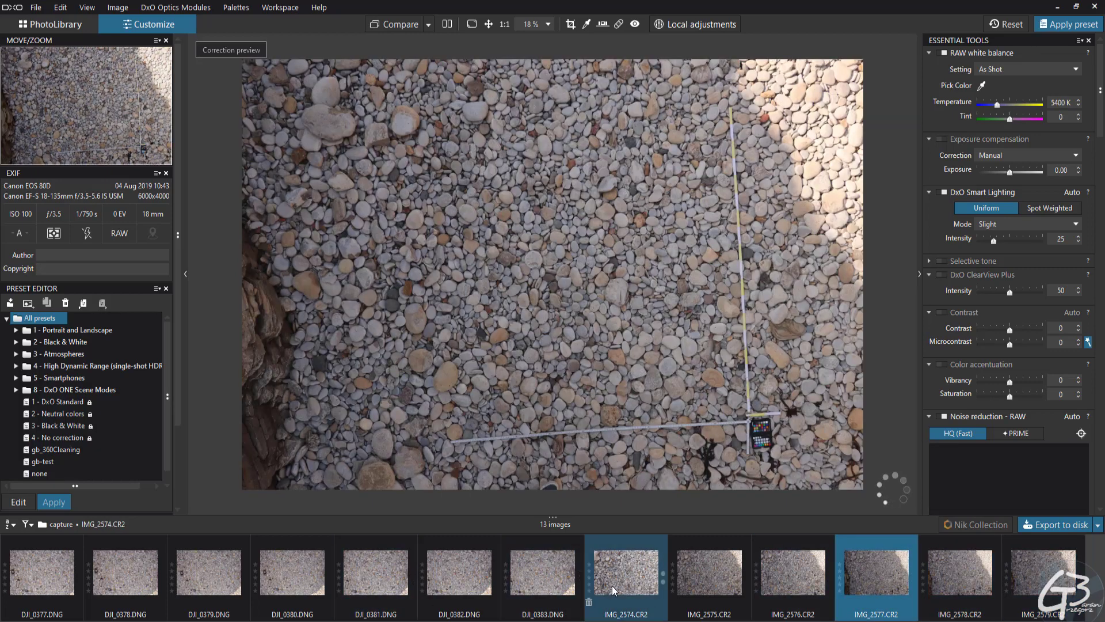
{"action": "left_click", "coordinate": [537, 573]}
{"action": "left_click", "coordinate": [445, 584]}
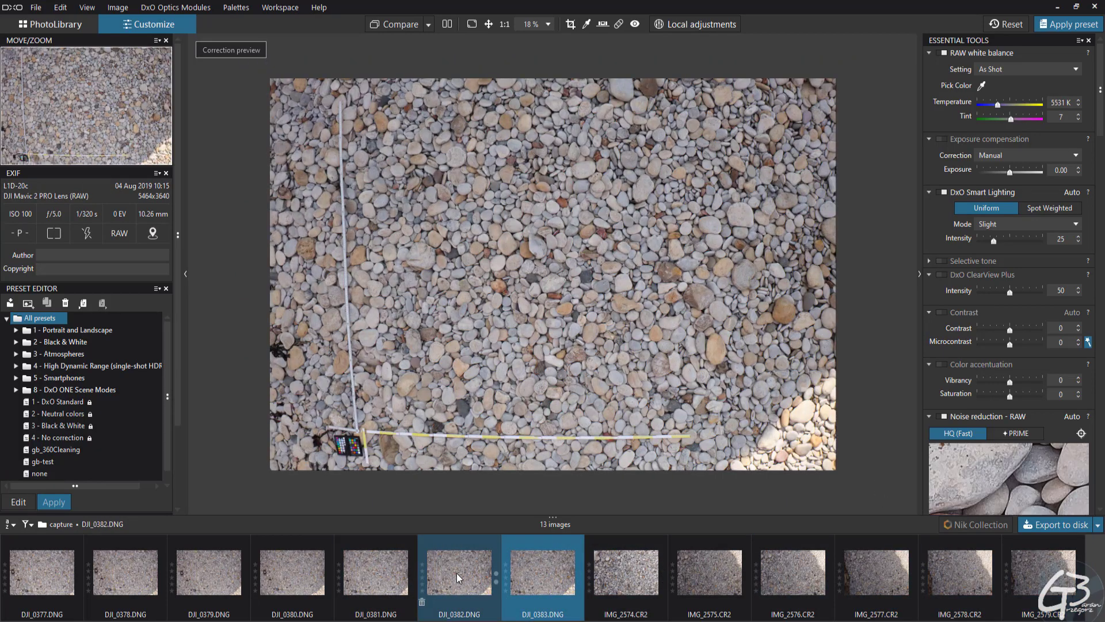
{"action": "left_click", "coordinate": [374, 581]}
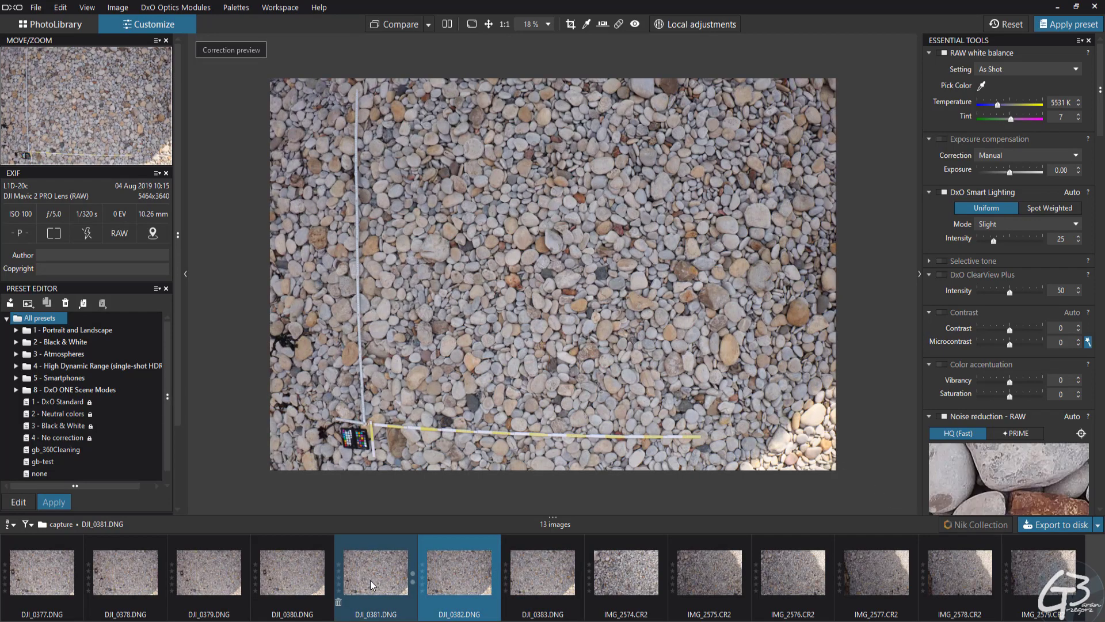
{"action": "left_click", "coordinate": [285, 579]}
{"action": "left_click", "coordinate": [201, 573]}
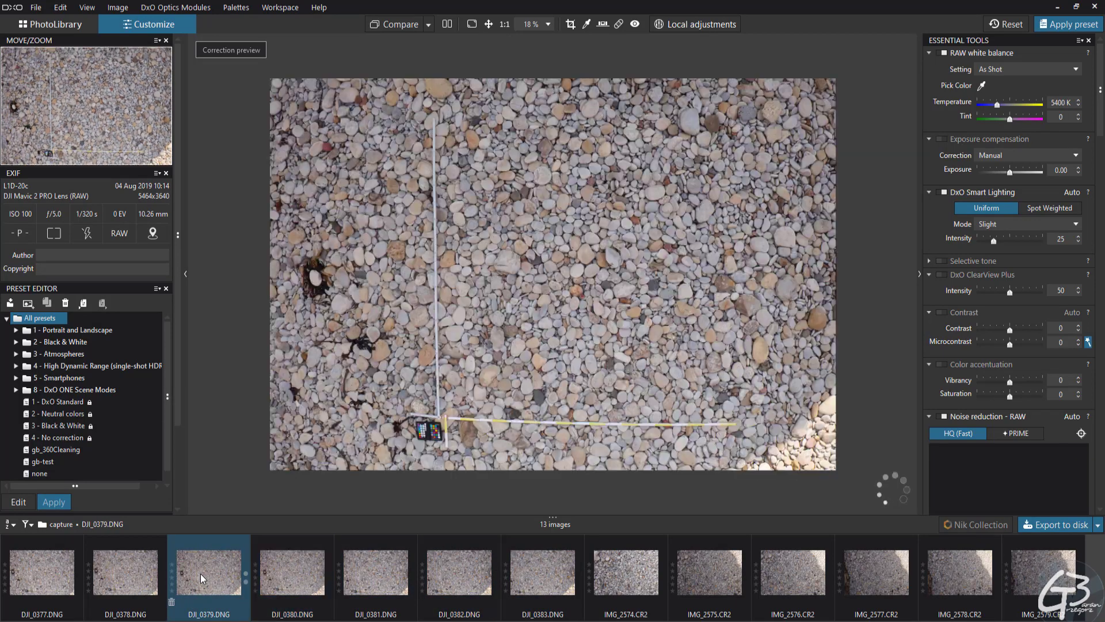
Turn on distortion correction for DJI_0380.DNG, using the automatic DxO Optics Module mode
{"action": "left_click", "coordinate": [303, 582]}
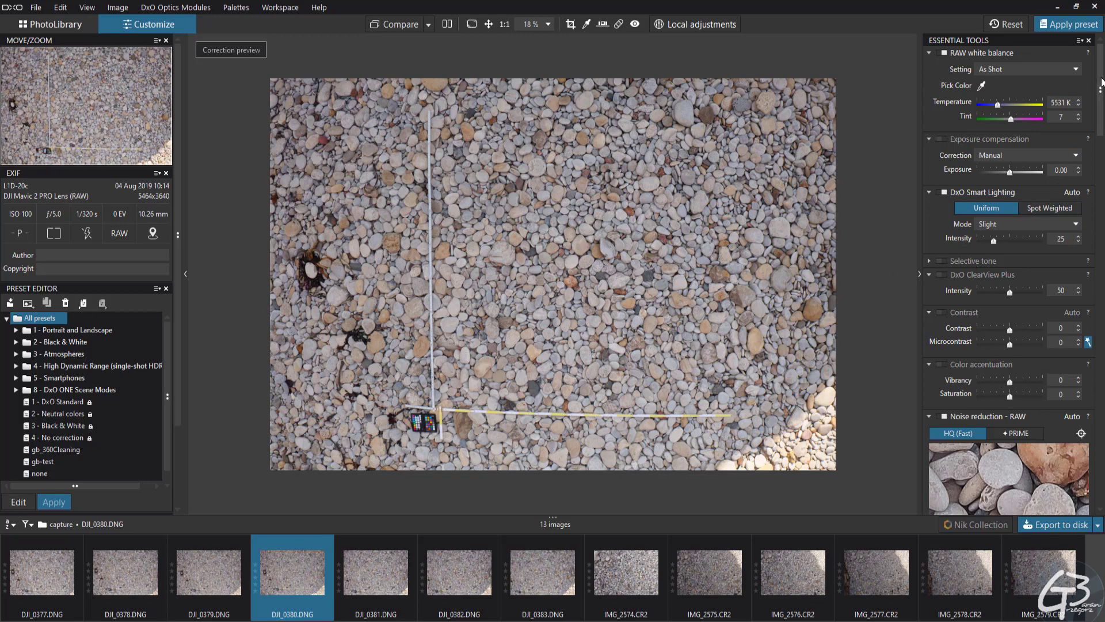
{"action": "left_click_drag", "start_coordinate": [1101, 82], "coordinate": [1100, 459]}
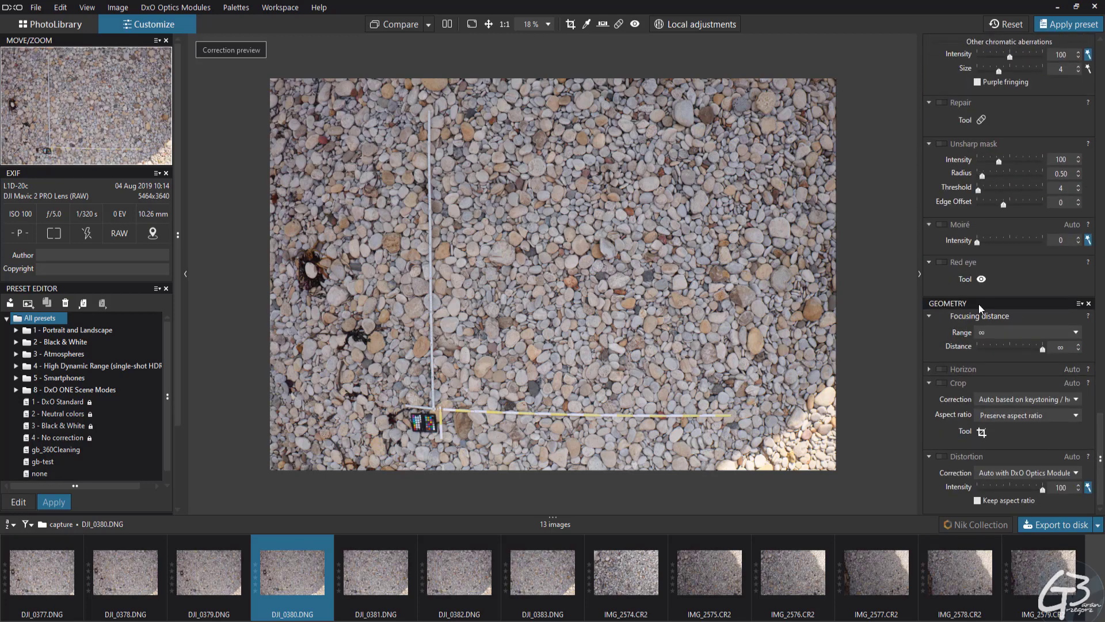
{"action": "left_click", "coordinate": [942, 457]}
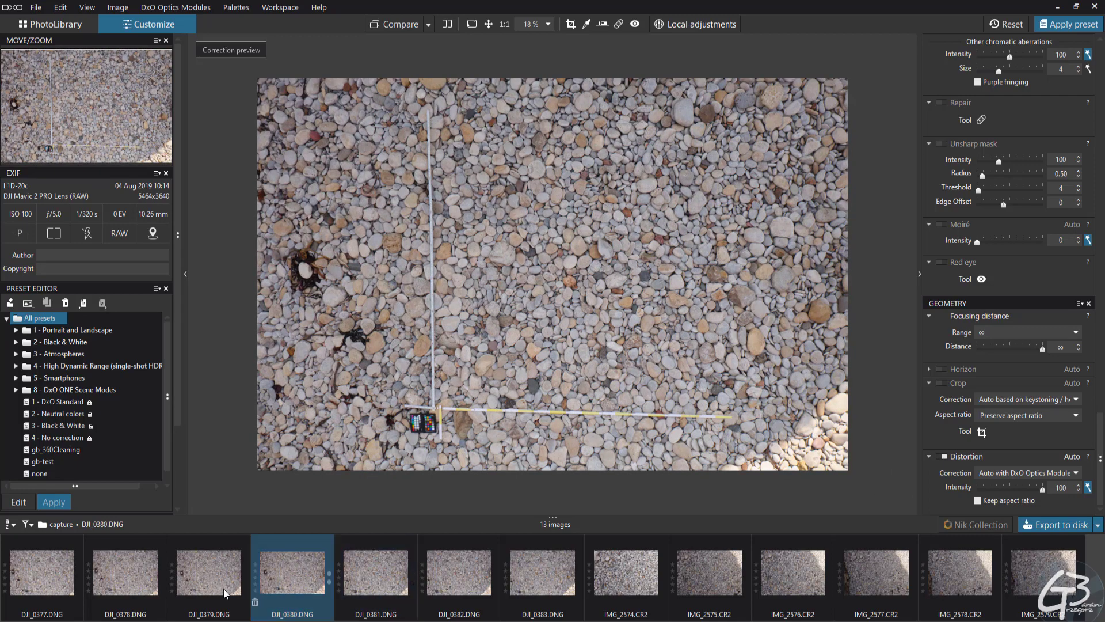
Examine the pebble detail and ruler in DJI_0380.DNG at magnifications up to 400%
{"action": "left_click", "coordinate": [209, 573]}
{"action": "left_click", "coordinate": [293, 573]}
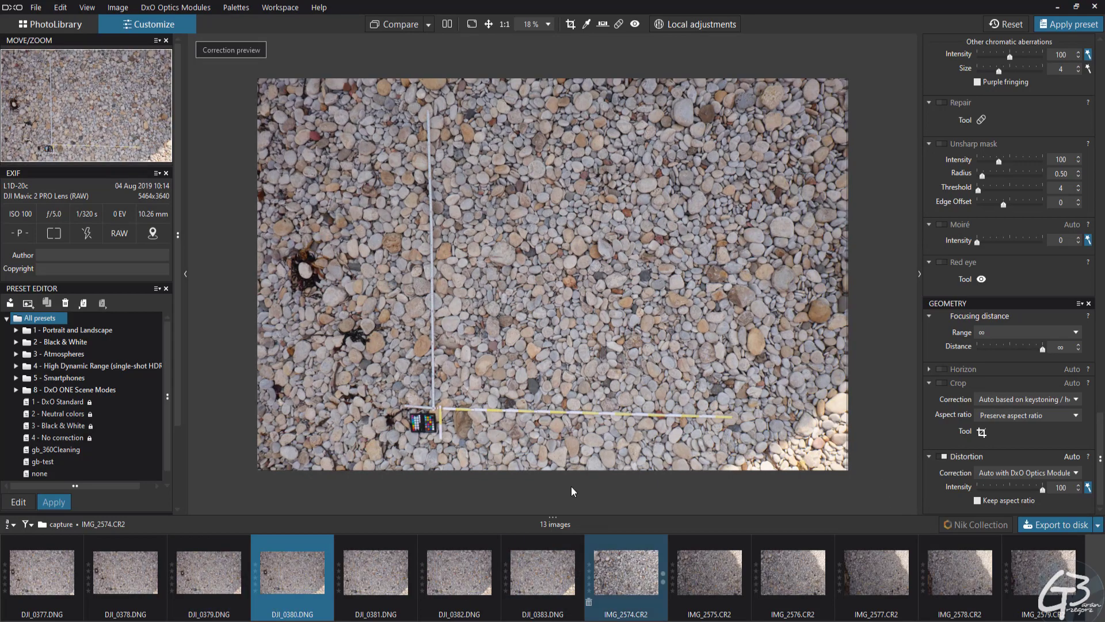
{"action": "scroll", "coordinate": [523, 286], "scroll_direction": "up", "scroll_amount": 5}
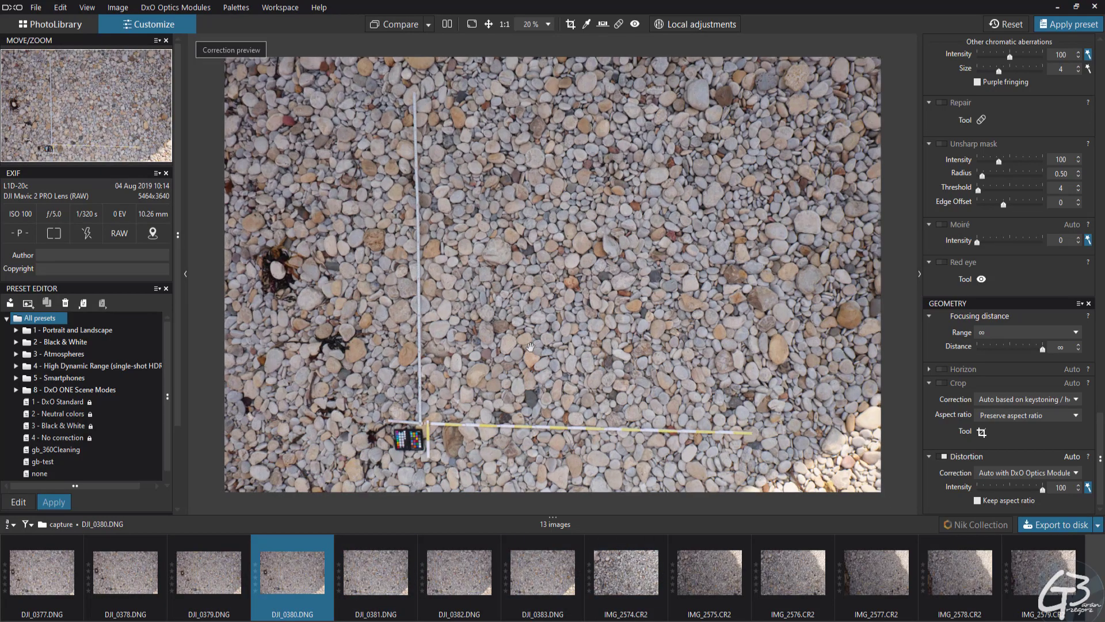
{"action": "scroll", "coordinate": [523, 286], "scroll_direction": "up", "scroll_amount": 5}
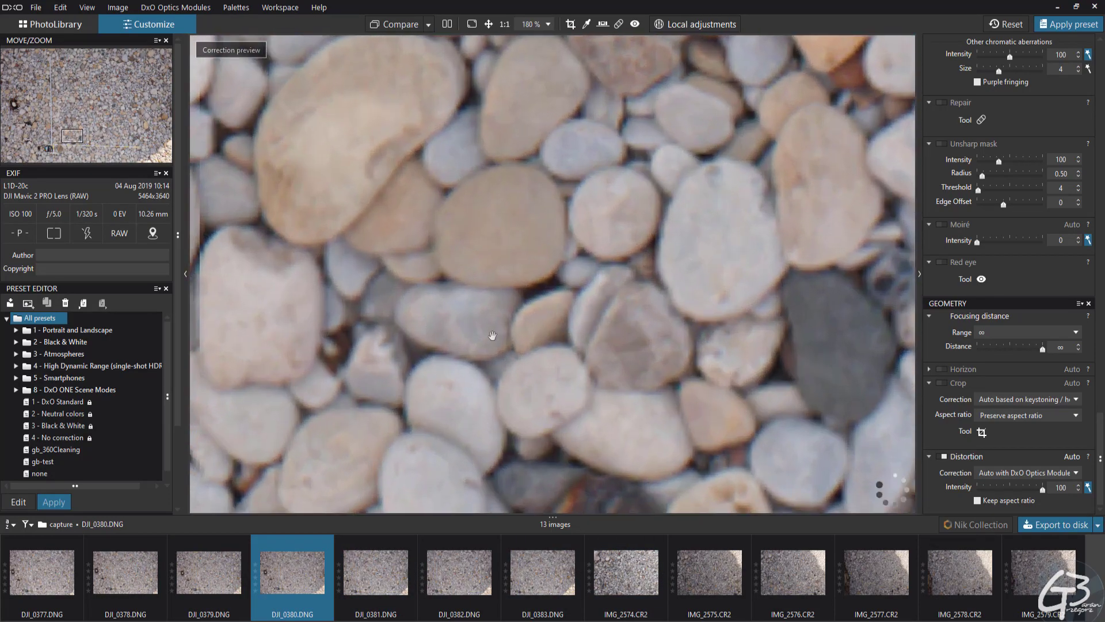
{"action": "scroll", "coordinate": [538, 321], "scroll_direction": "up", "scroll_amount": 1}
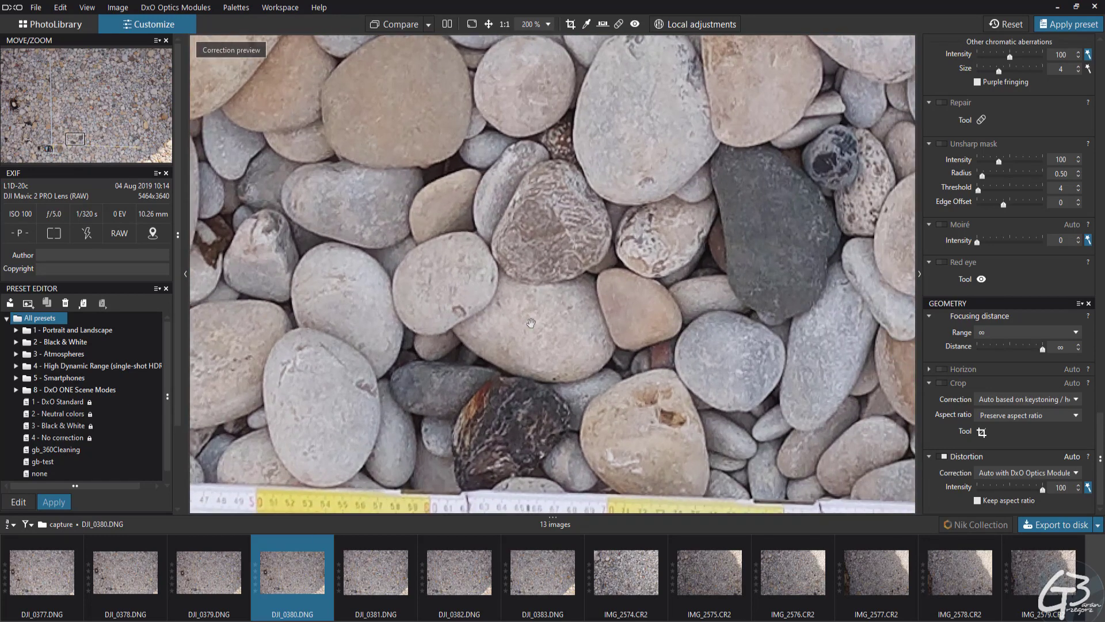
{"action": "left_click_drag", "start_coordinate": [759, 369], "coordinate": [407, 347]}
{"action": "left_click_drag", "start_coordinate": [743, 344], "coordinate": [636, 331]}
{"action": "scroll", "coordinate": [651, 334], "scroll_direction": "up", "scroll_amount": 2}
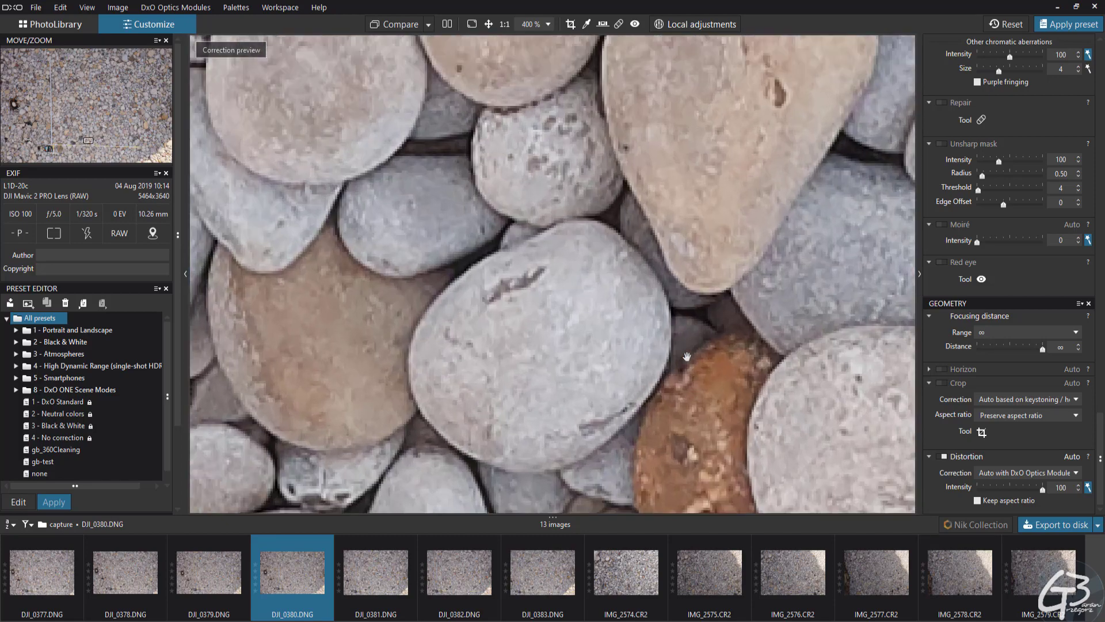
{"action": "left_click_drag", "start_coordinate": [764, 444], "coordinate": [633, 325]}
{"action": "scroll", "coordinate": [634, 326], "scroll_direction": "down", "scroll_amount": 4}
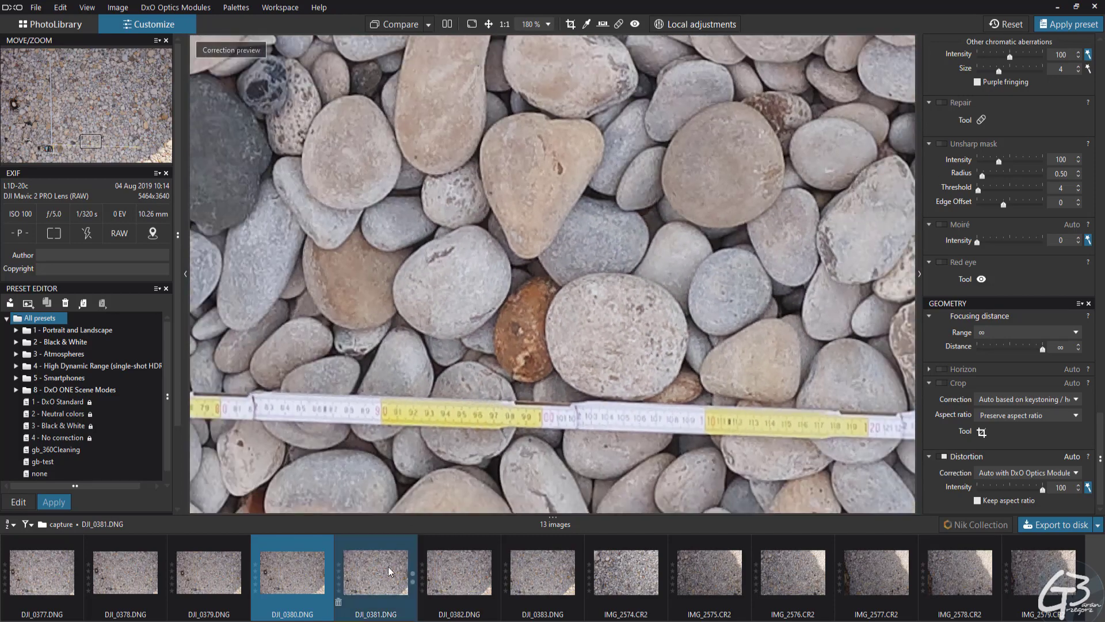
Examine the legibility of the ruler markings in DJI_0381.DNG and DJI_0379.DNG at up to 400%
{"action": "left_click", "coordinate": [388, 570]}
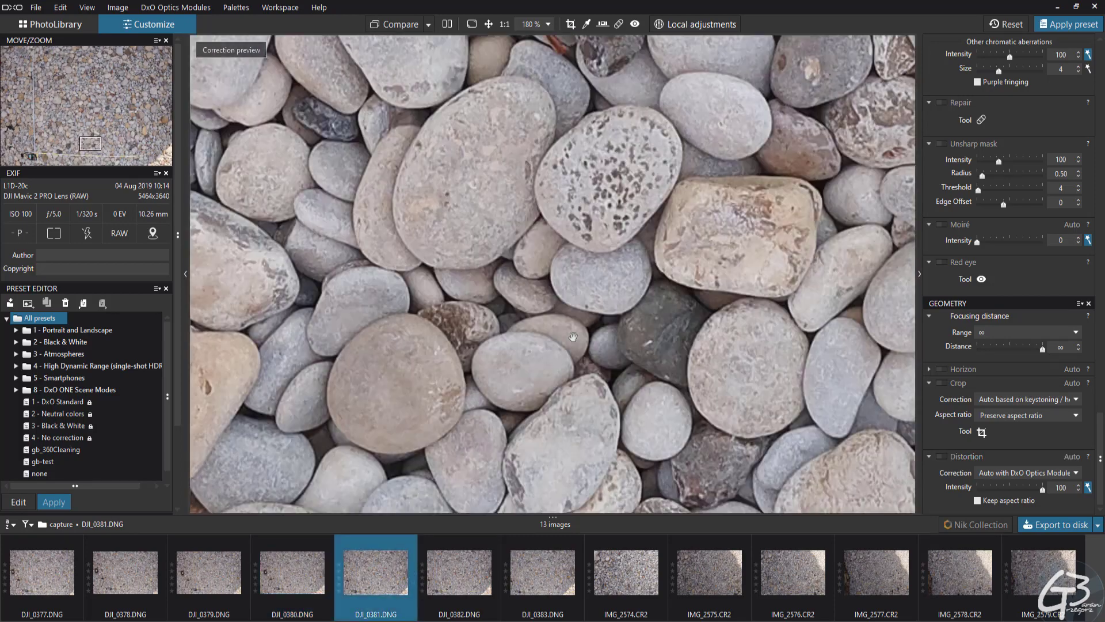
{"action": "scroll", "coordinate": [599, 326], "scroll_direction": "up", "scroll_amount": 3}
{"action": "scroll", "coordinate": [517, 341], "scroll_direction": "down", "scroll_amount": 3}
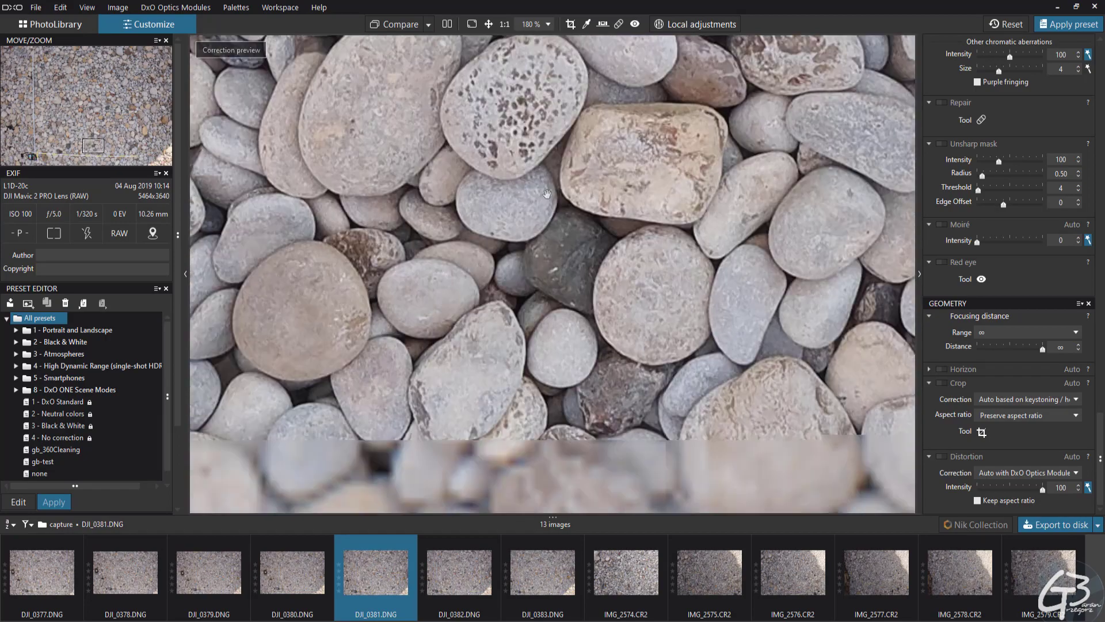
{"action": "scroll", "coordinate": [515, 281], "scroll_direction": "up", "scroll_amount": 2}
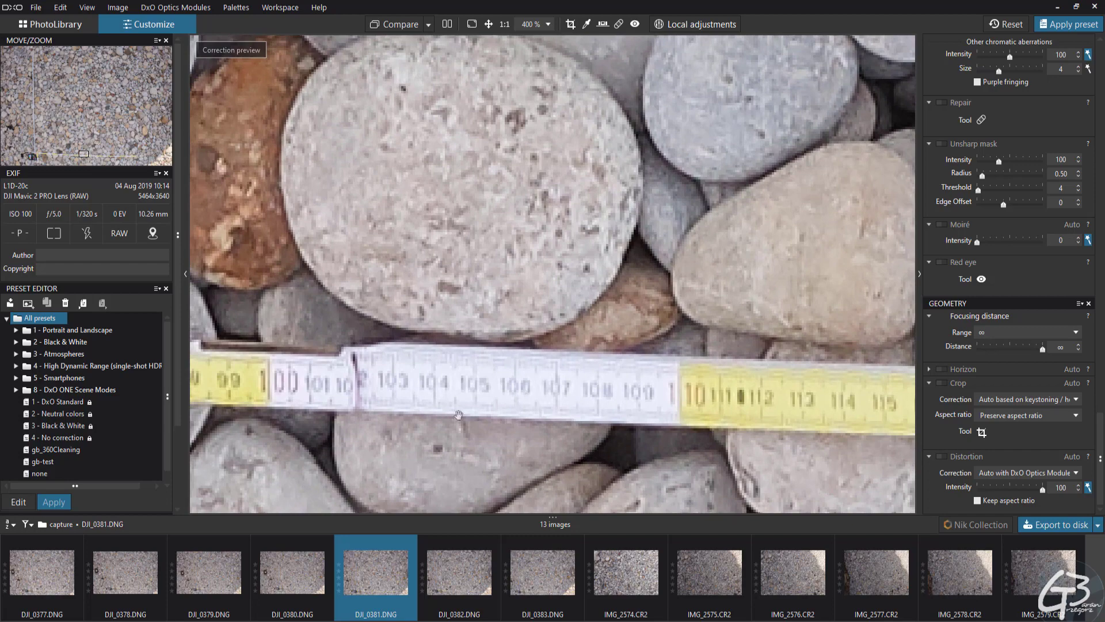
{"action": "key", "text": "Left"}
{"action": "key", "text": "Left"}
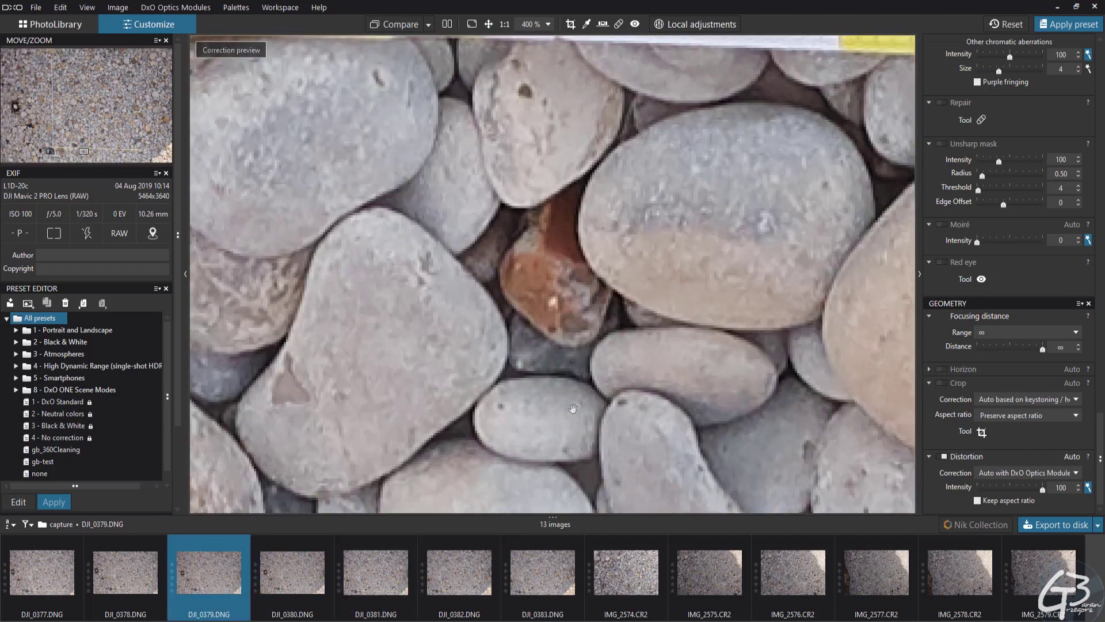
{"action": "left_click_drag", "start_coordinate": [609, 44], "coordinate": [554, 353]}
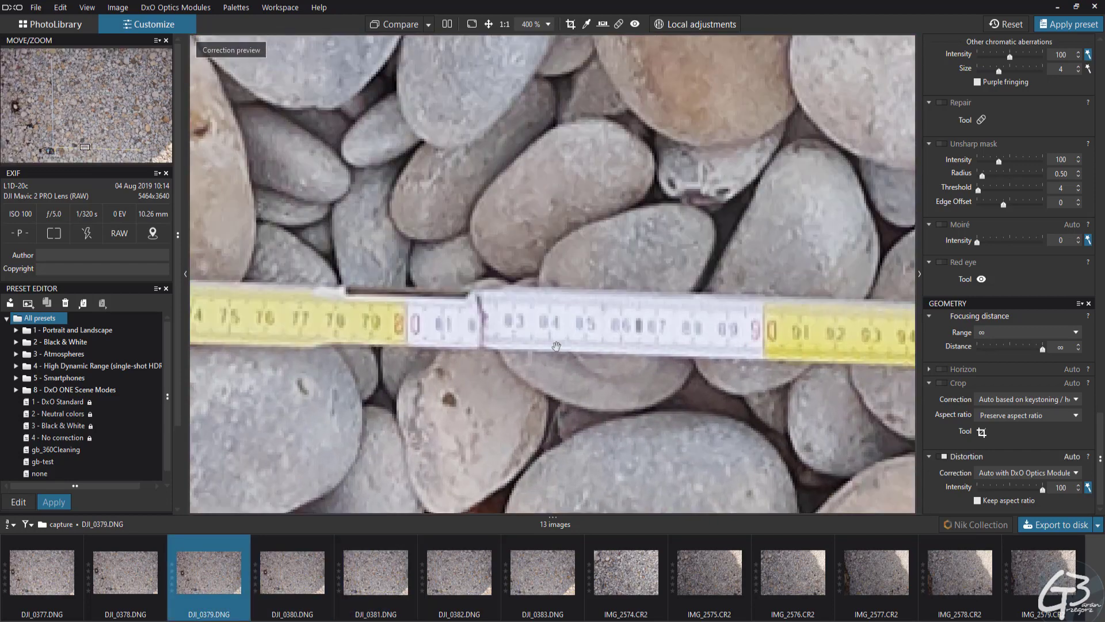
{"action": "scroll", "coordinate": [556, 346], "scroll_direction": "down", "scroll_amount": 1}
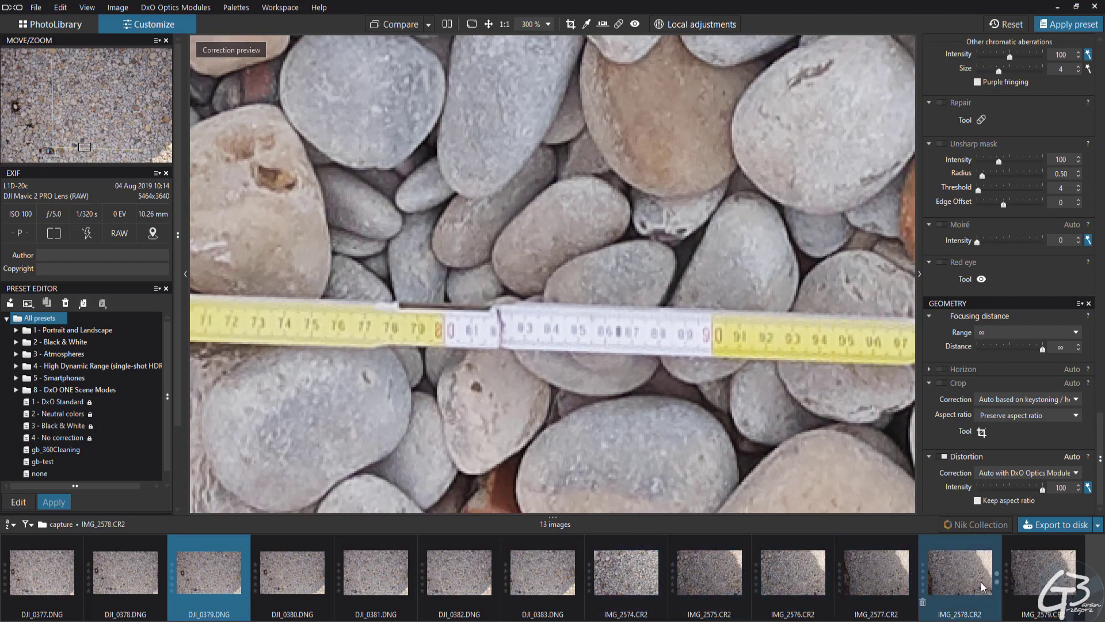
Inspect the pebbles and both measuring rulers in IMG_2579.CR2 at magnifications up to 400%
{"action": "left_click", "coordinate": [1040, 582]}
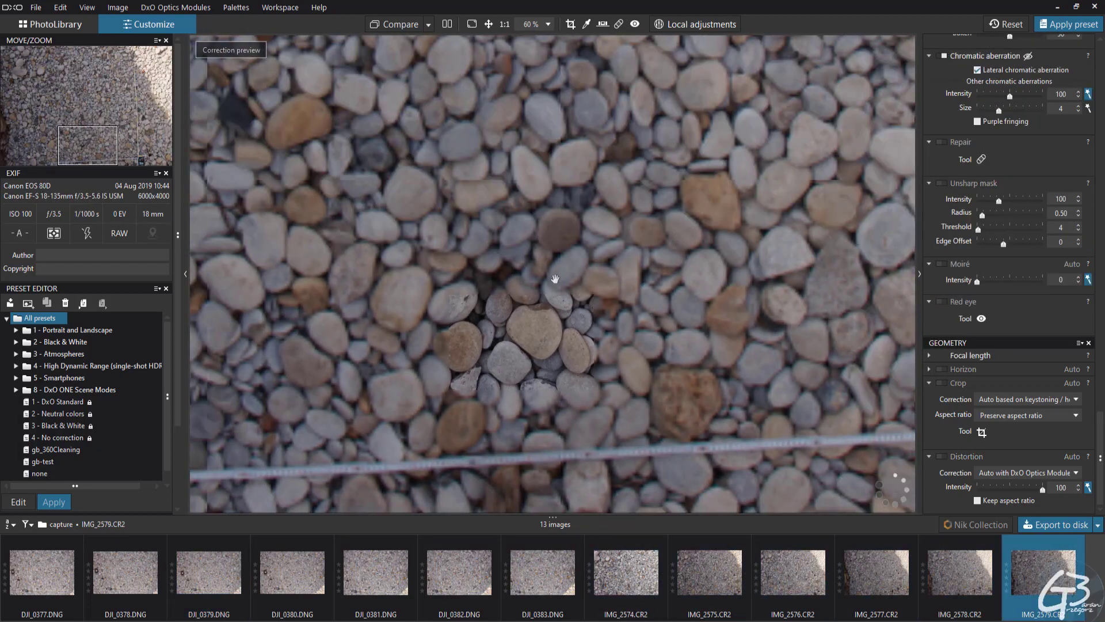
{"action": "scroll", "coordinate": [520, 416], "scroll_direction": "up", "scroll_amount": 3}
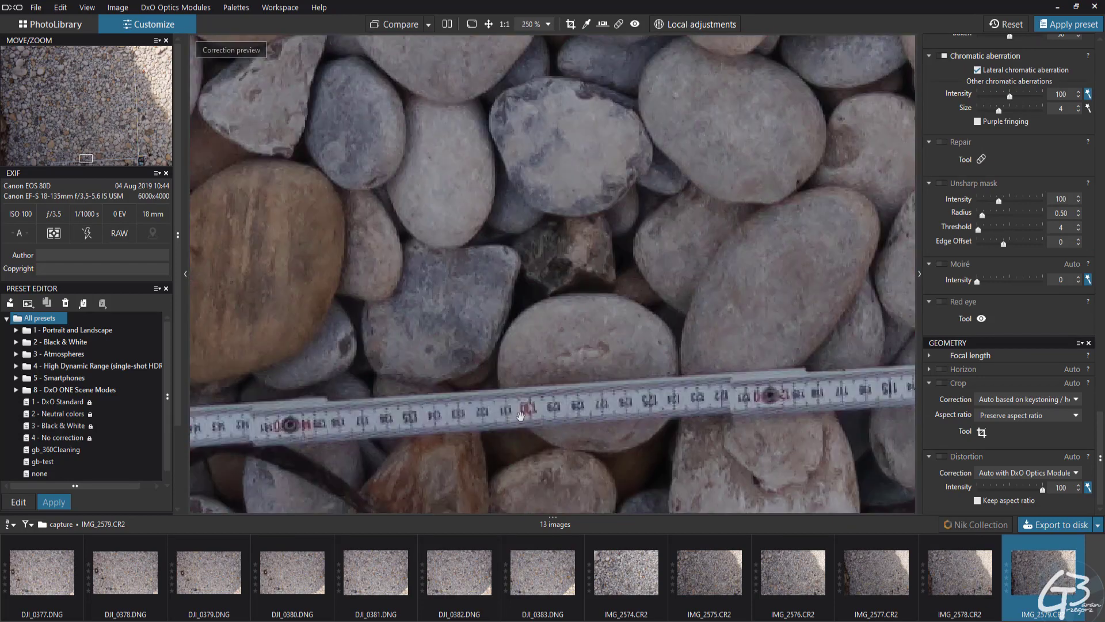
{"action": "scroll", "coordinate": [521, 415], "scroll_direction": "up", "scroll_amount": 2}
{"action": "left_click_drag", "start_coordinate": [559, 416], "coordinate": [625, 322]}
{"action": "left_click_drag", "start_coordinate": [372, 426], "coordinate": [711, 383]}
{"action": "left_click_drag", "start_coordinate": [260, 389], "coordinate": [470, 382]}
{"action": "scroll", "coordinate": [471, 382], "scroll_direction": "down", "scroll_amount": 6}
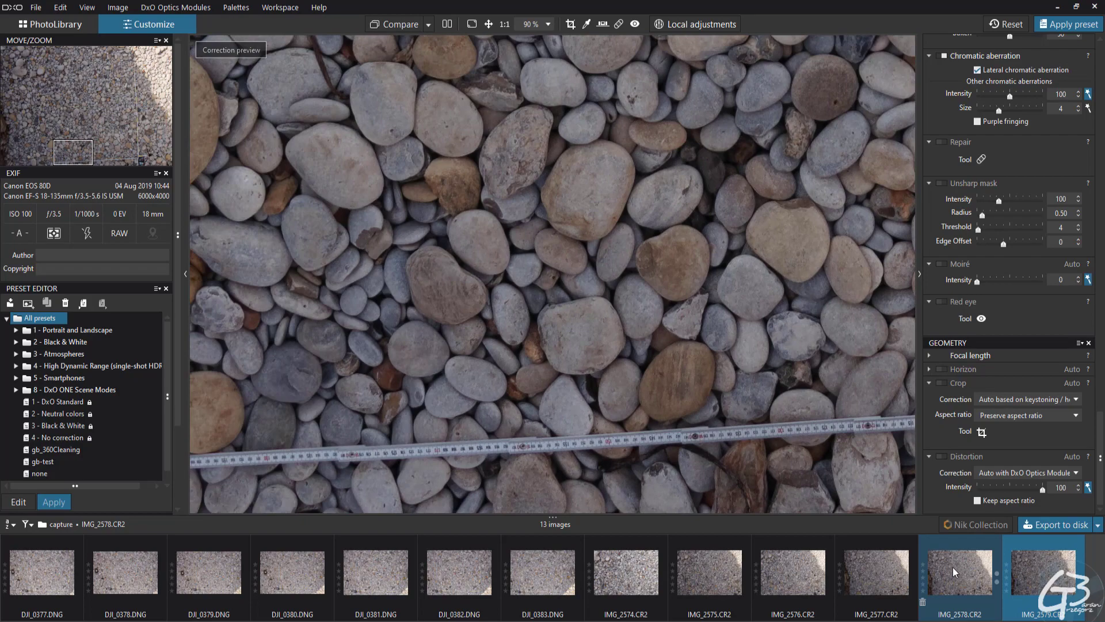
{"action": "scroll", "coordinate": [682, 368], "scroll_direction": "down", "scroll_amount": 3}
{"action": "left_click_drag", "start_coordinate": [896, 239], "coordinate": [656, 251]}
{"action": "scroll", "coordinate": [604, 265], "scroll_direction": "up", "scroll_amount": 8}
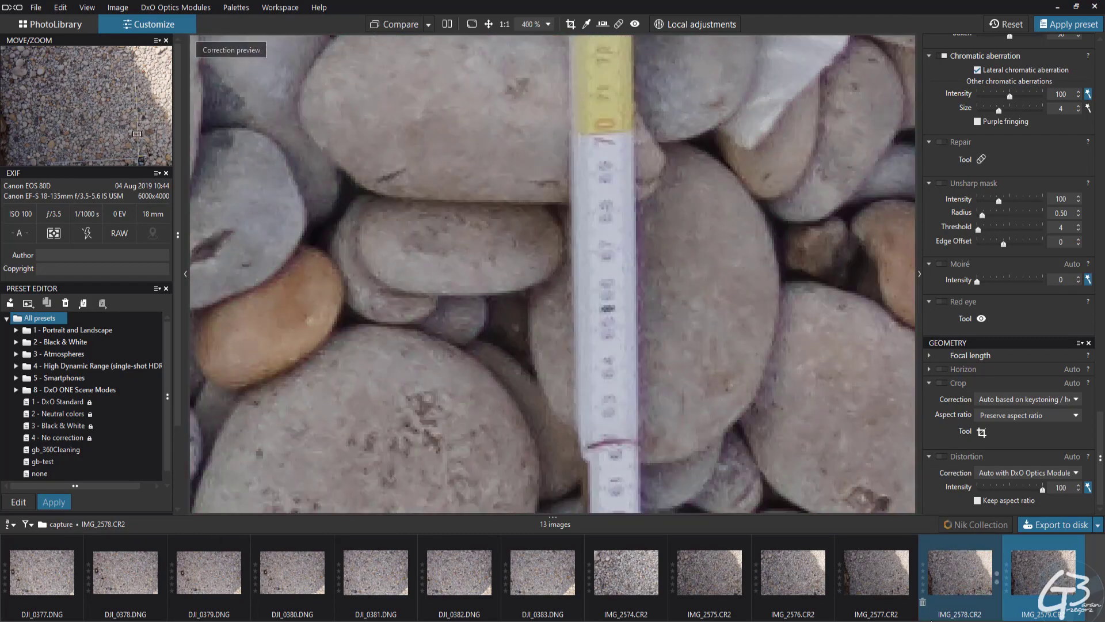
Examine the vertical ruler's markings and the surrounding pebbles in IMG_2578.CR2 at 400%
{"action": "left_click", "coordinate": [959, 568]}
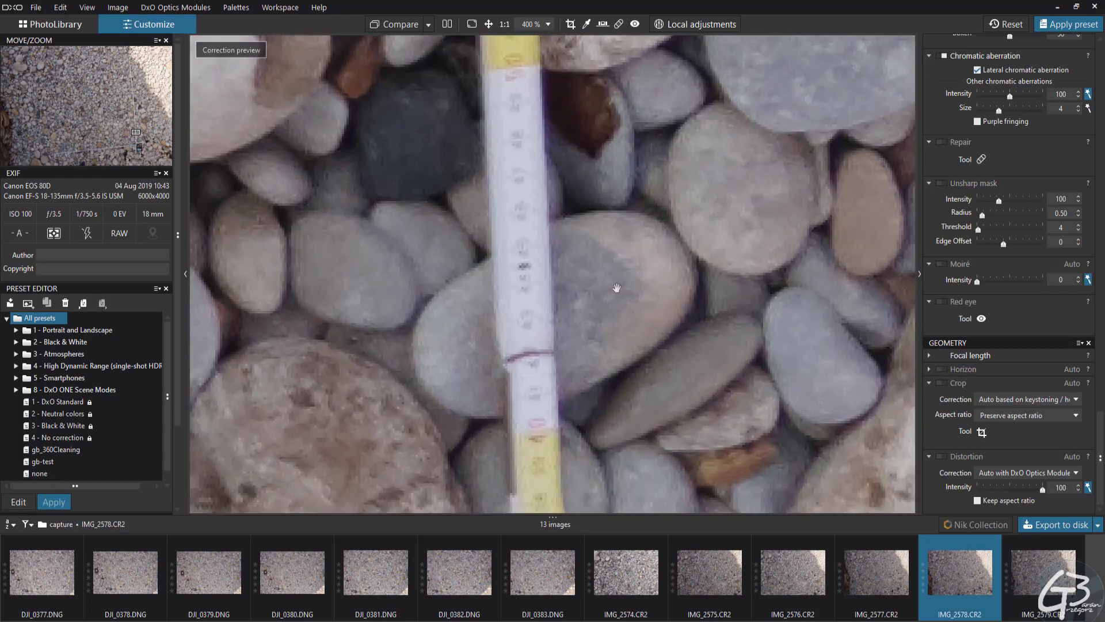
{"action": "left_click_drag", "start_coordinate": [617, 287], "coordinate": [638, 328]}
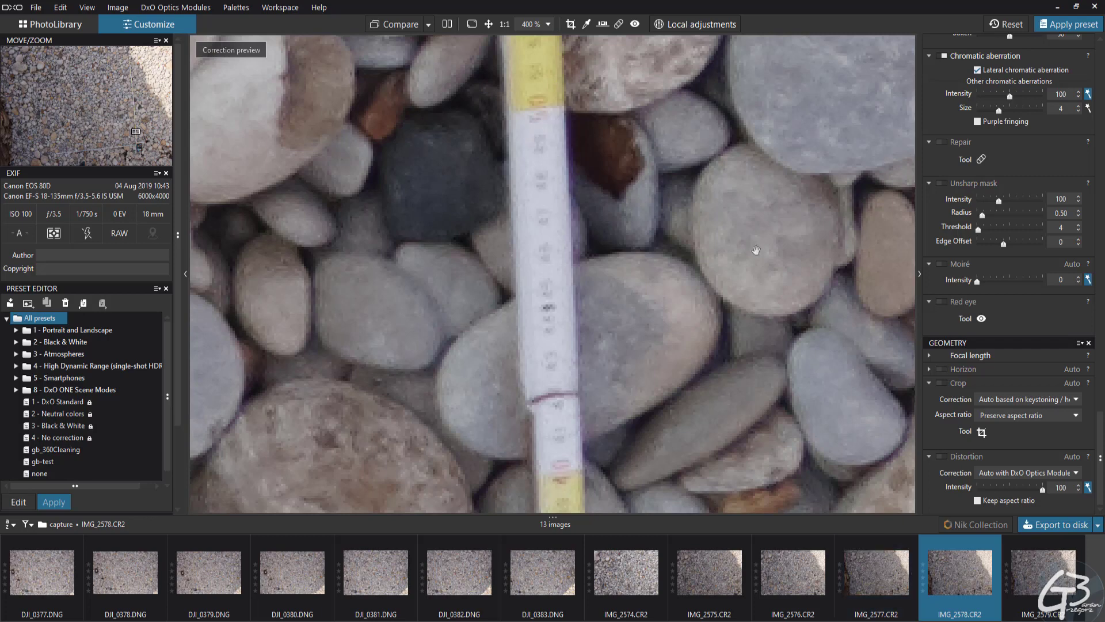
{"action": "left_click_drag", "start_coordinate": [752, 247], "coordinate": [745, 262]}
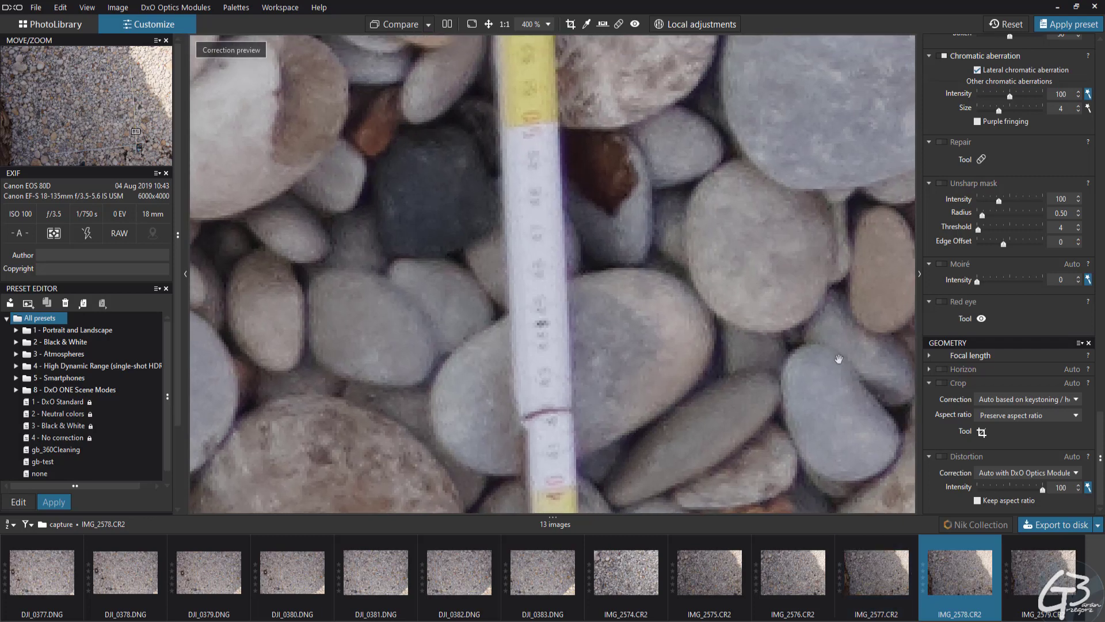
{"action": "left_click_drag", "start_coordinate": [627, 345], "coordinate": [650, 310]}
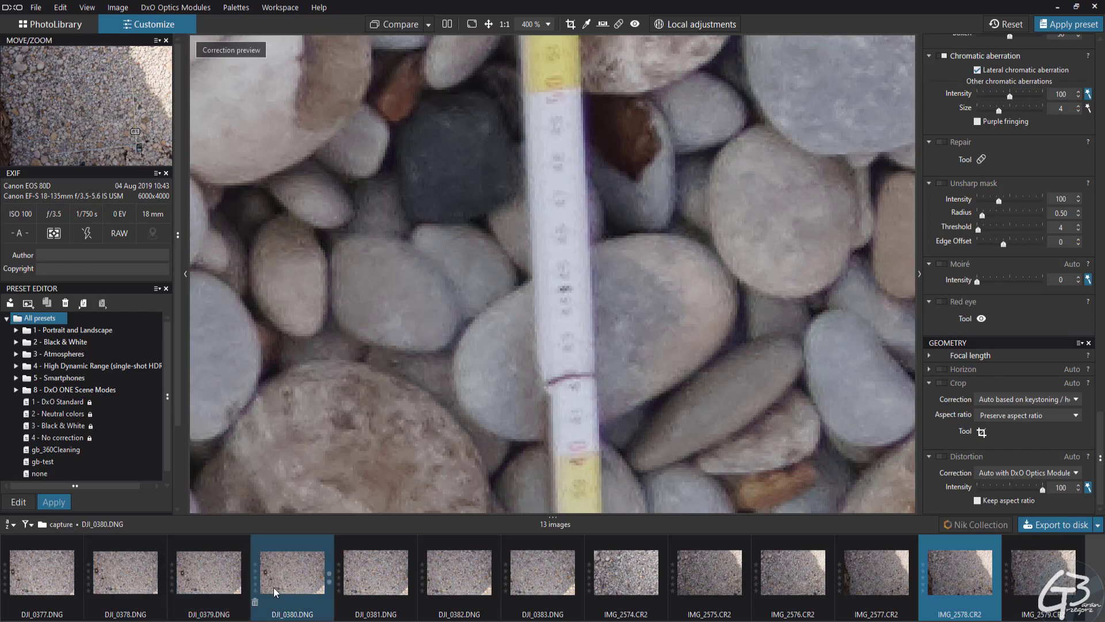
Check the horizontal ruler's markings and pebble sharpness in DJI_0380.DNG at 400% against the Canon photos
{"action": "left_click", "coordinate": [291, 574]}
{"action": "scroll", "coordinate": [568, 321], "scroll_direction": "down", "scroll_amount": 10}
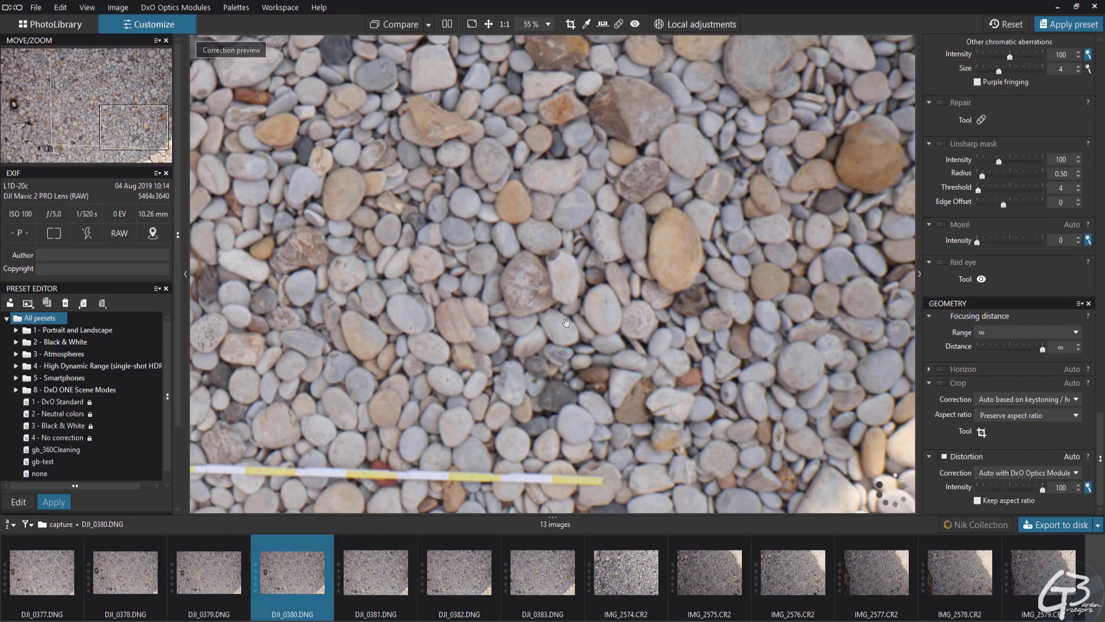
{"action": "scroll", "coordinate": [558, 250], "scroll_direction": "up", "scroll_amount": 10}
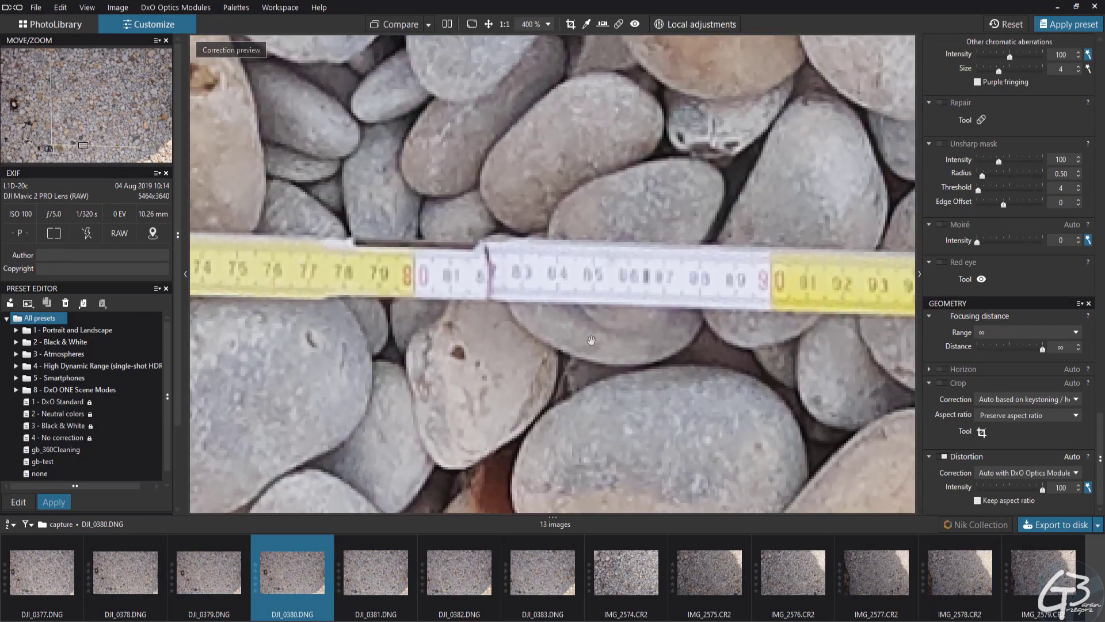
{"action": "left_click_drag", "start_coordinate": [590, 340], "coordinate": [541, 370]}
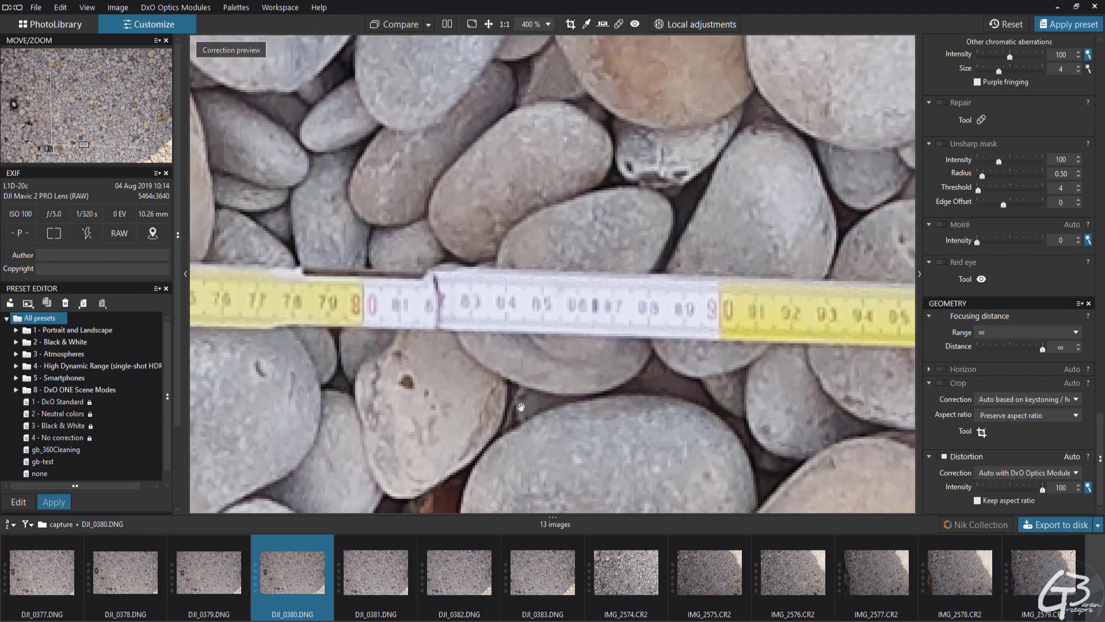
{"action": "scroll", "coordinate": [521, 407], "scroll_direction": "down", "scroll_amount": 2}
{"action": "scroll", "coordinate": [466, 385], "scroll_direction": "up", "scroll_amount": 2}
{"action": "left_click_drag", "start_coordinate": [434, 401], "coordinate": [463, 403]}
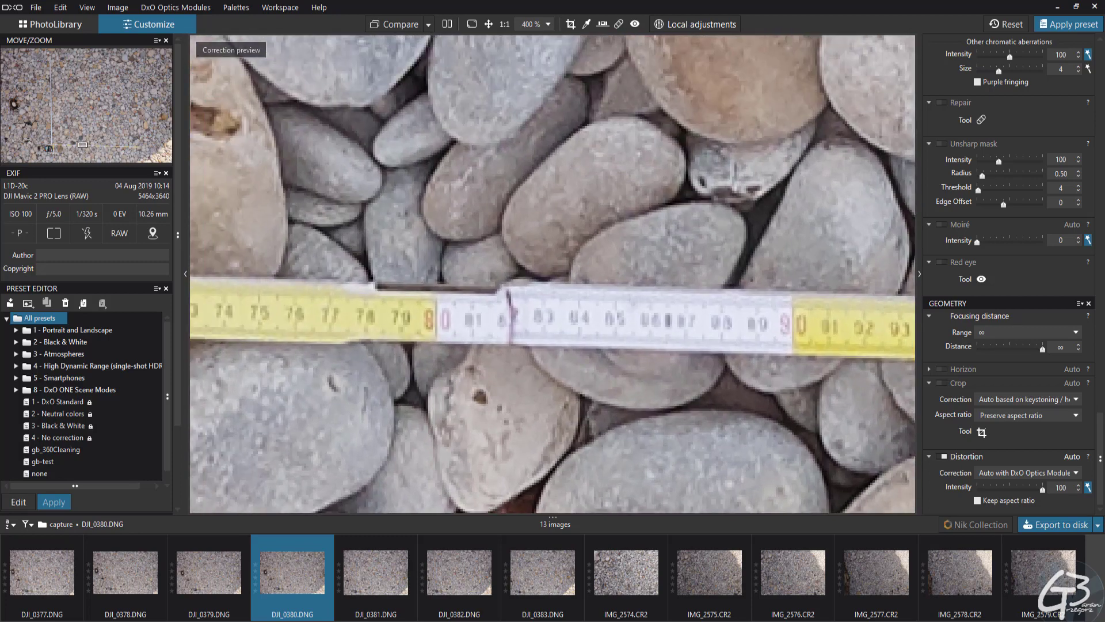
{"action": "left_click_drag", "start_coordinate": [602, 397], "coordinate": [595, 396]}
{"action": "left_click_drag", "start_coordinate": [516, 425], "coordinate": [543, 430]}
{"action": "scroll", "coordinate": [512, 371], "scroll_direction": "down", "scroll_amount": 8}
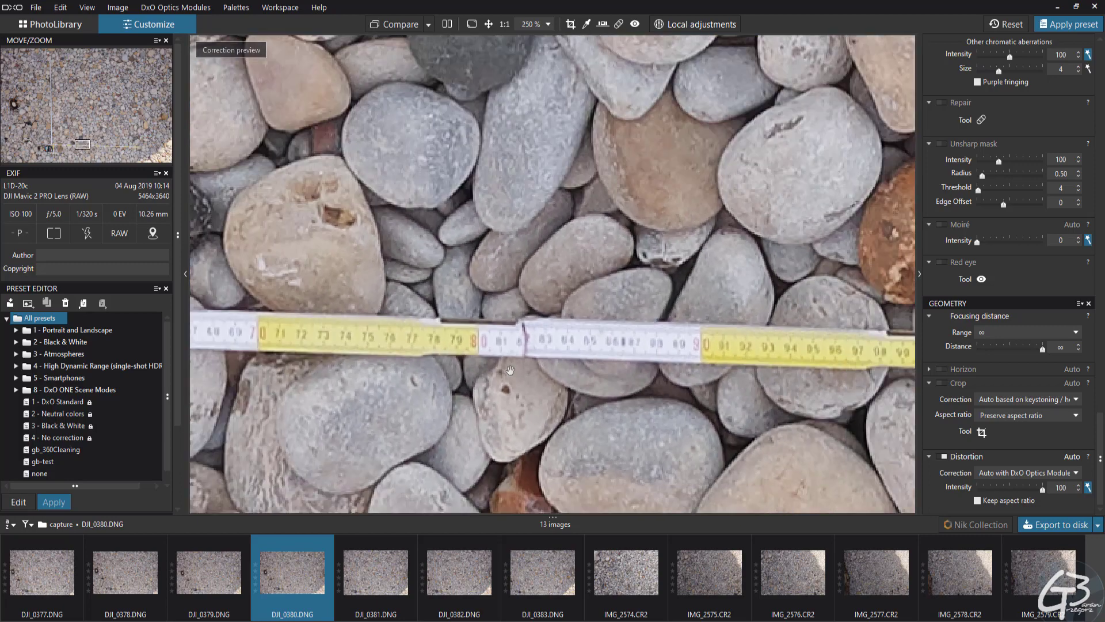
{"action": "scroll", "coordinate": [511, 371], "scroll_direction": "up", "scroll_amount": 1}
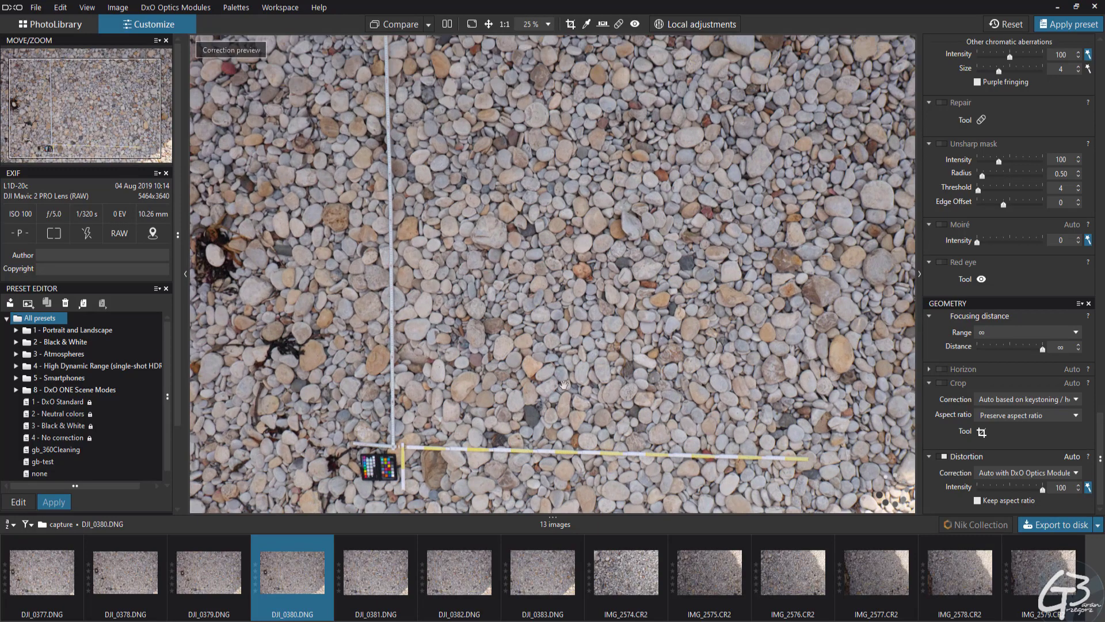
Enable the automatic distortion correction for DJI_0381.DNG
{"action": "left_click_drag", "start_coordinate": [558, 353], "coordinate": [505, 333]}
{"action": "scroll", "coordinate": [505, 332], "scroll_direction": "down", "scroll_amount": 1}
{"action": "scroll", "coordinate": [509, 406], "scroll_direction": "up", "scroll_amount": 1}
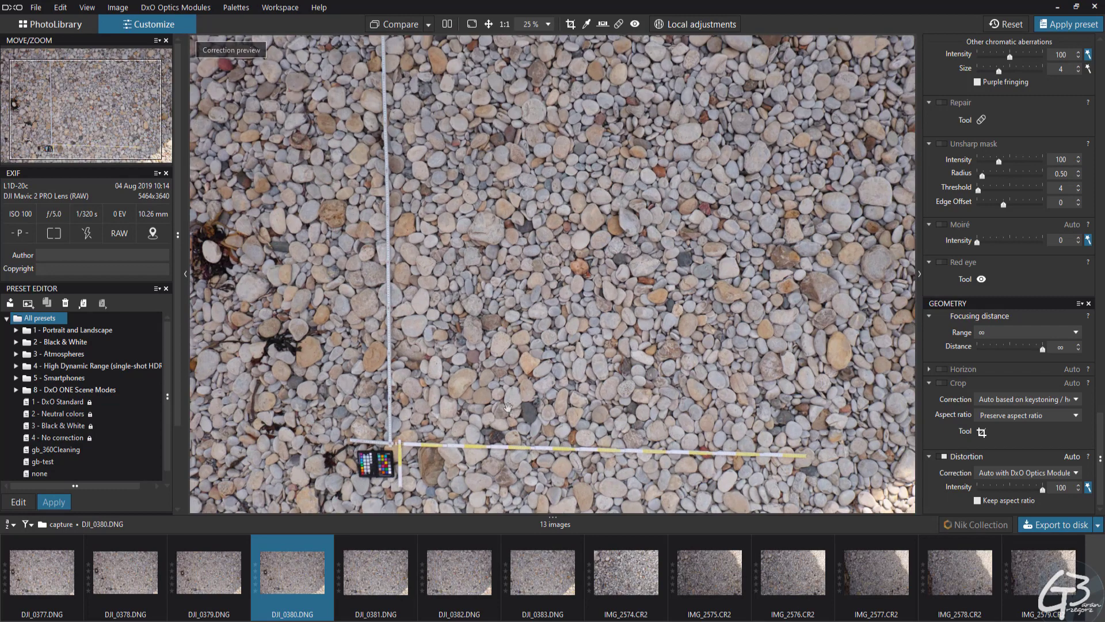
{"action": "left_click", "coordinate": [371, 580]}
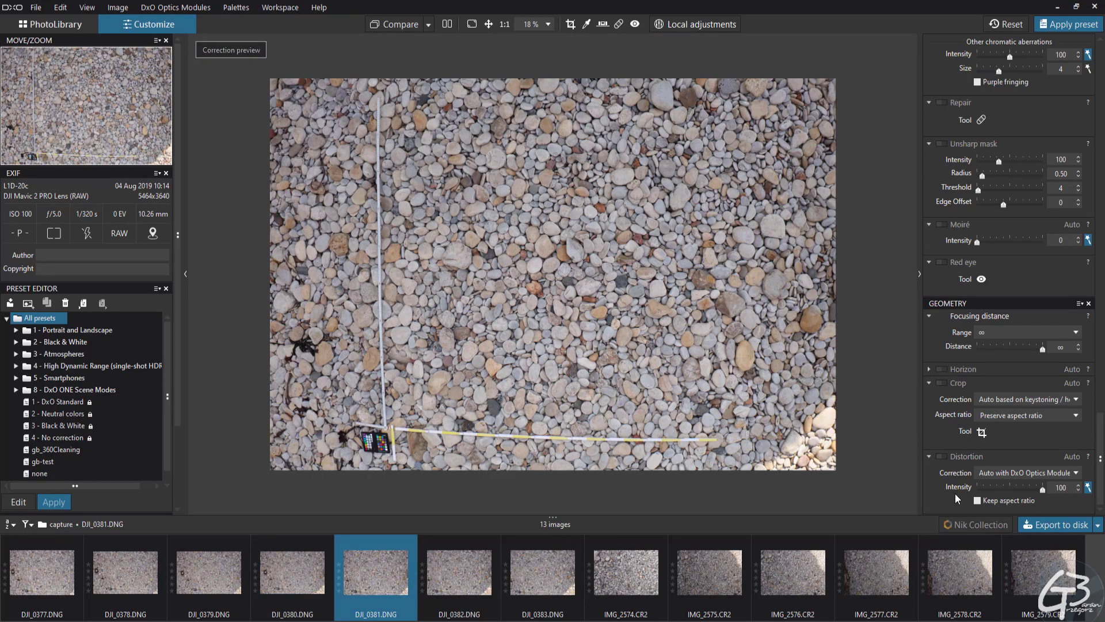
{"action": "left_click", "coordinate": [941, 458]}
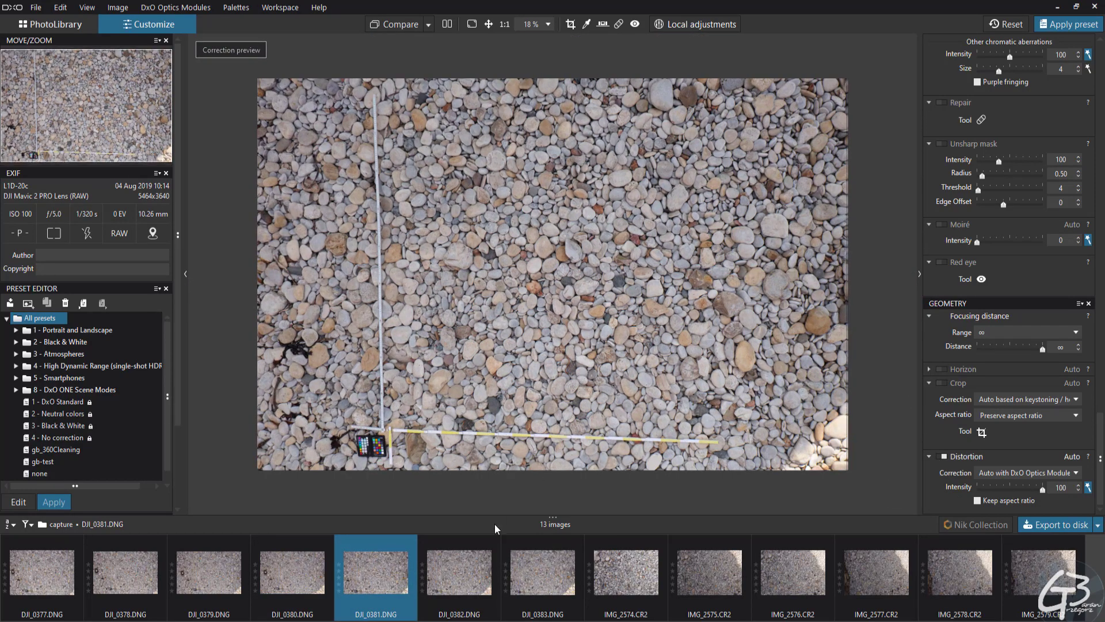
Compare the ruler straightness and framing in the distortion-corrected photos DJI_0381.DNG, DJI_0380.DNG, DJI_0379.DNG and DJI_0378.DNG
{"action": "left_click", "coordinate": [301, 586]}
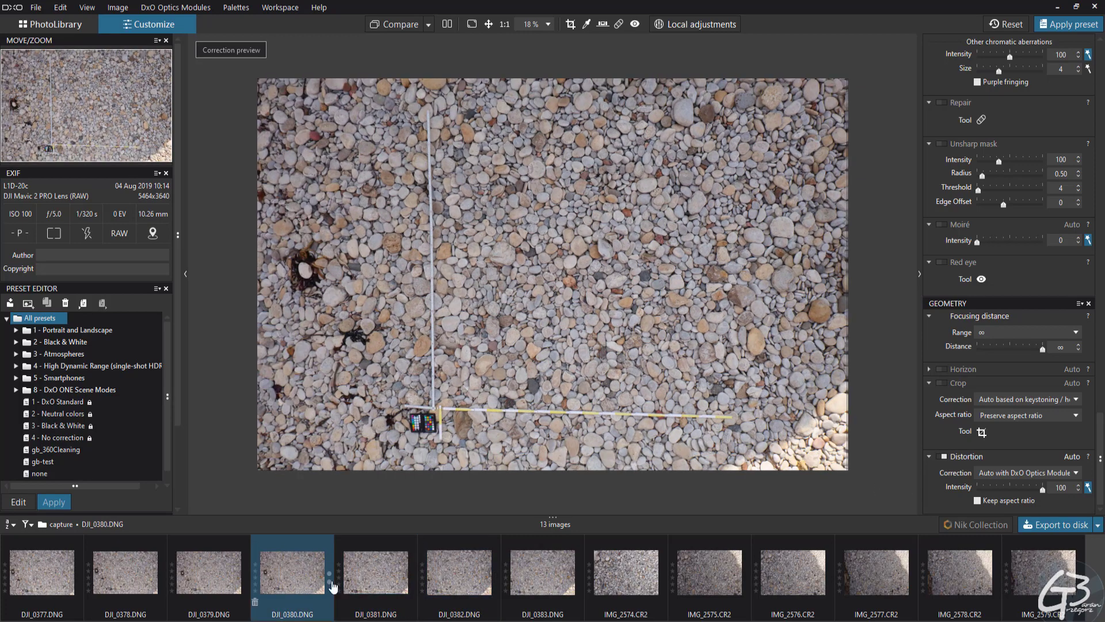
{"action": "left_click", "coordinate": [374, 583]}
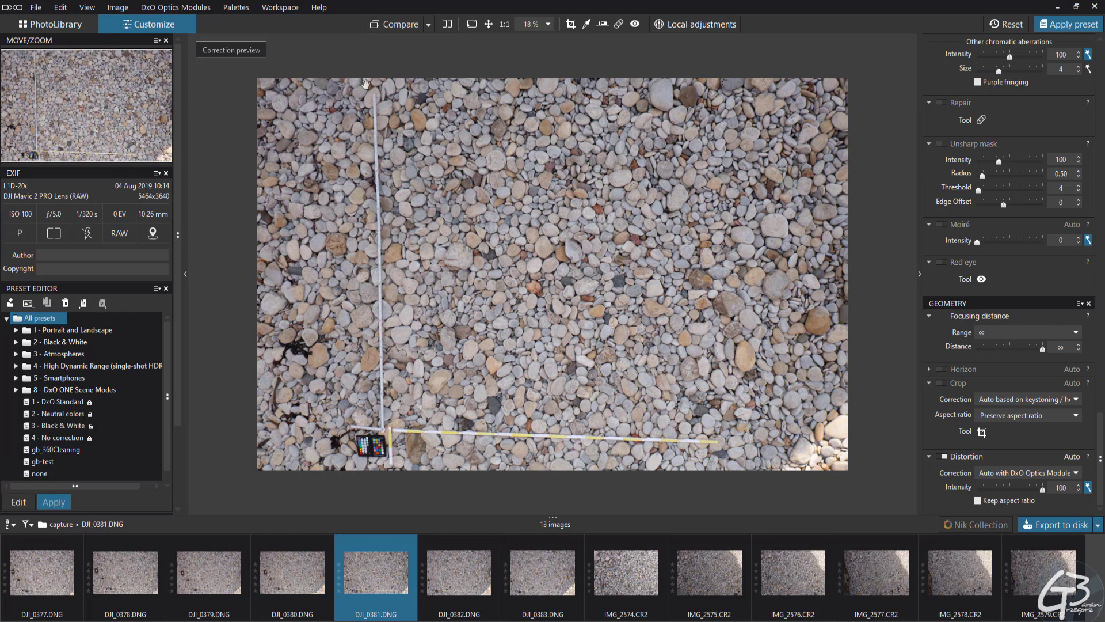
{"action": "left_click", "coordinate": [281, 593]}
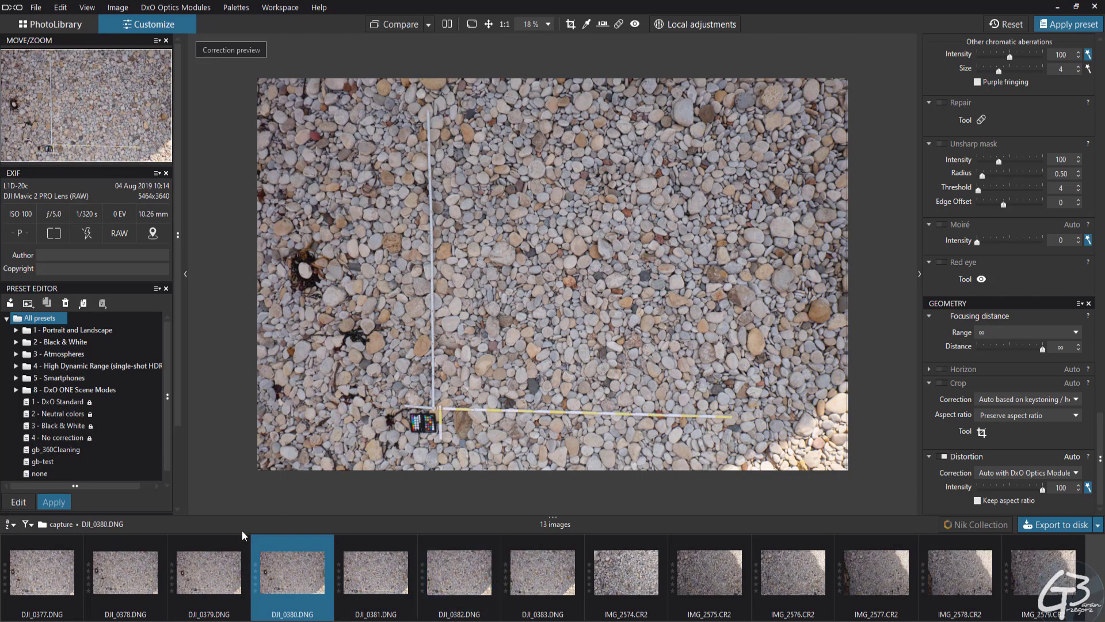
{"action": "left_click", "coordinate": [209, 568]}
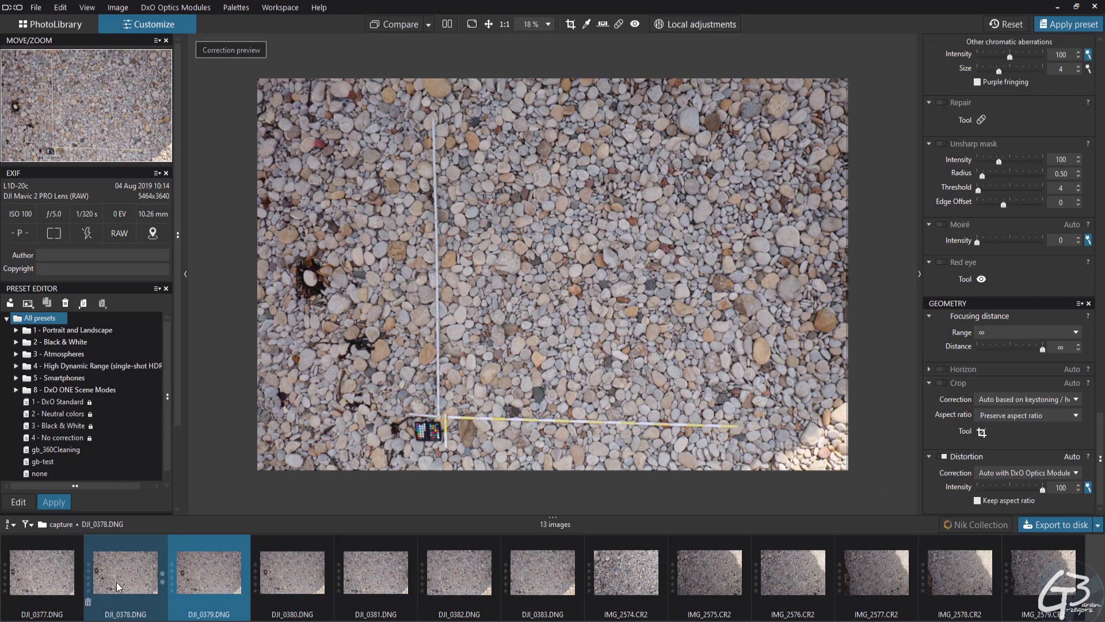
{"action": "left_click", "coordinate": [117, 582]}
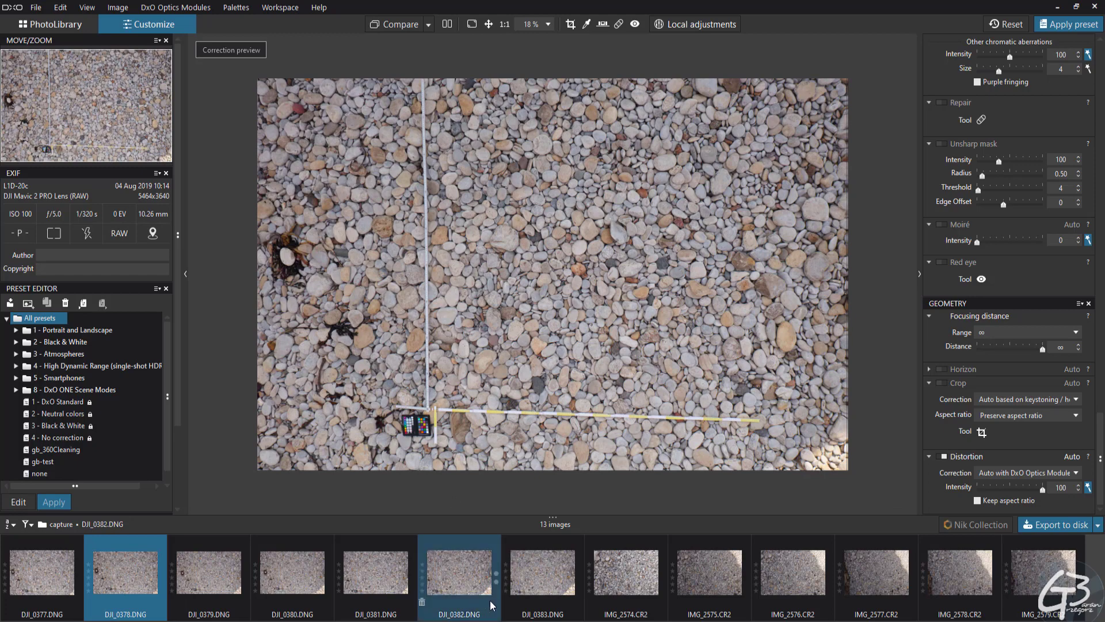
Enable the automatic distortion correction for DJI_0382.DNG
{"action": "left_click", "coordinate": [463, 570]}
{"action": "left_click", "coordinate": [376, 579]}
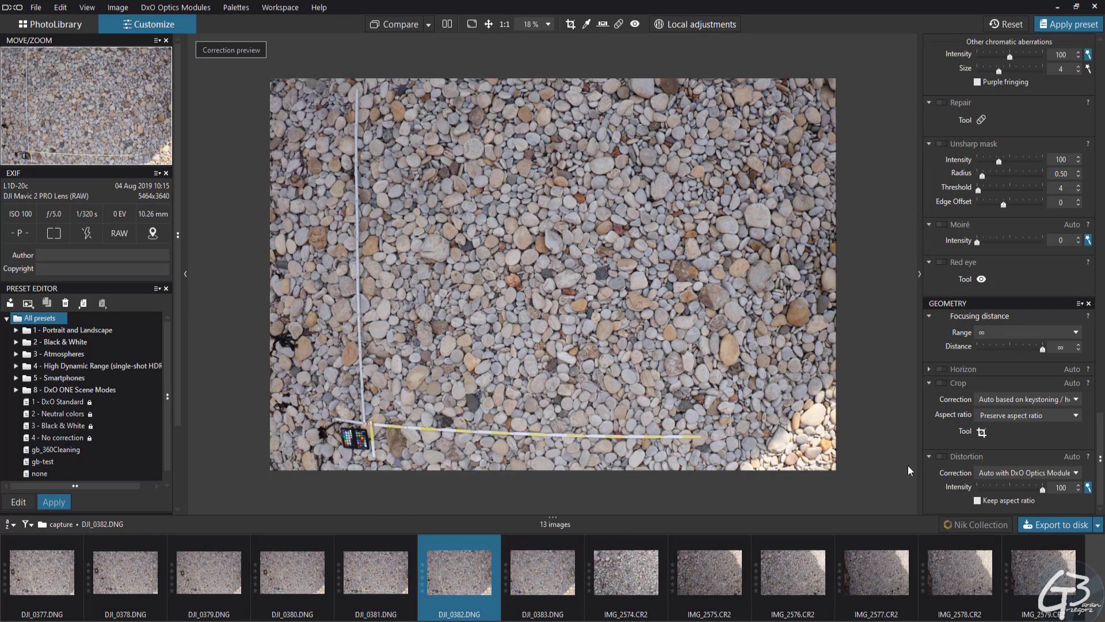
{"action": "left_click", "coordinate": [942, 456]}
Inspect the surface detail and sharpness of the pebbles in DJI_0381.DNG at up to 300%
{"action": "left_click", "coordinate": [385, 577]}
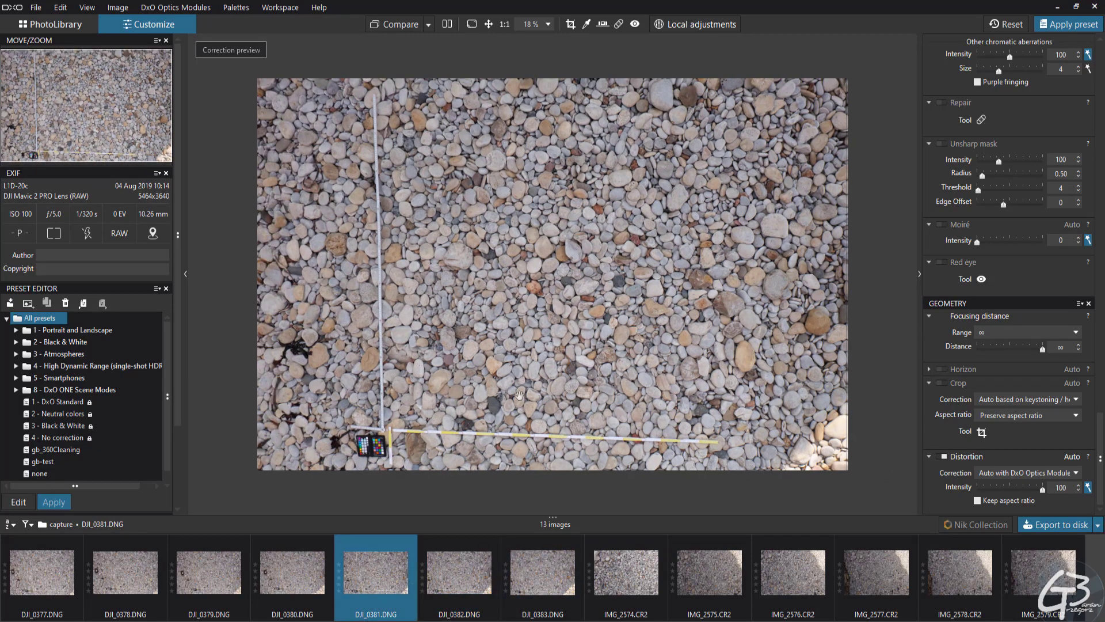
{"action": "scroll", "coordinate": [484, 412], "scroll_direction": "up", "scroll_amount": 6}
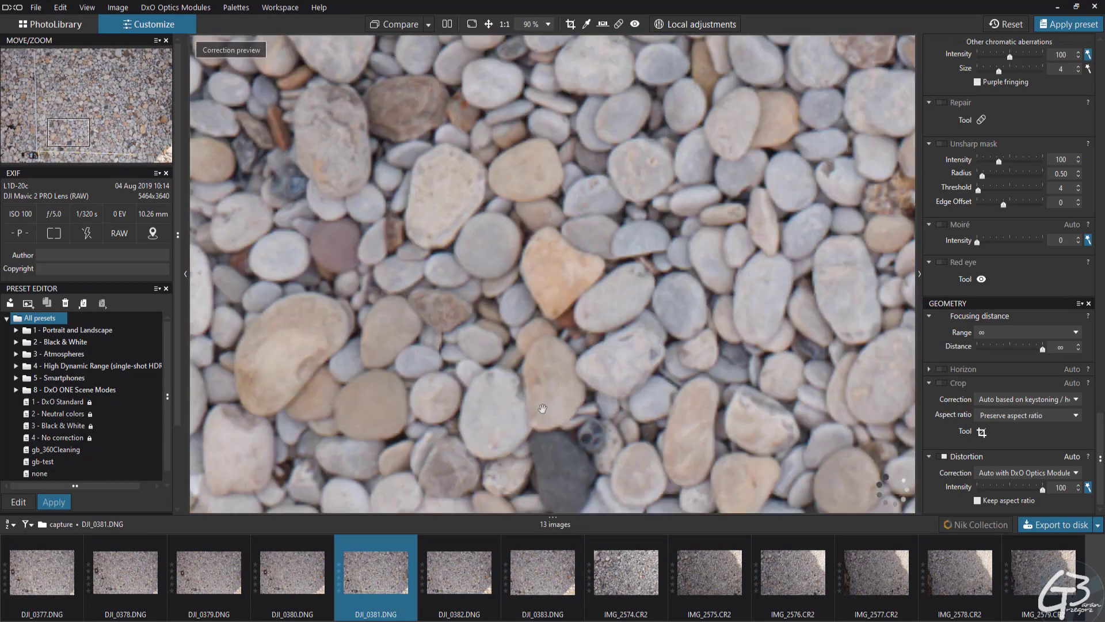
{"action": "scroll", "coordinate": [547, 345], "scroll_direction": "up", "scroll_amount": 3}
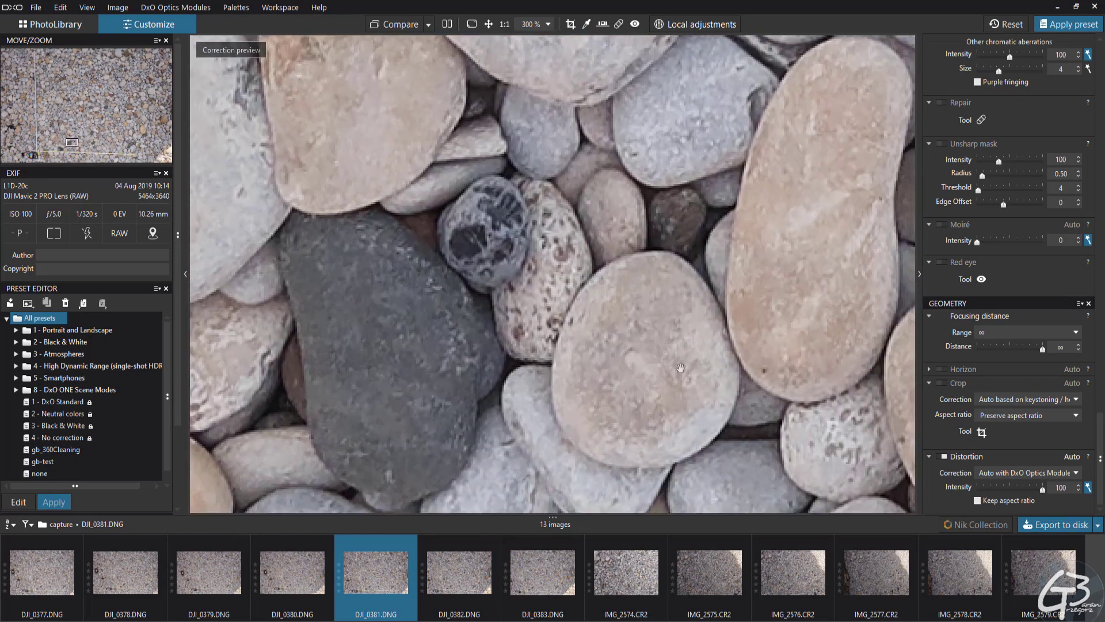
{"action": "left_click_drag", "start_coordinate": [681, 368], "coordinate": [604, 378]}
{"action": "left_click_drag", "start_coordinate": [715, 336], "coordinate": [572, 368]}
{"action": "left_click_drag", "start_coordinate": [654, 293], "coordinate": [529, 312]}
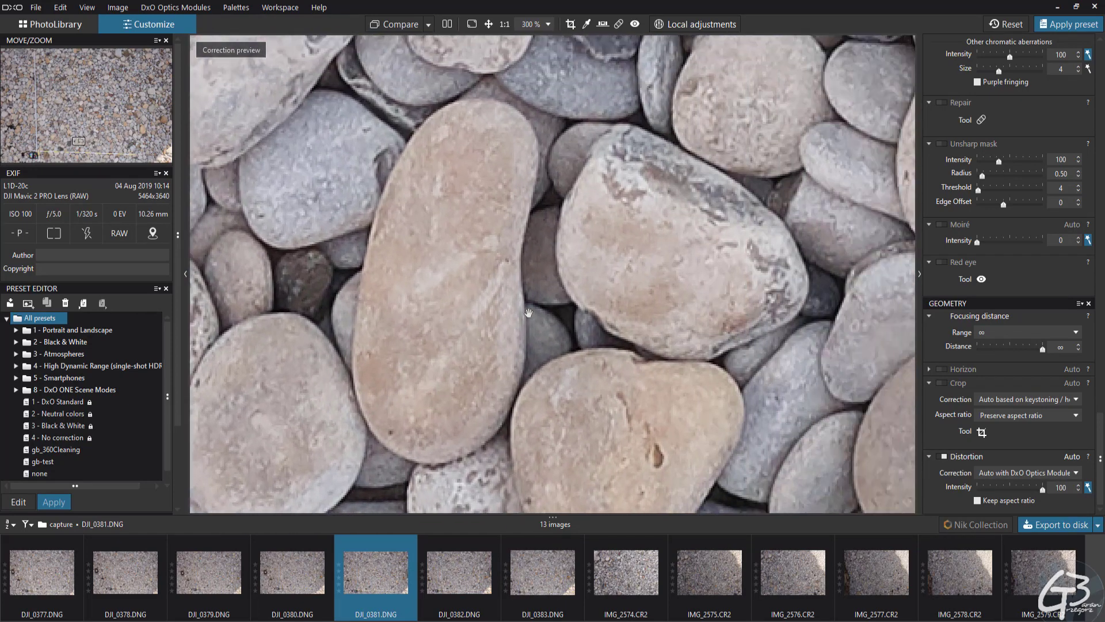
{"action": "left_click_drag", "start_coordinate": [792, 276], "coordinate": [633, 312]}
{"action": "left_click_drag", "start_coordinate": [715, 283], "coordinate": [489, 348]}
{"action": "left_click_drag", "start_coordinate": [774, 193], "coordinate": [483, 324]}
{"action": "scroll", "coordinate": [482, 324], "scroll_direction": "down", "scroll_amount": 5}
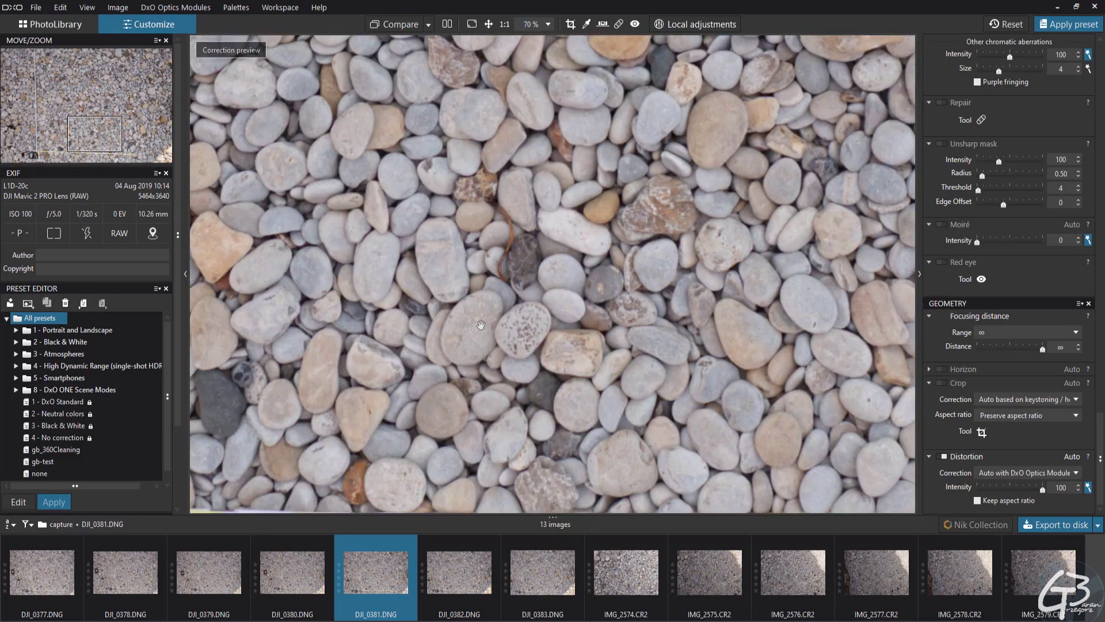
{"action": "scroll", "coordinate": [480, 324], "scroll_direction": "down", "scroll_amount": 1}
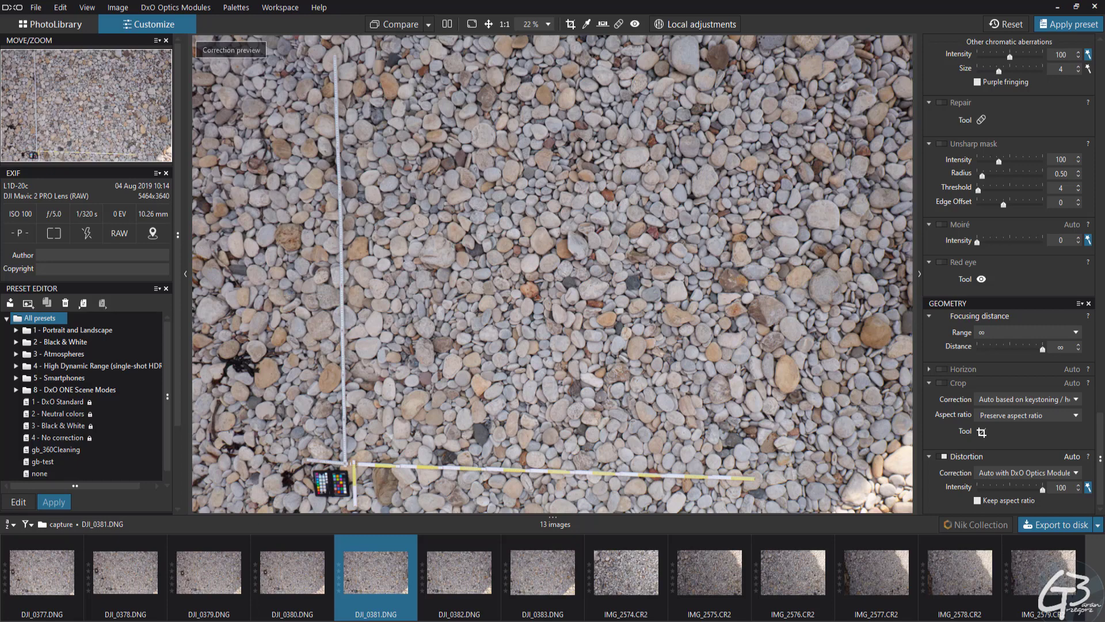
Set the RAW white balance of DJI_0381.DNG by sampling a light patch on the colour checker beside the rulers
{"action": "left_click_drag", "start_coordinate": [1100, 466], "coordinate": [1100, 96]}
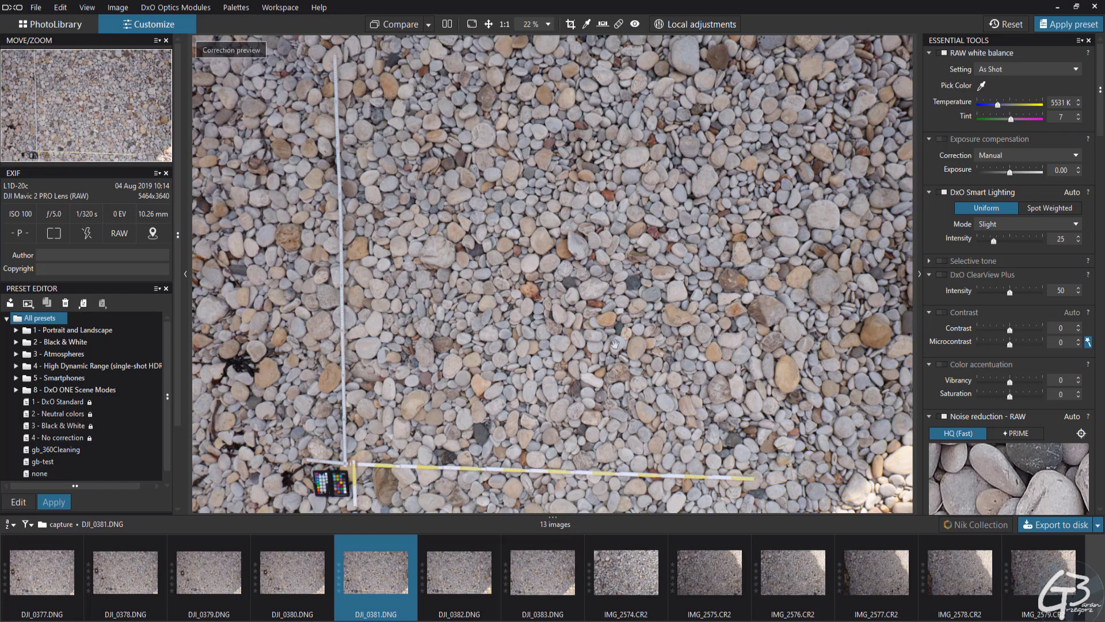
{"action": "scroll", "coordinate": [365, 479], "scroll_direction": "up", "scroll_amount": 6}
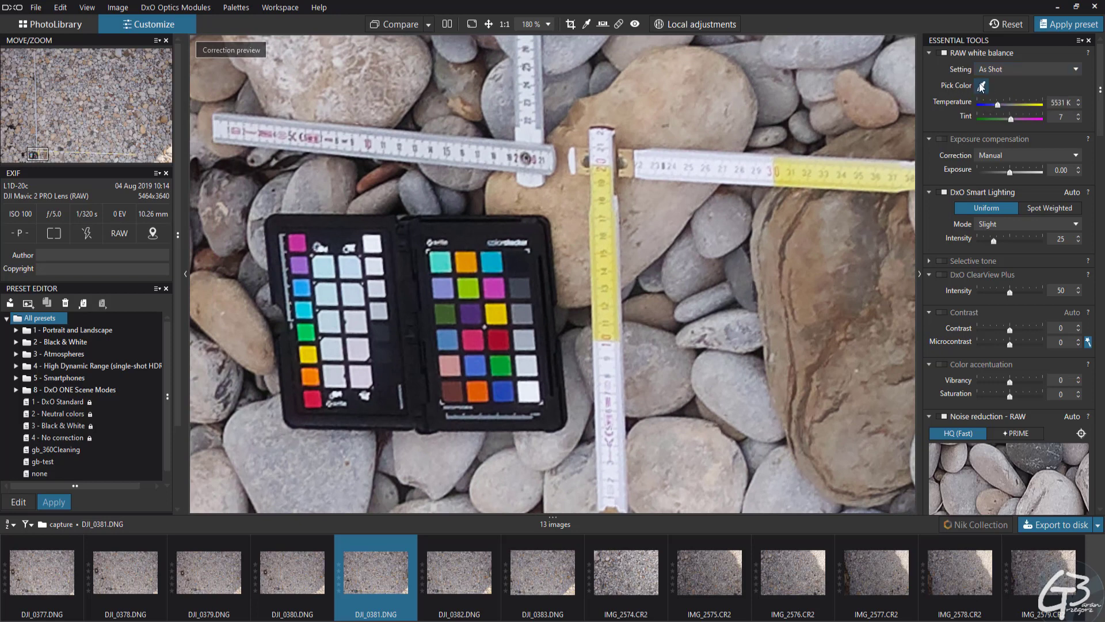
{"action": "left_click", "coordinate": [981, 86]}
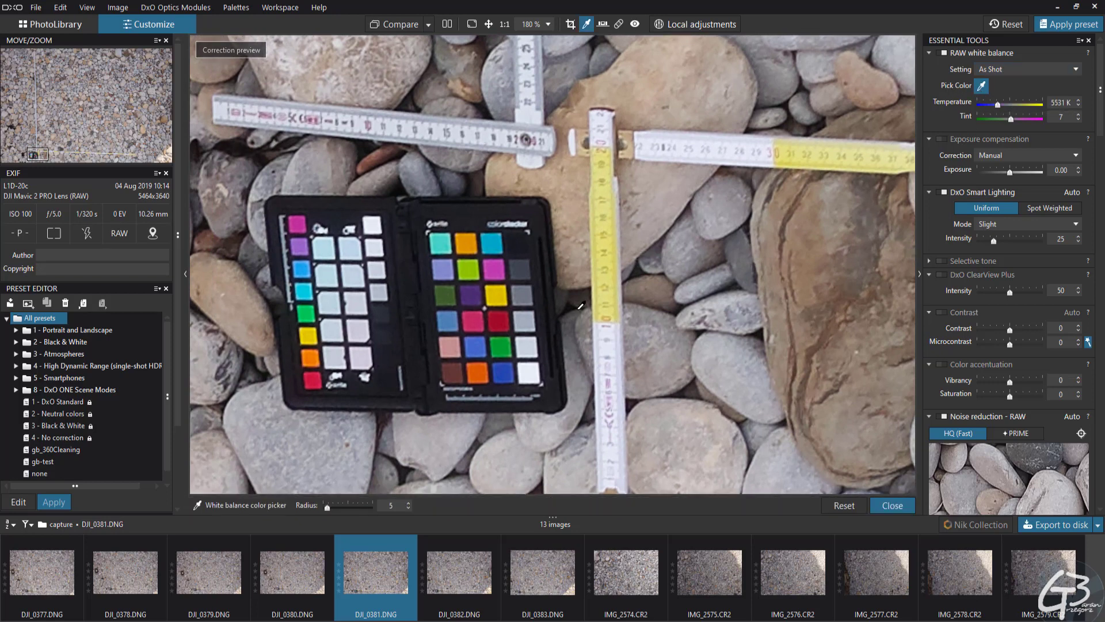
{"action": "left_click", "coordinate": [357, 301]}
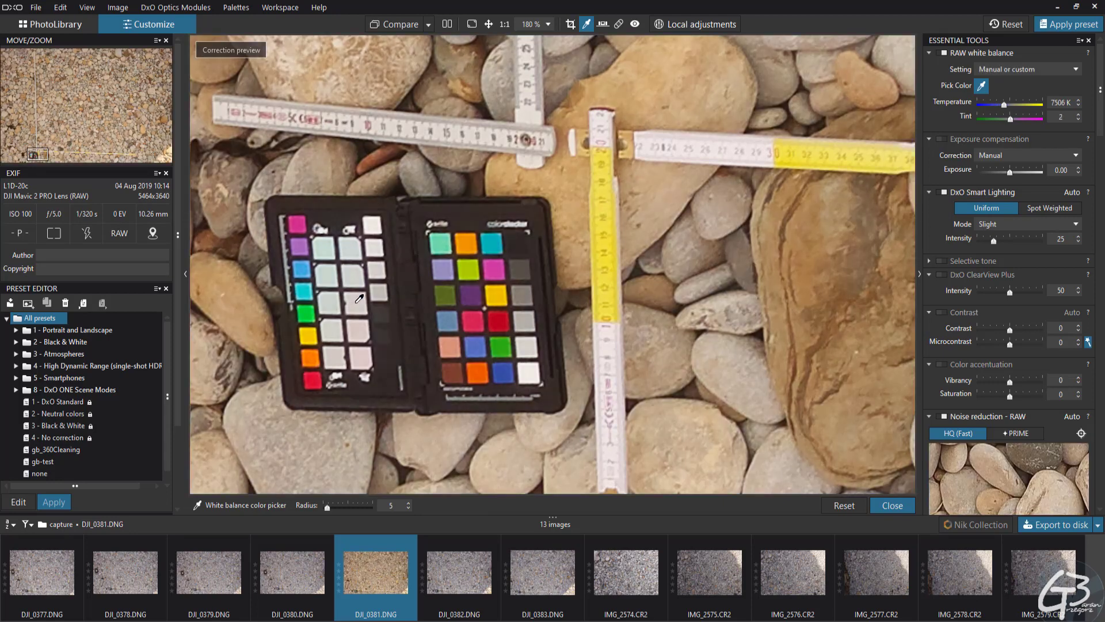
{"action": "scroll", "coordinate": [359, 299], "scroll_direction": "down", "scroll_amount": 8}
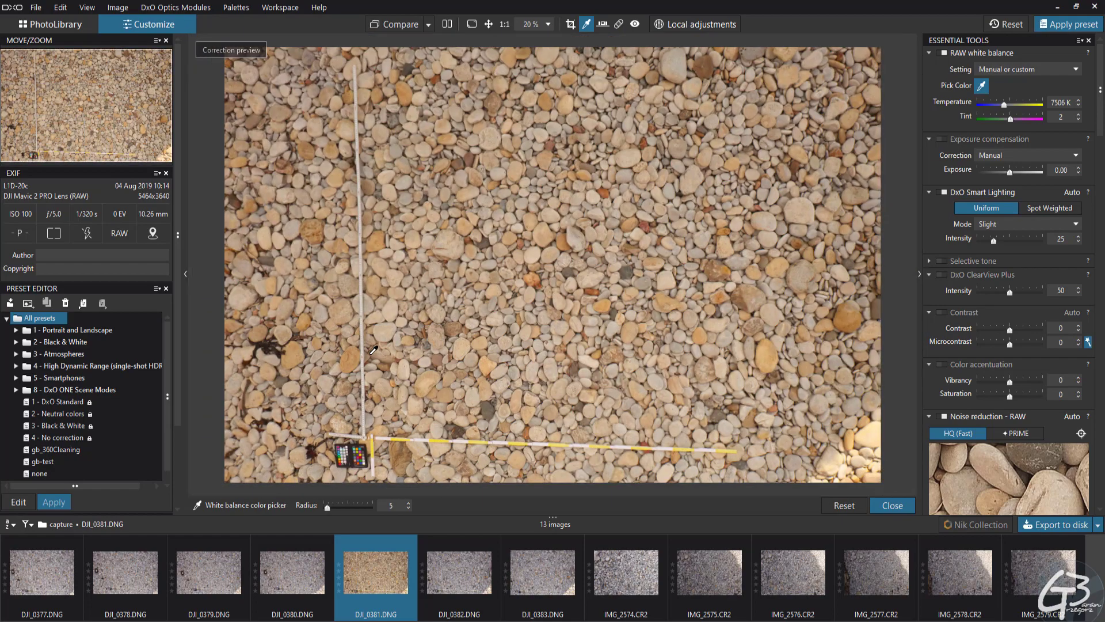
{"action": "scroll", "coordinate": [374, 349], "scroll_direction": "down", "scroll_amount": 1}
{"action": "scroll", "coordinate": [557, 221], "scroll_direction": "up", "scroll_amount": 7}
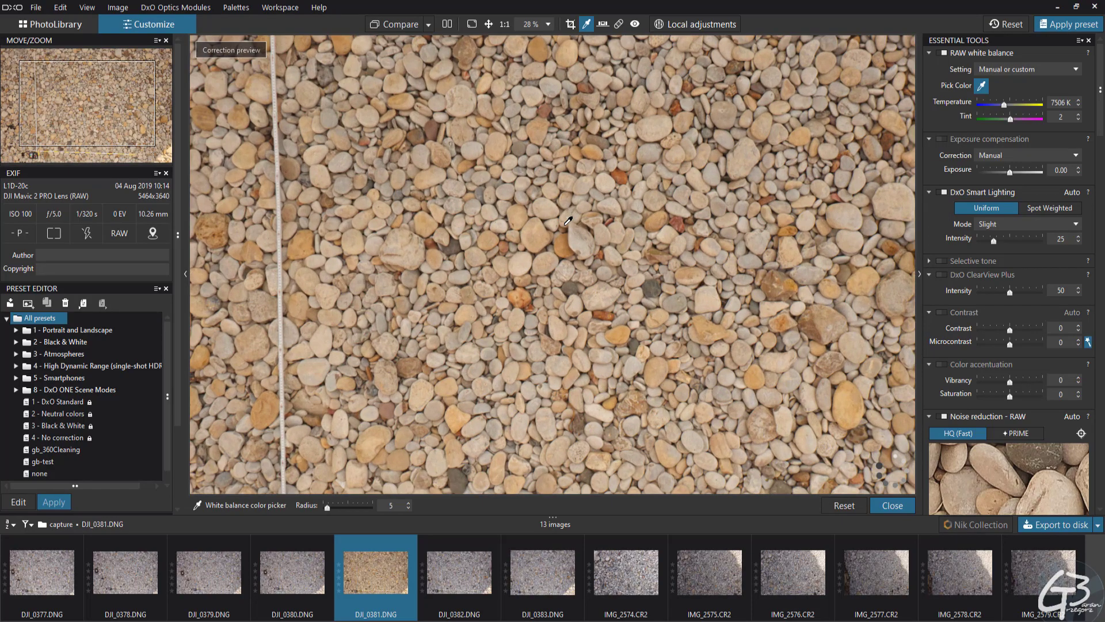
{"action": "scroll", "coordinate": [517, 246], "scroll_direction": "down", "scroll_amount": 7}
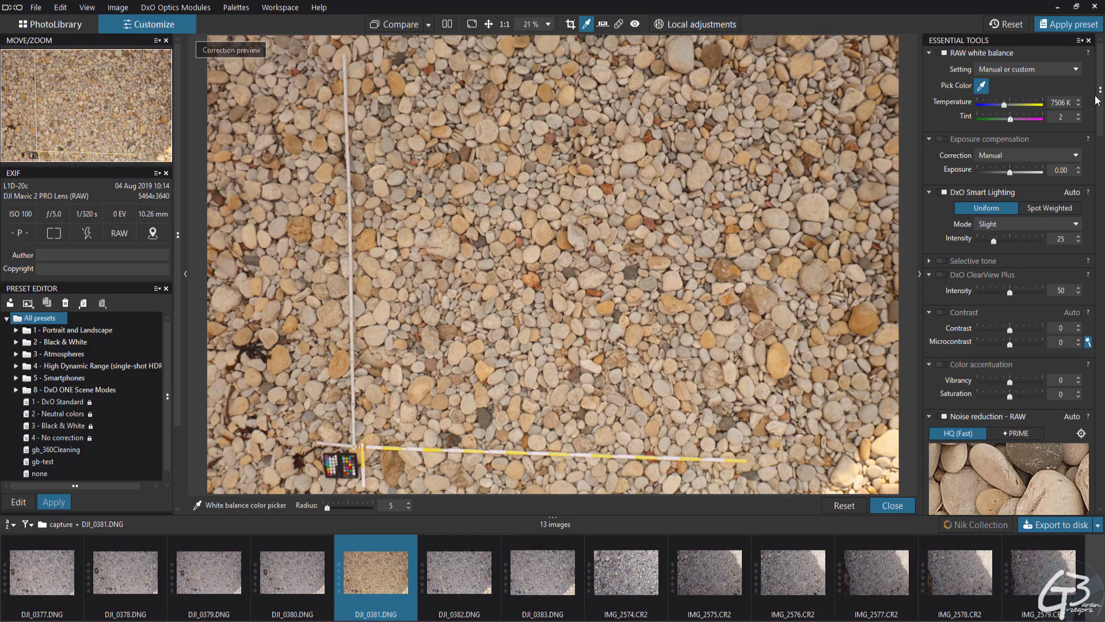
Switch the RAW noise reduction of DJI_0381.DNG to PRIME
{"action": "scroll", "coordinate": [1097, 99], "scroll_direction": "down", "scroll_amount": 3}
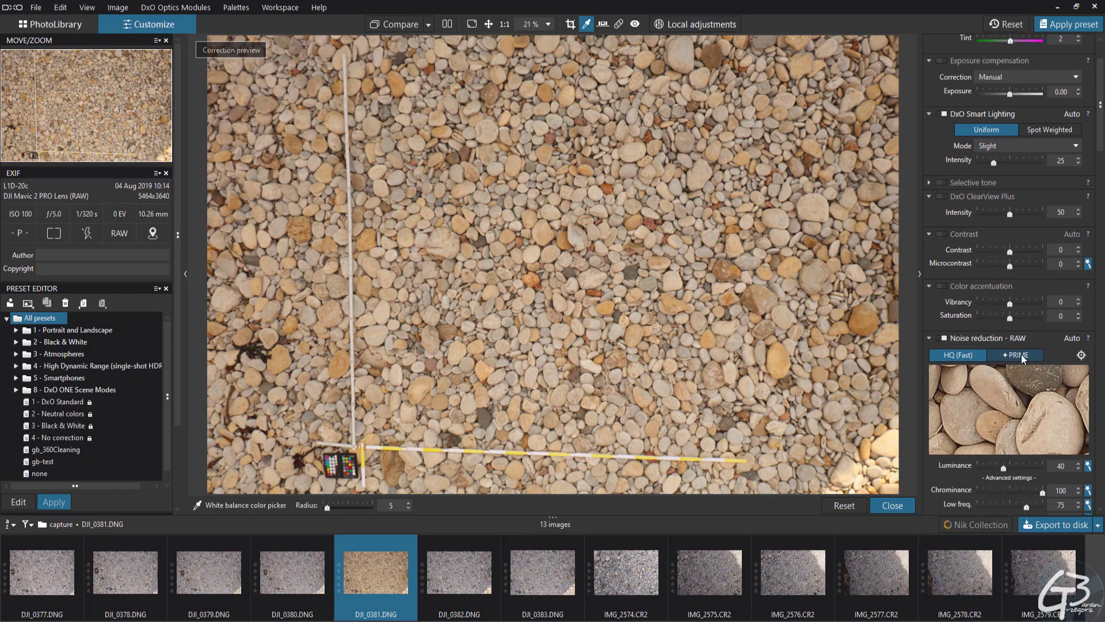
{"action": "left_click", "coordinate": [1022, 357]}
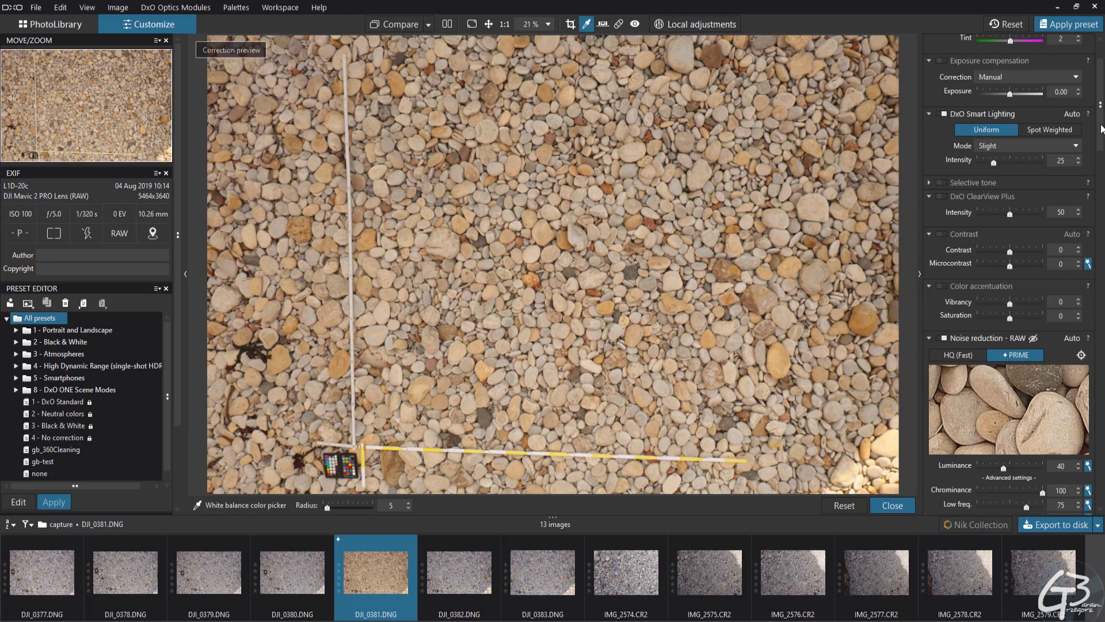
{"action": "scroll", "coordinate": [1101, 148], "scroll_direction": "down", "scroll_amount": 3}
{"action": "mouse_move", "coordinate": [1101, 148]}
{"action": "left_mouse_down"}
{"action": "mouse_move", "coordinate": [1100, 94]}
{"action": "mouse_move", "coordinate": [1104, 127]}
{"action": "left_mouse_up"}
Bring the Histogram palette into view to show the RGB distribution of DJI_0381.DNG
{"action": "left_click", "coordinate": [117, 7]}
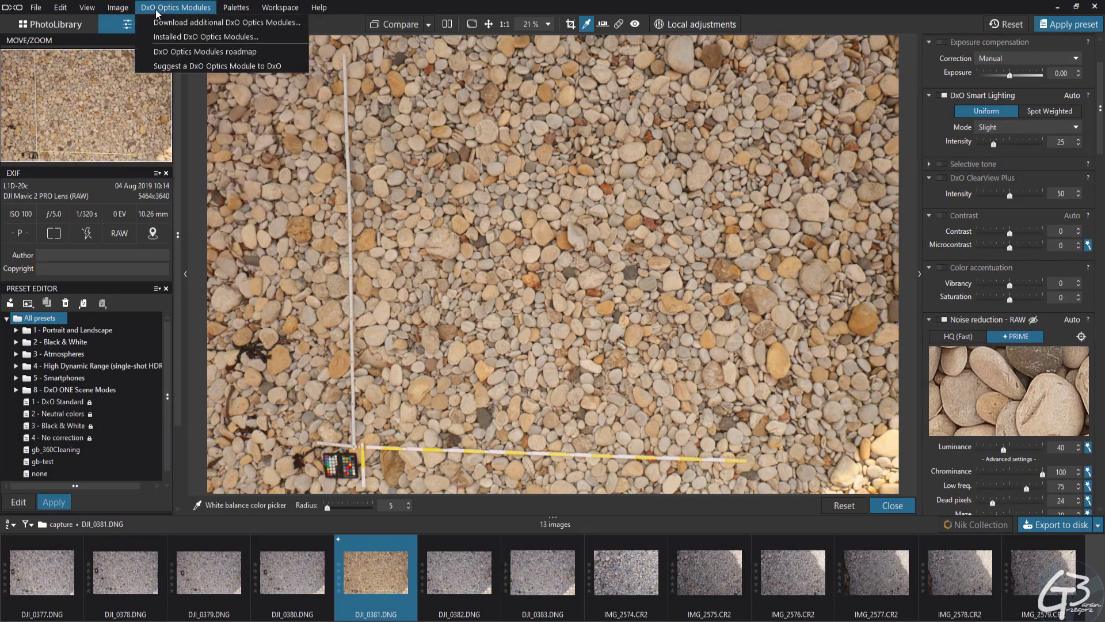
{"action": "mouse_move", "coordinate": [241, 8]}
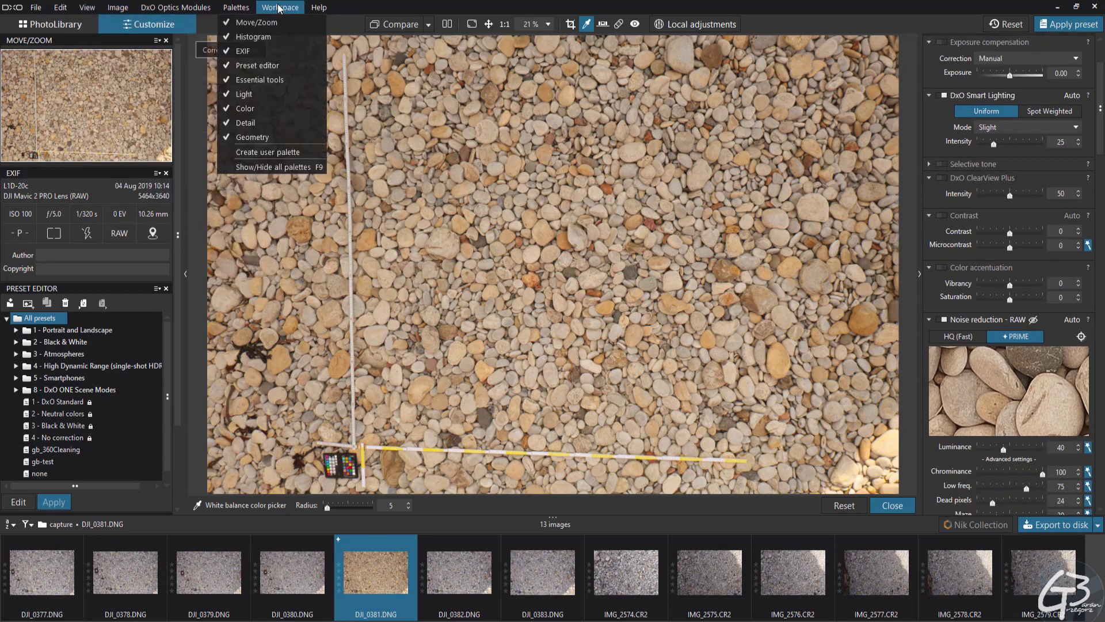
{"action": "left_click", "coordinate": [247, 37]}
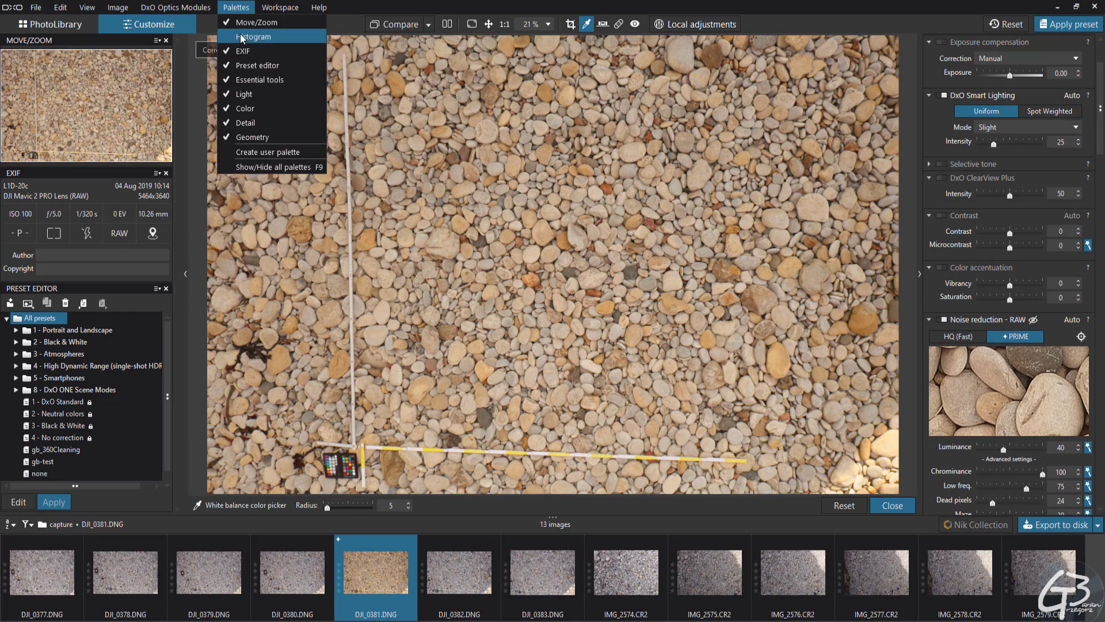
{"action": "left_click", "coordinate": [244, 39]}
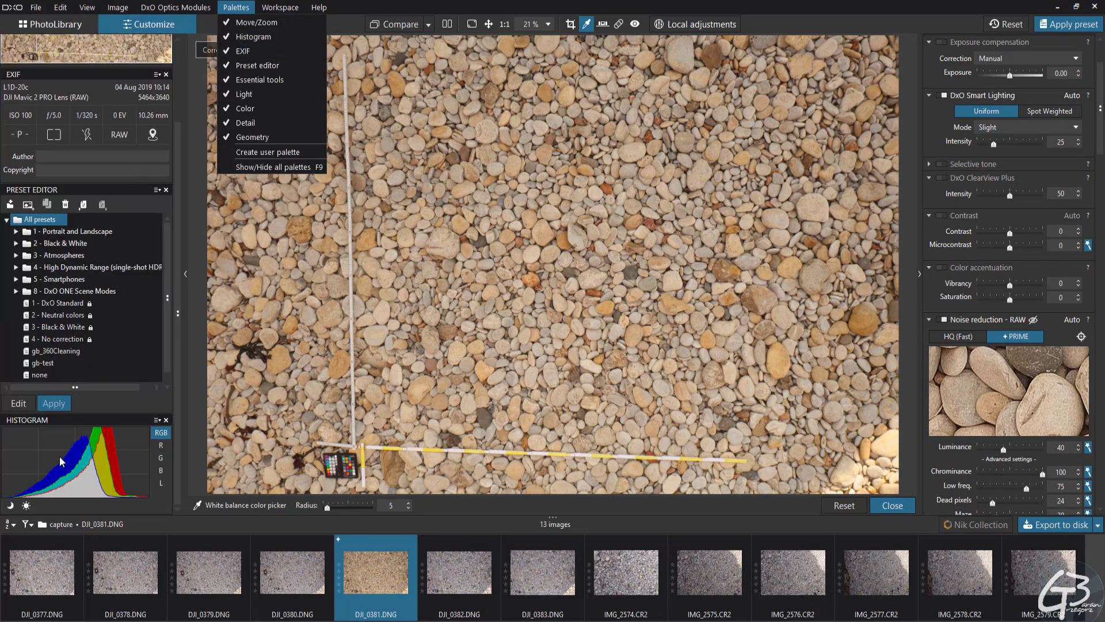
{"action": "left_click", "coordinate": [109, 407]}
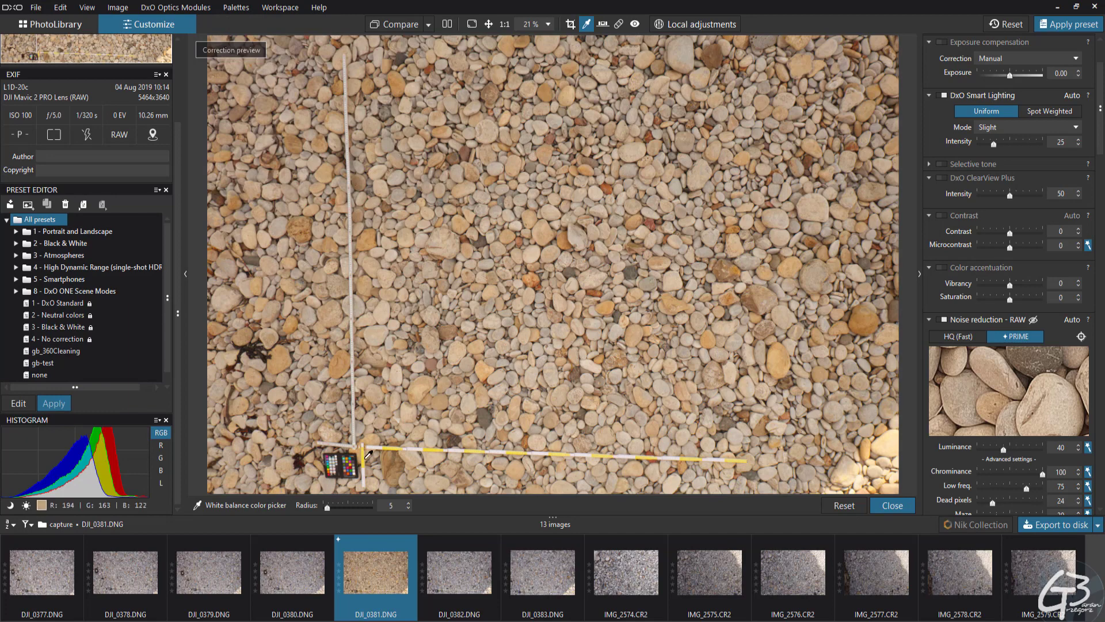
Compare DJI_0381.DNG and its histogram with the automatic vignetting correction off and on, leaving the correction enabled
{"action": "scroll", "coordinate": [995, 208], "scroll_direction": "down", "scroll_amount": 6}
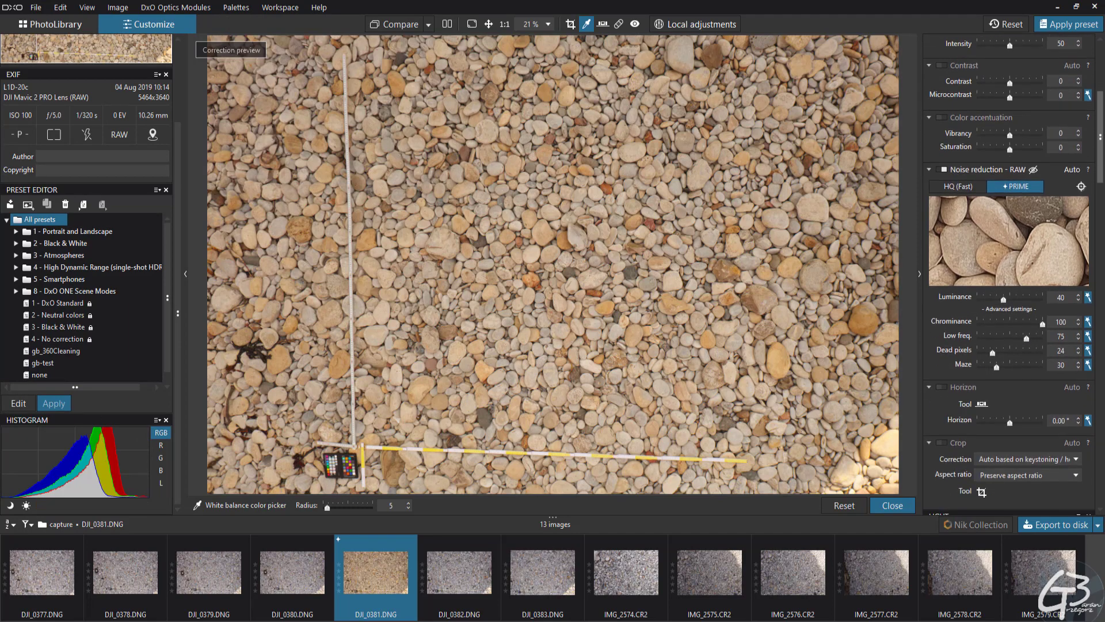
{"action": "left_click_drag", "start_coordinate": [1101, 172], "coordinate": [1102, 256]}
{"action": "scroll", "coordinate": [954, 256], "scroll_direction": "down", "scroll_amount": 2}
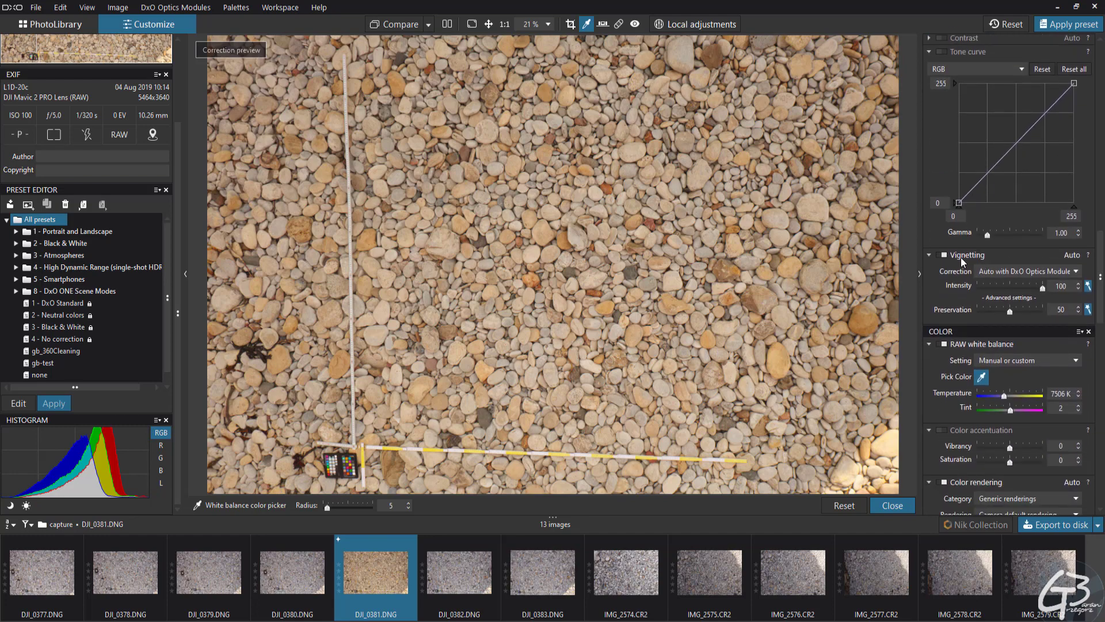
{"action": "left_click", "coordinate": [945, 254]}
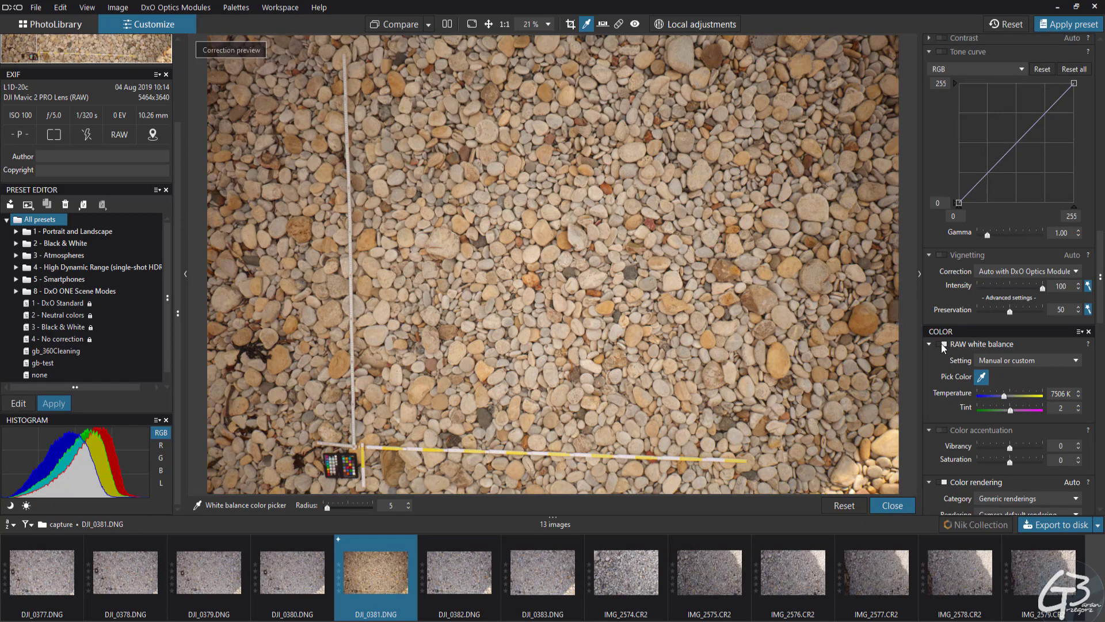
{"action": "left_click", "coordinate": [943, 254]}
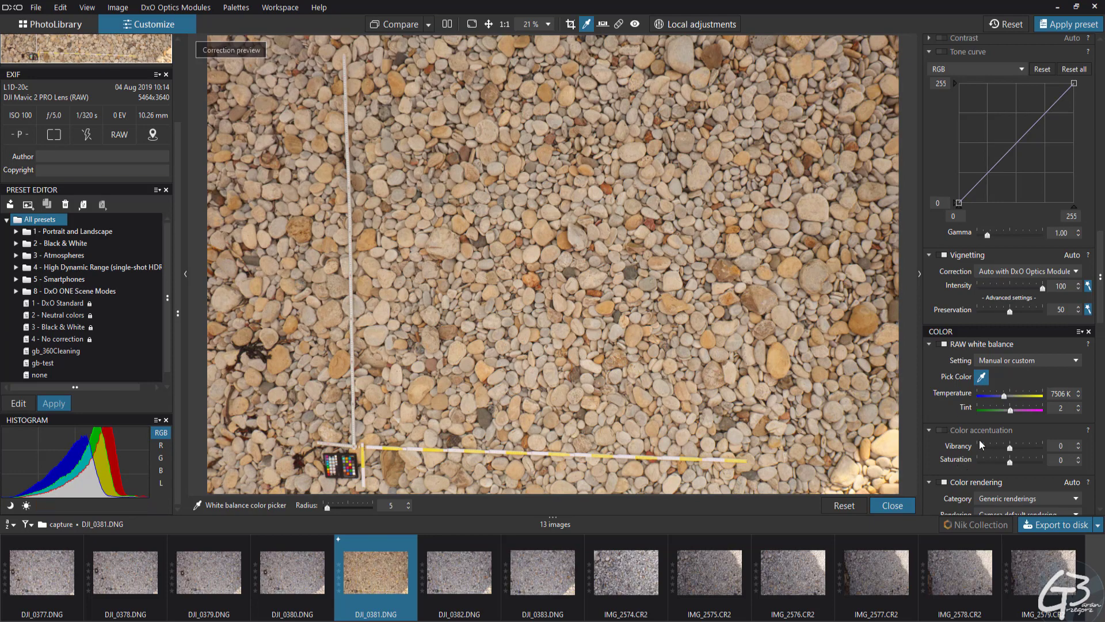
Review the colour, detail and essential corrections set for DJI_0381.DNG and check the corrected preview
{"action": "left_click_drag", "start_coordinate": [1101, 279], "coordinate": [1102, 372]}
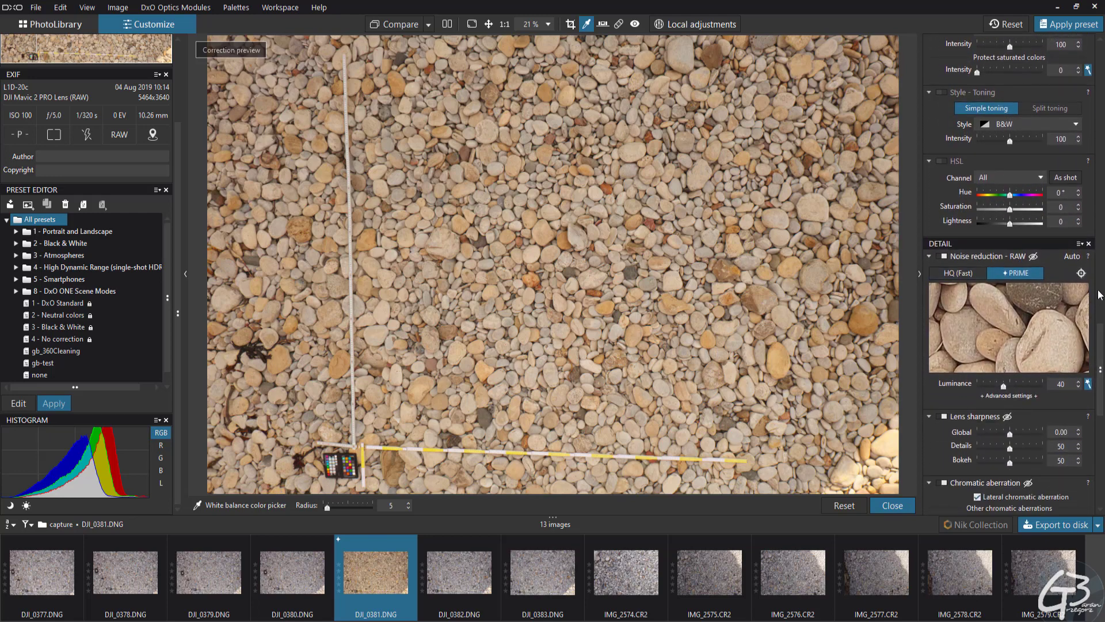
{"action": "left_click_drag", "start_coordinate": [1101, 332], "coordinate": [1101, 369]}
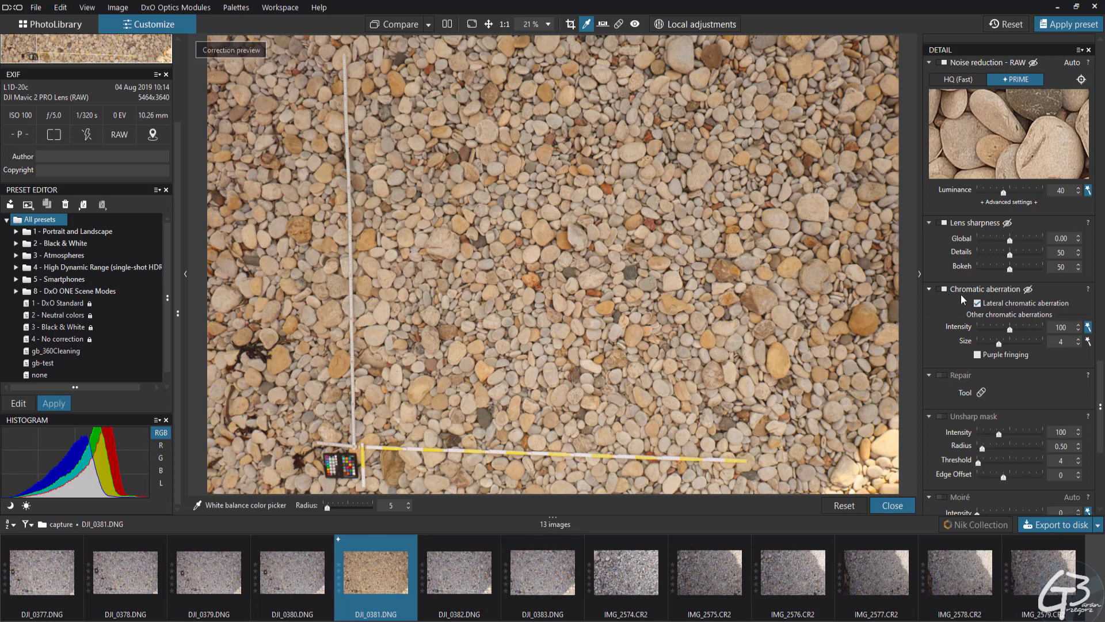
{"action": "left_click_drag", "start_coordinate": [1102, 406], "coordinate": [1102, 66]}
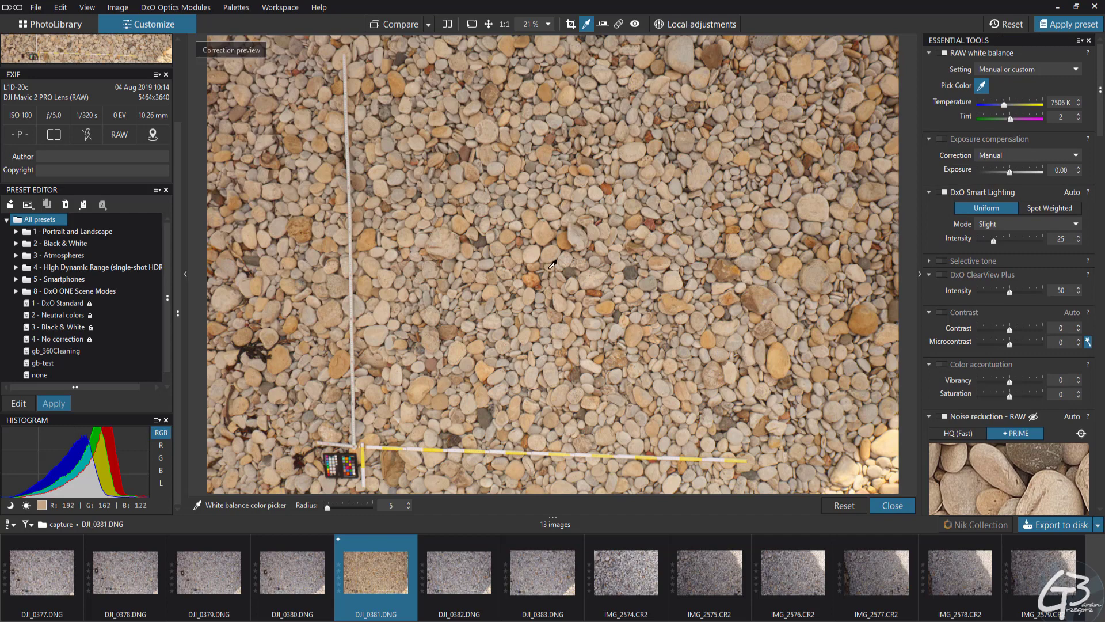
{"action": "scroll", "coordinate": [551, 264], "scroll_direction": "up", "scroll_amount": 3}
{"action": "scroll", "coordinate": [552, 264], "scroll_direction": "down", "scroll_amount": 3}
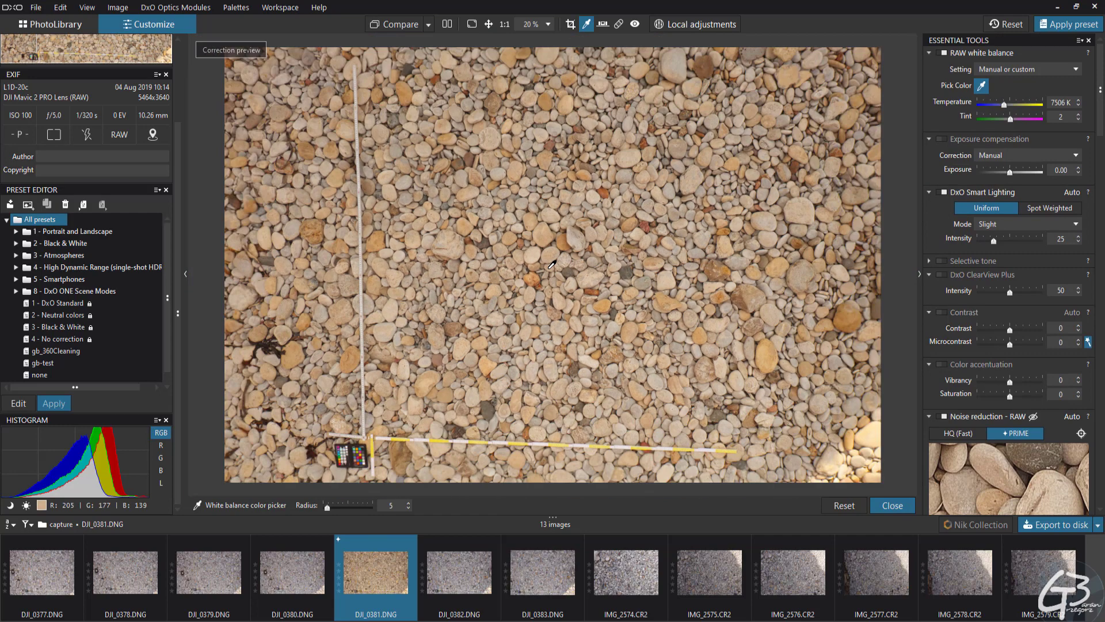
Export DJI_0381.DNG with the TIFF output option as a full-size 16-bit file to the capture folder, using the Original ICC profile
{"action": "right_click", "coordinate": [372, 560]}
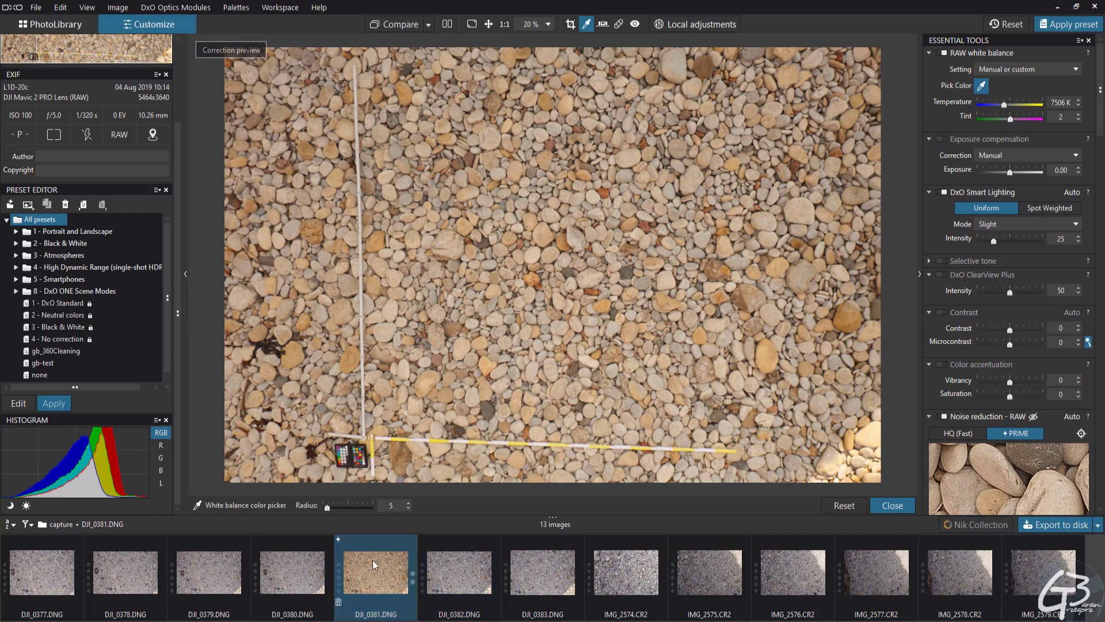
{"action": "left_click", "coordinate": [412, 217]}
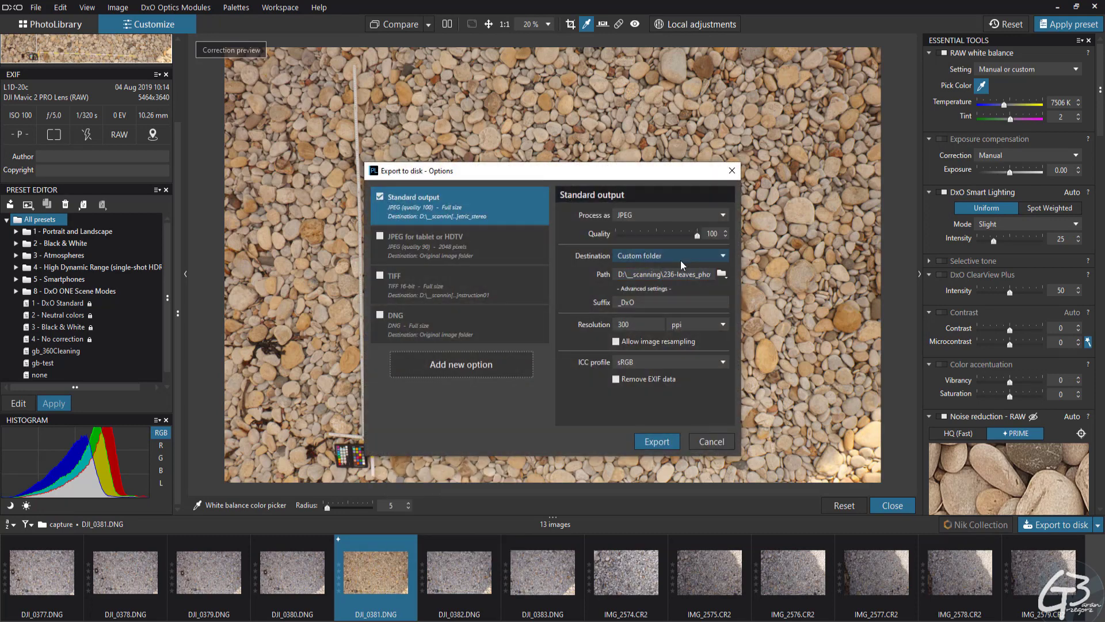
{"action": "left_click", "coordinate": [721, 214]}
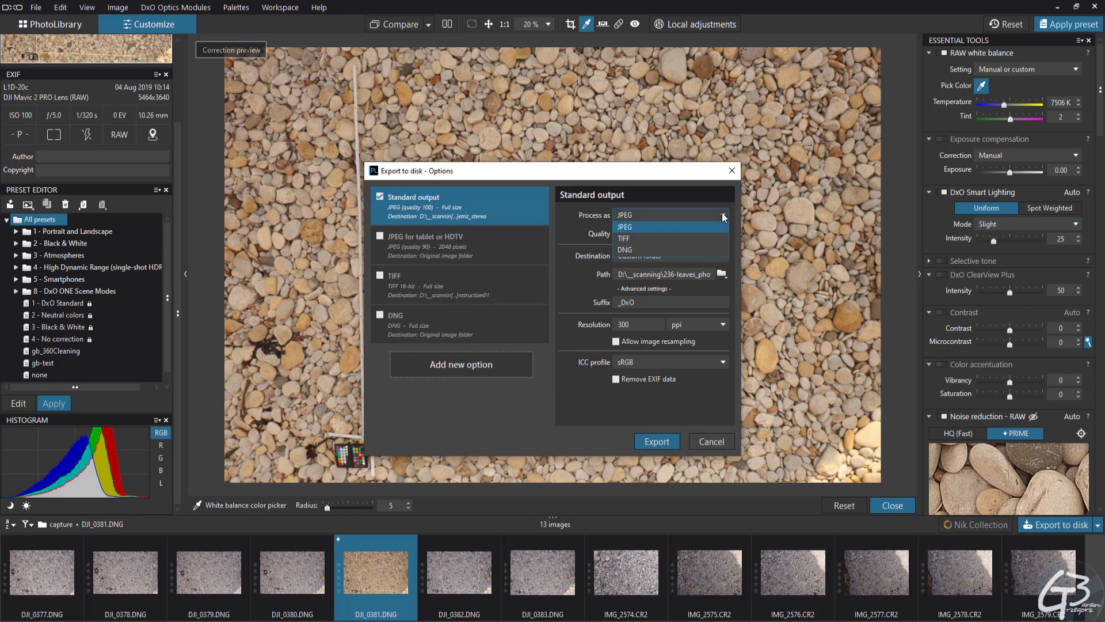
{"action": "left_click", "coordinate": [634, 237]}
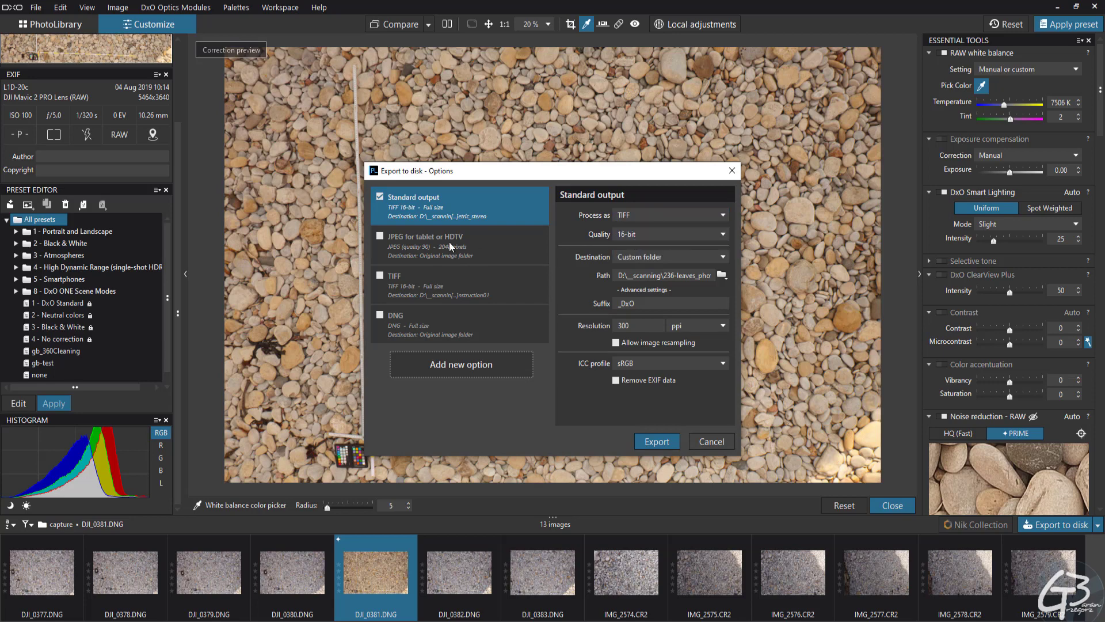
{"action": "left_click", "coordinate": [403, 276]}
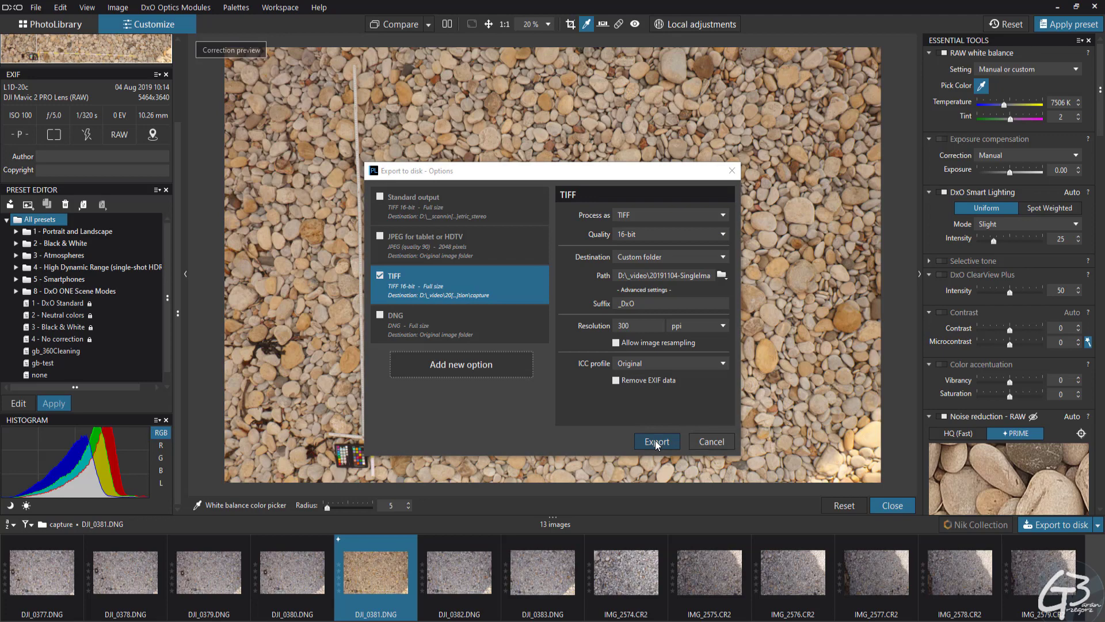
{"action": "left_click", "coordinate": [657, 441]}
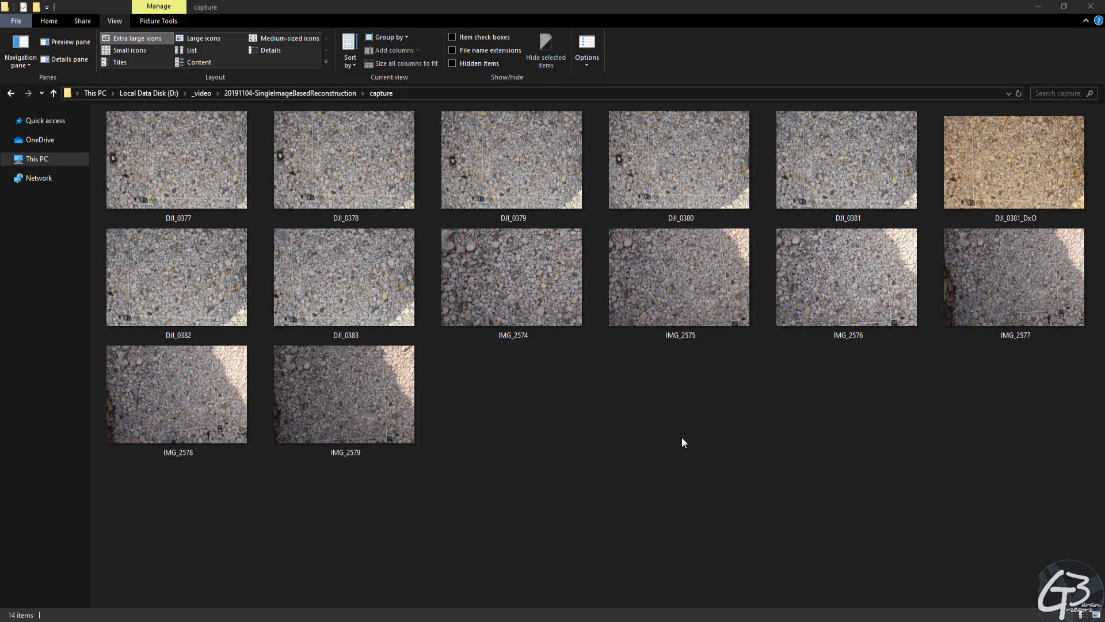
Inspect the exported DJI_0381_DxO image close up from the capture folder, examining the pebble detail
{"action": "double_click", "coordinate": [1010, 166]}
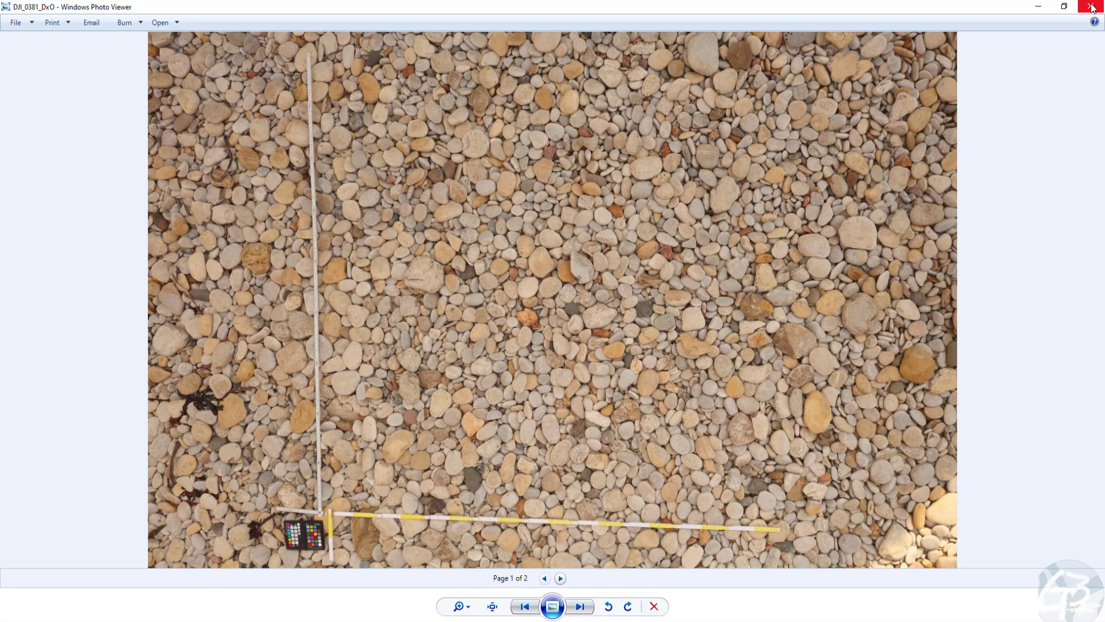
{"action": "scroll", "coordinate": [662, 288], "scroll_direction": "up", "scroll_amount": 6}
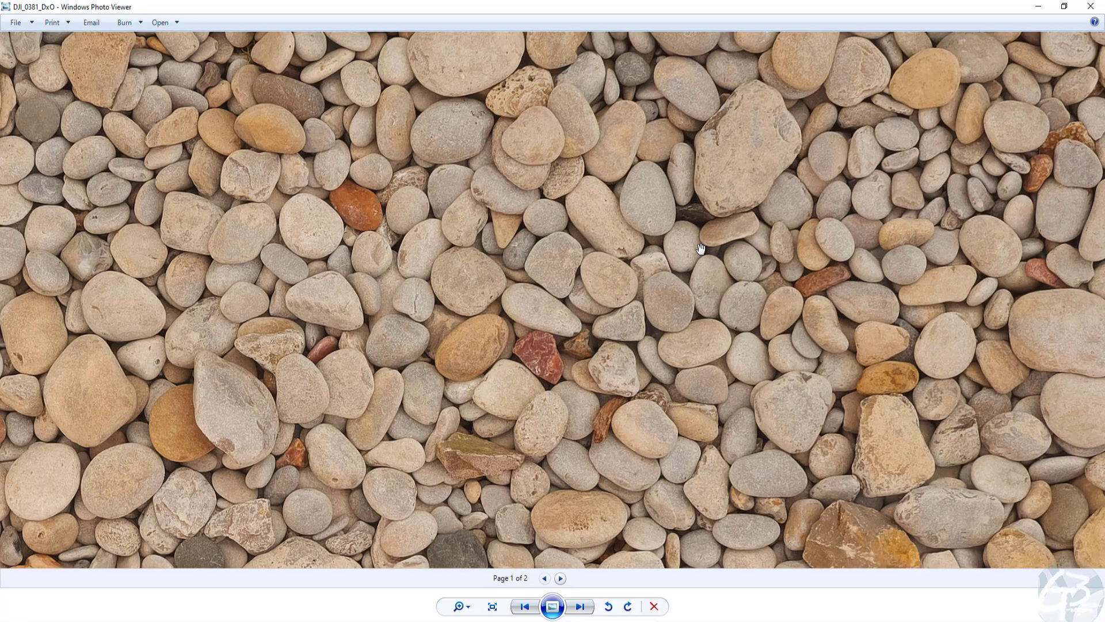
{"action": "left_click_drag", "start_coordinate": [437, 274], "coordinate": [484, 278]}
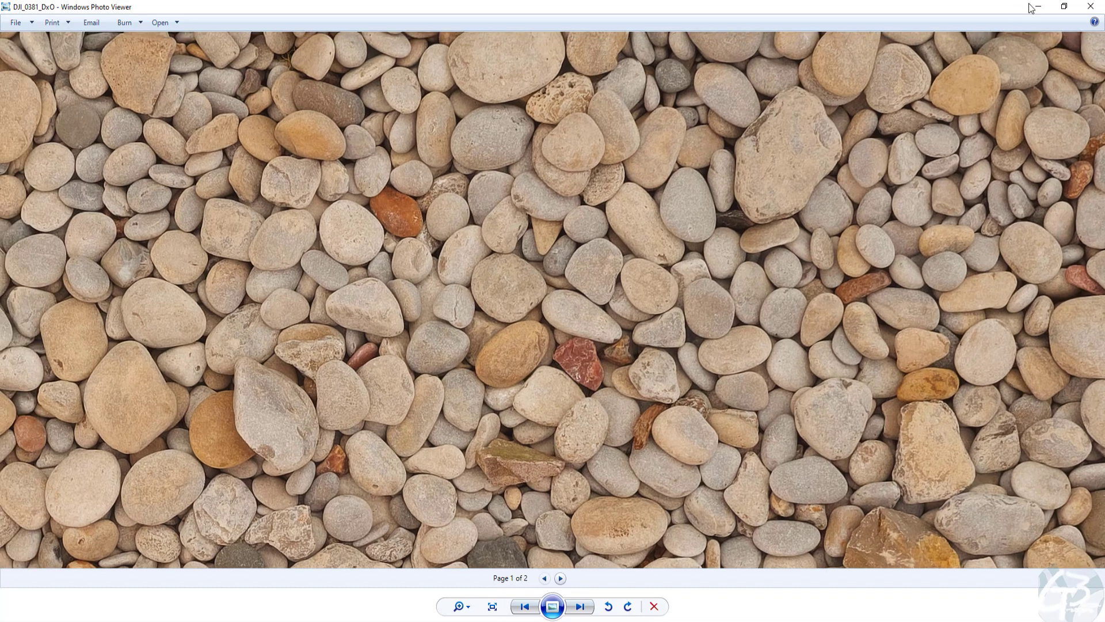
{"action": "left_click", "coordinate": [1090, 6]}
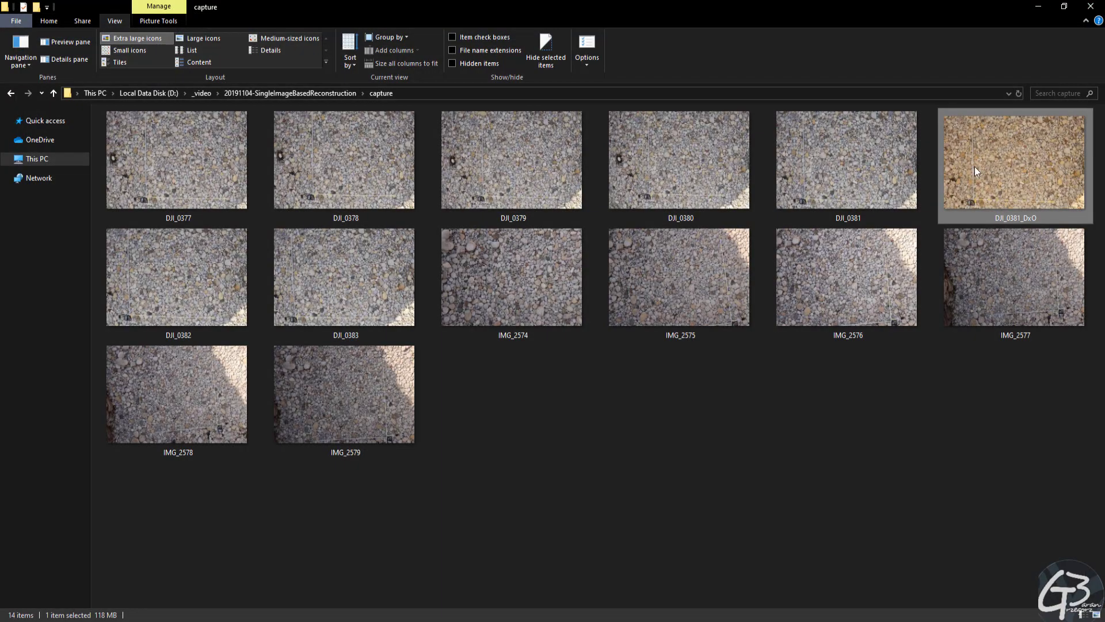
View the Canon photos IMG_2577 and IMG_2576 for comparison with the exported DJI_0381_DxO image
{"action": "double_click", "coordinate": [989, 265]}
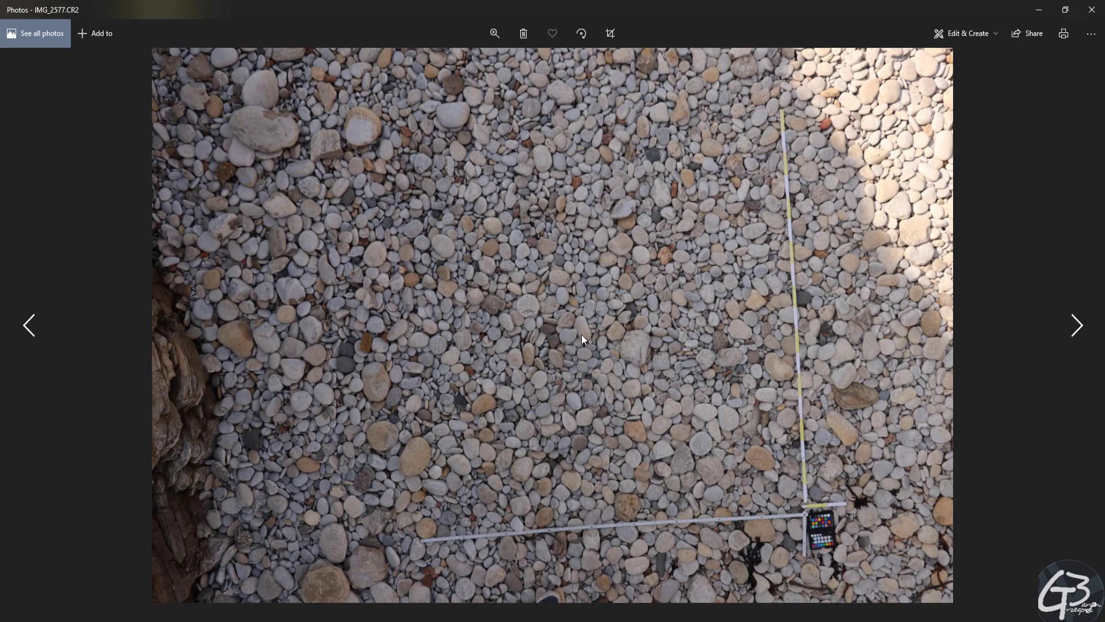
{"action": "key", "text": "Left"}
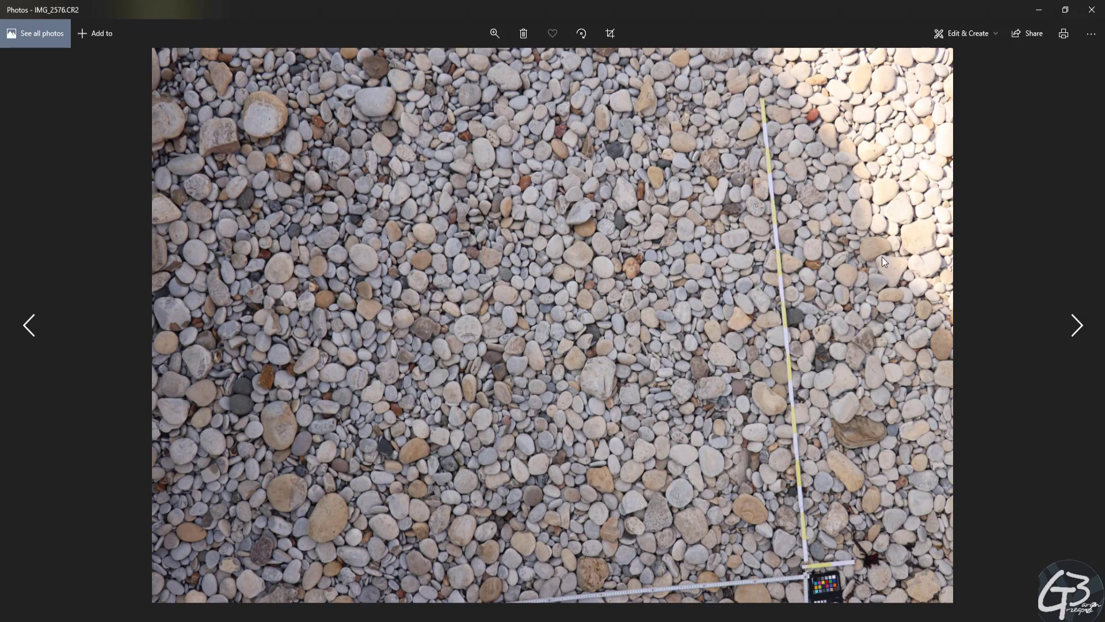
{"action": "left_click", "coordinate": [1094, 9]}
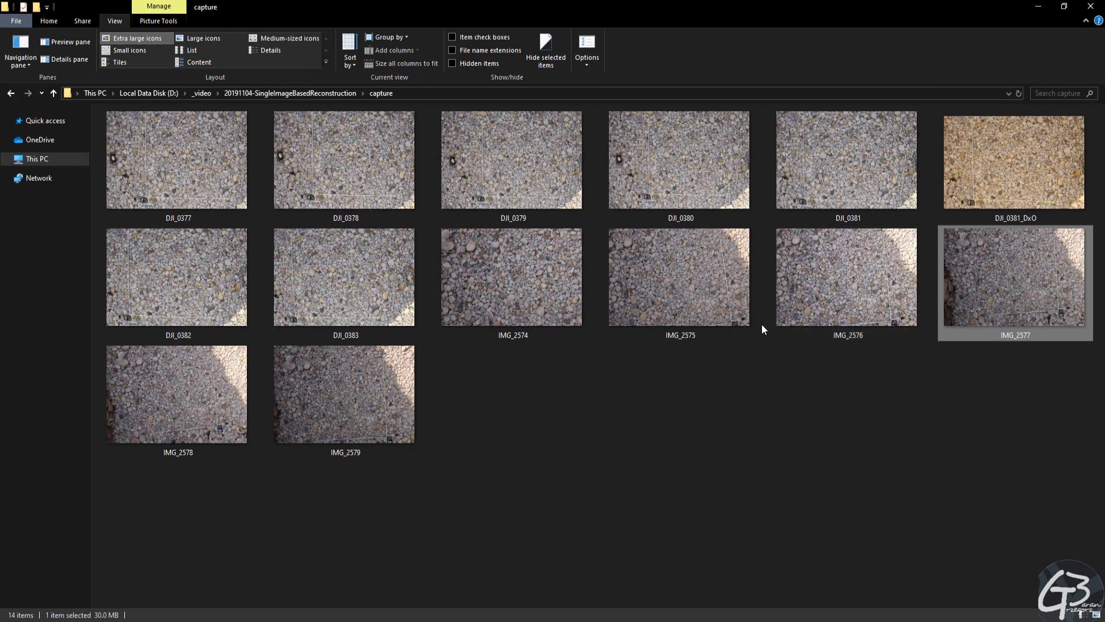
{"action": "left_click", "coordinate": [1003, 170]}
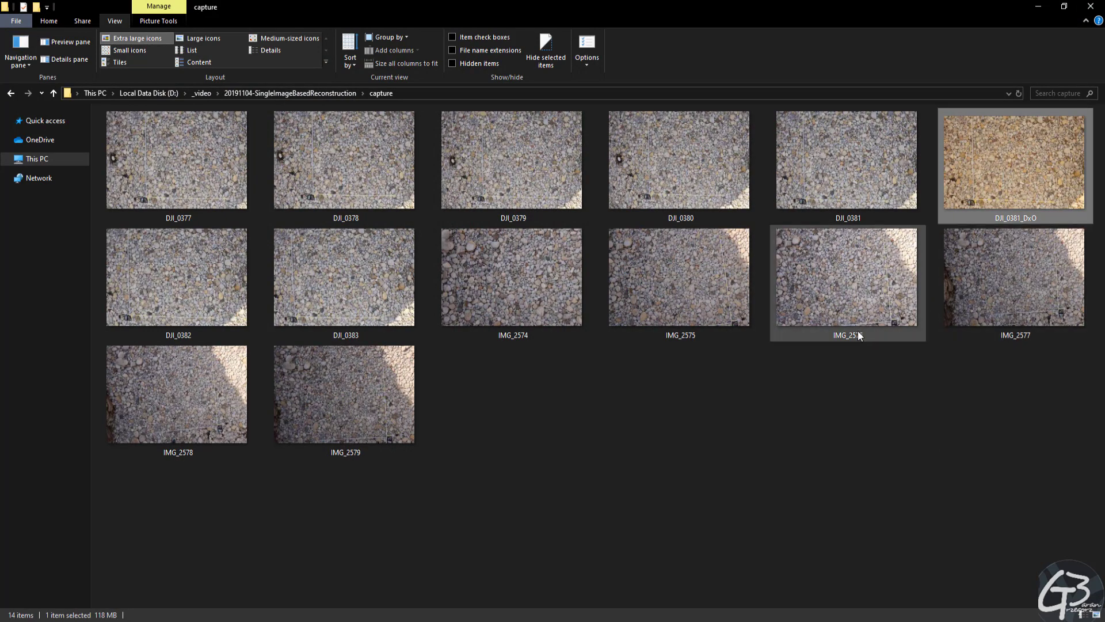
{"action": "mouse_move", "coordinate": [835, 340]}
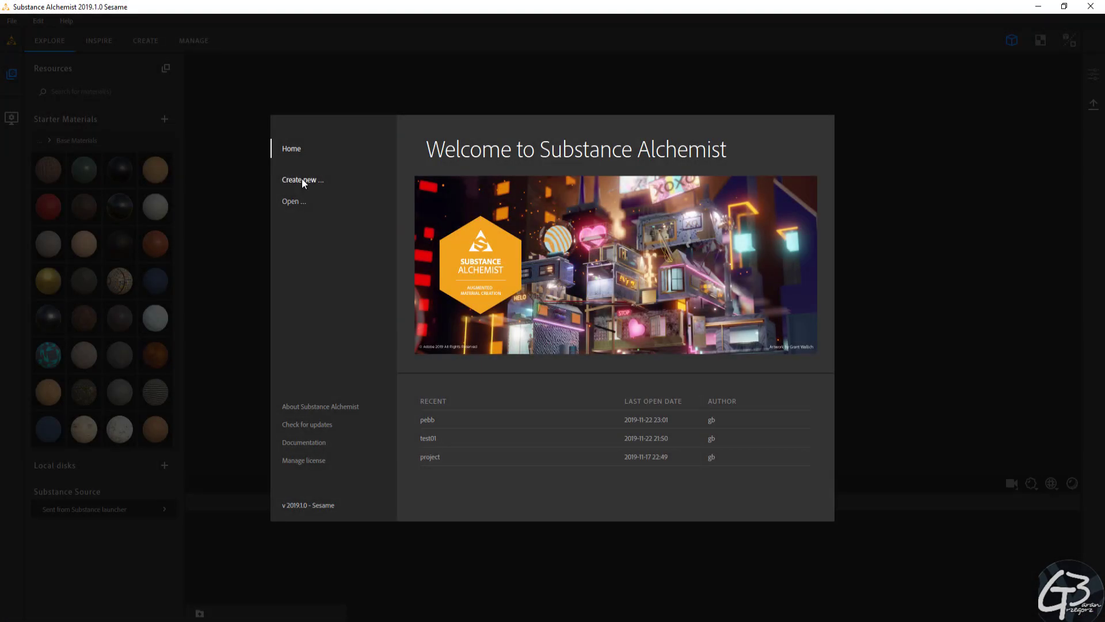
Switch to Substance Alchemist and create a new project named Pebbles01
{"action": "left_click", "coordinate": [302, 179]}
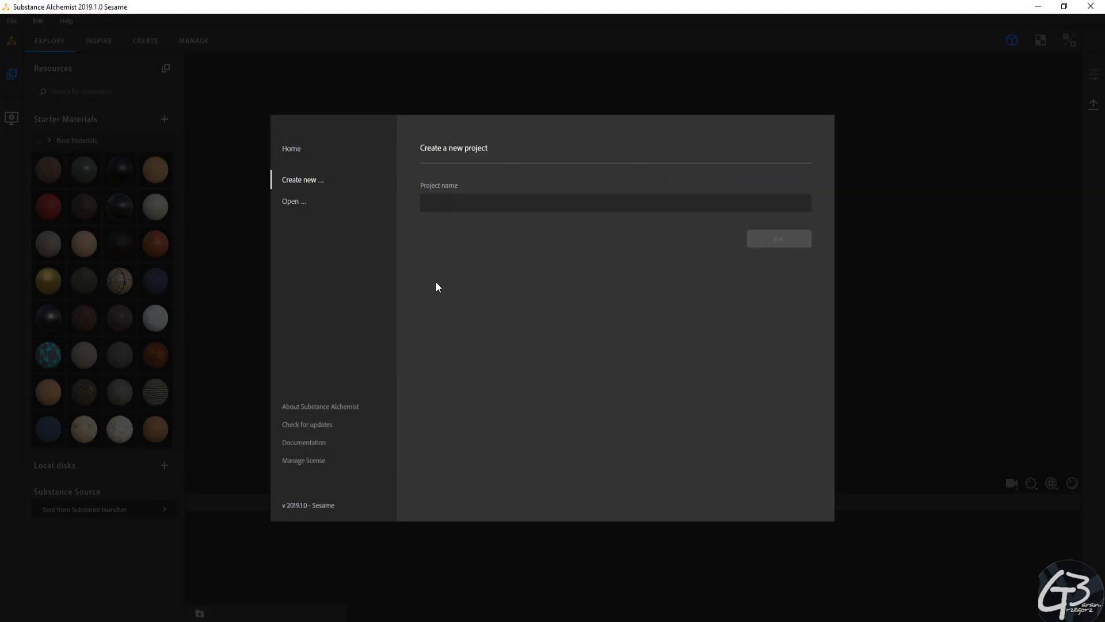
{"action": "left_click", "coordinate": [535, 202]}
{"action": "type", "text": "Pebbles01"}
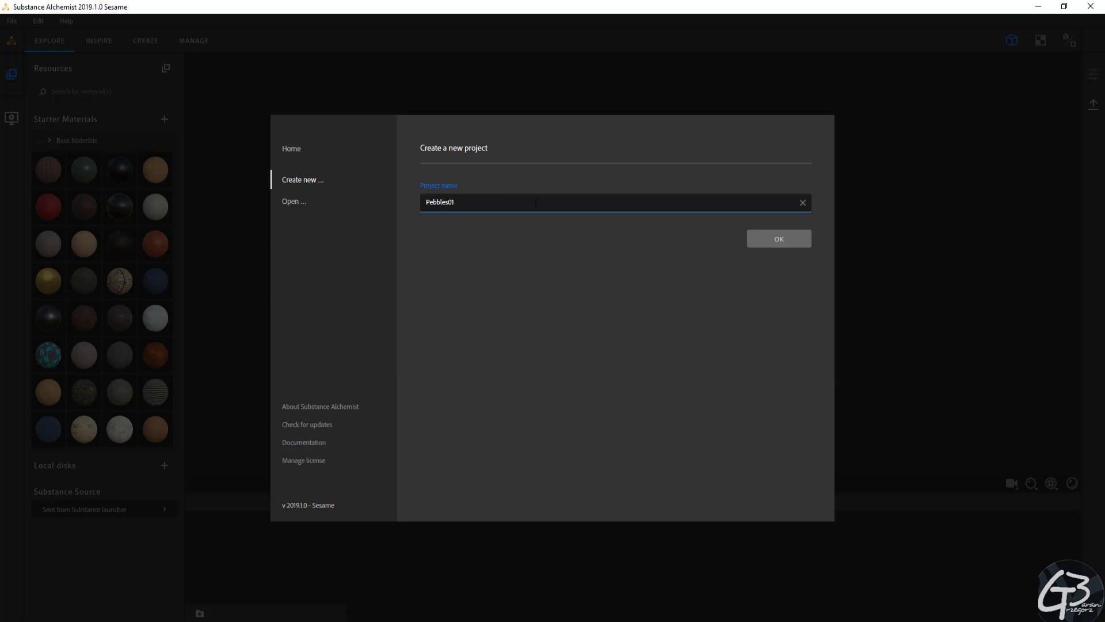
{"action": "left_click", "coordinate": [776, 236]}
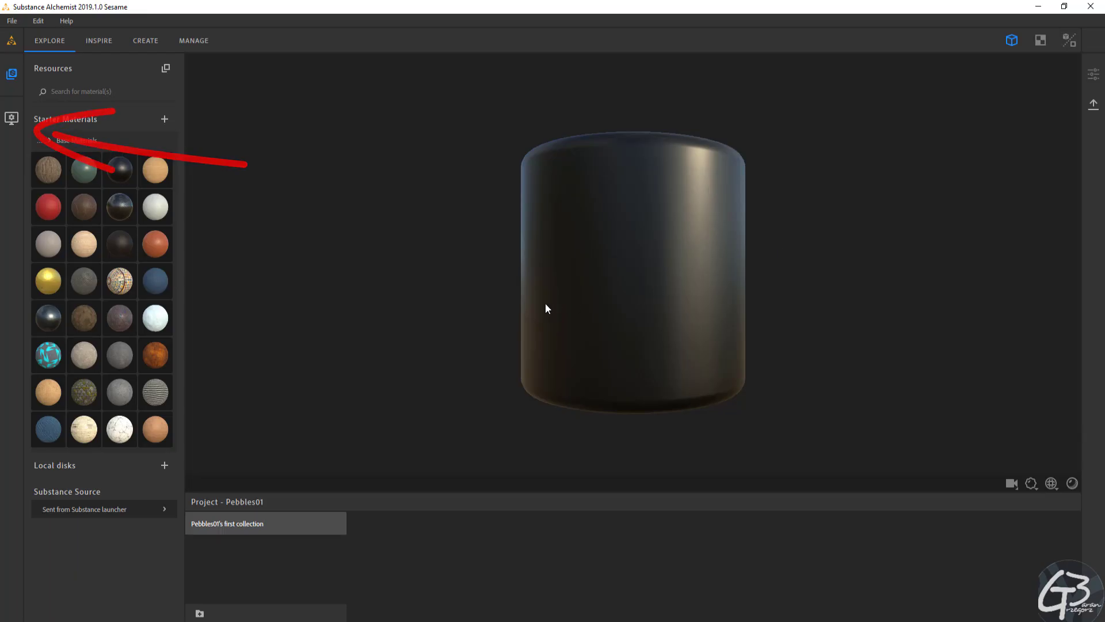
Look over the viewer's tiling settings and preview the Cloth, Cube and Cylinder meshes, returning to Rounded Cylinder
{"action": "left_click", "coordinate": [11, 118]}
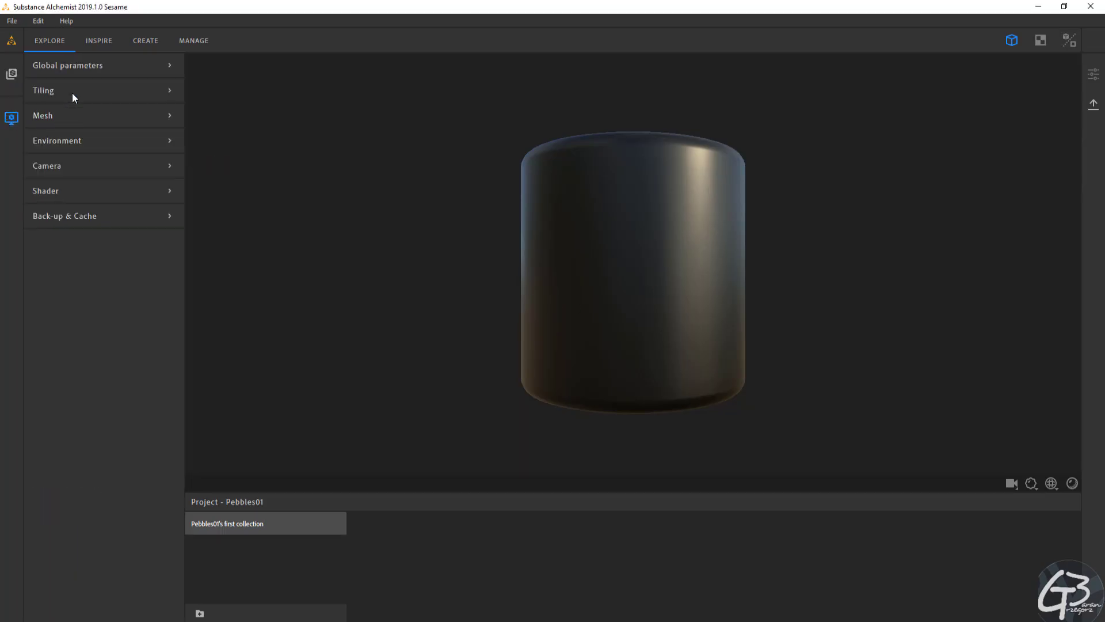
{"action": "left_click", "coordinate": [56, 92]}
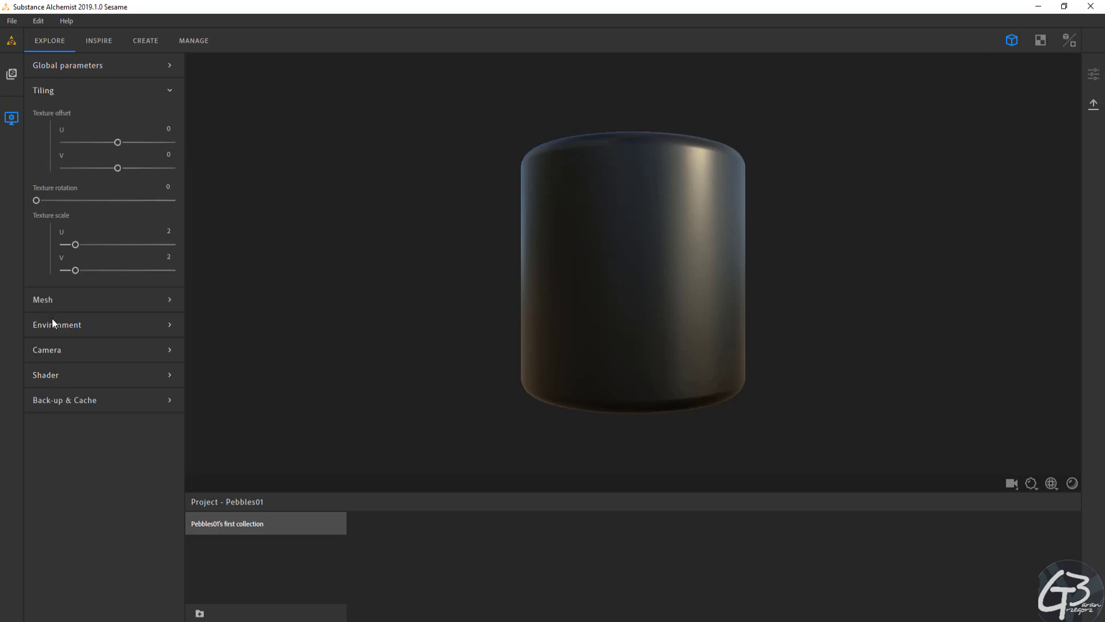
{"action": "left_click", "coordinate": [80, 298]}
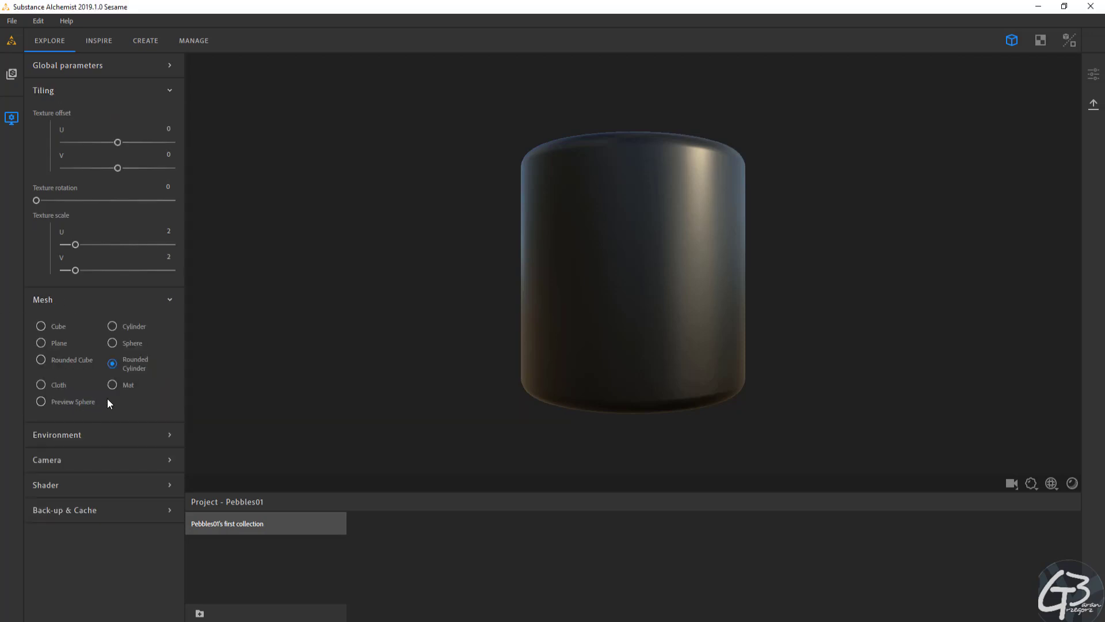
{"action": "left_click", "coordinate": [40, 384]}
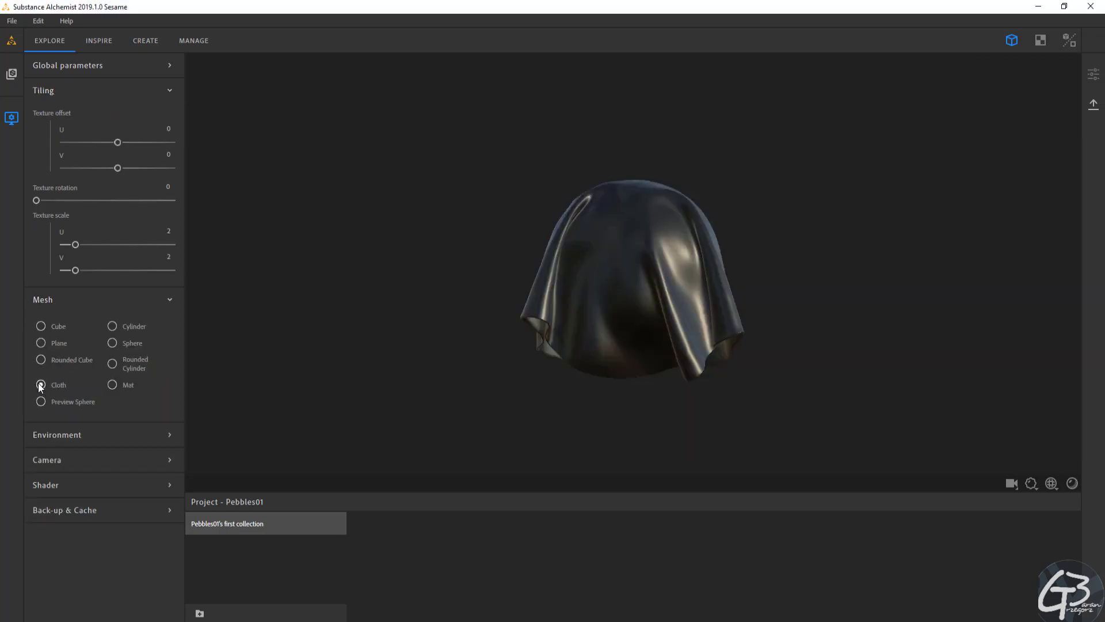
{"action": "left_click", "coordinate": [42, 326]}
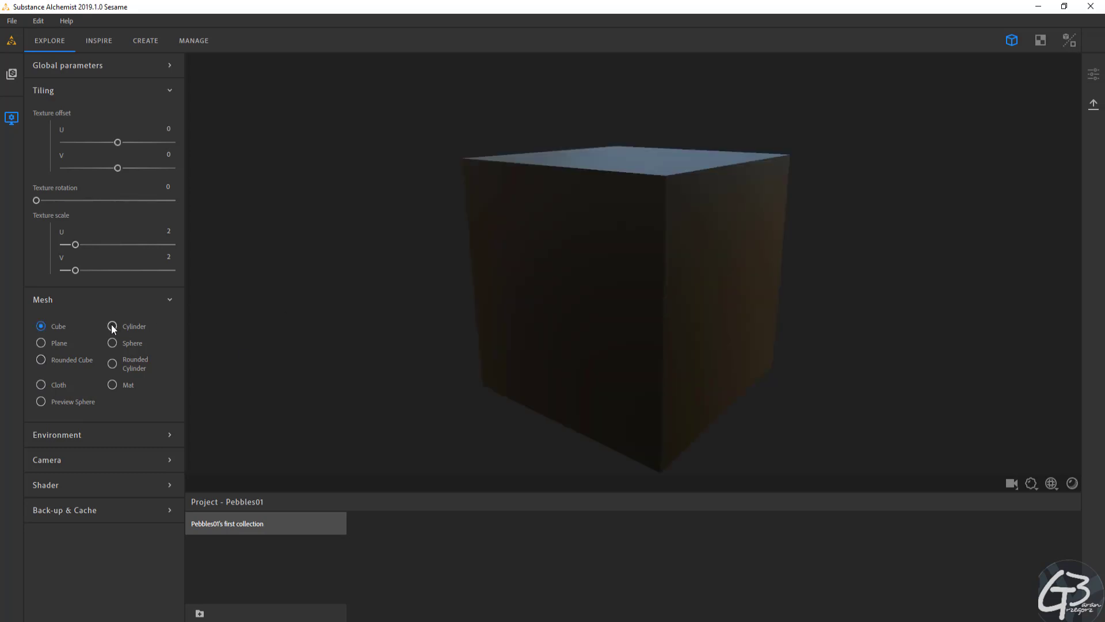
{"action": "left_click", "coordinate": [113, 326]}
{"action": "left_click", "coordinate": [112, 365]}
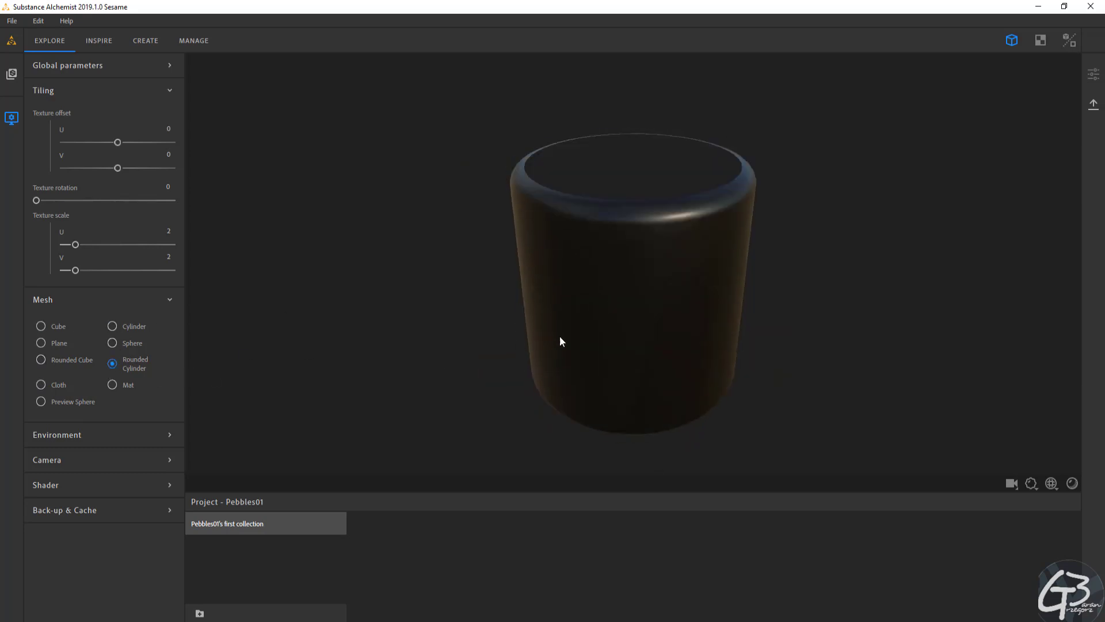
Examine the viewer's Environment, Camera, Shader, Back-up & Cache and Global parameters settings
{"action": "left_click", "coordinate": [130, 436]}
{"action": "scroll", "coordinate": [135, 433], "scroll_direction": "down", "scroll_amount": 5}
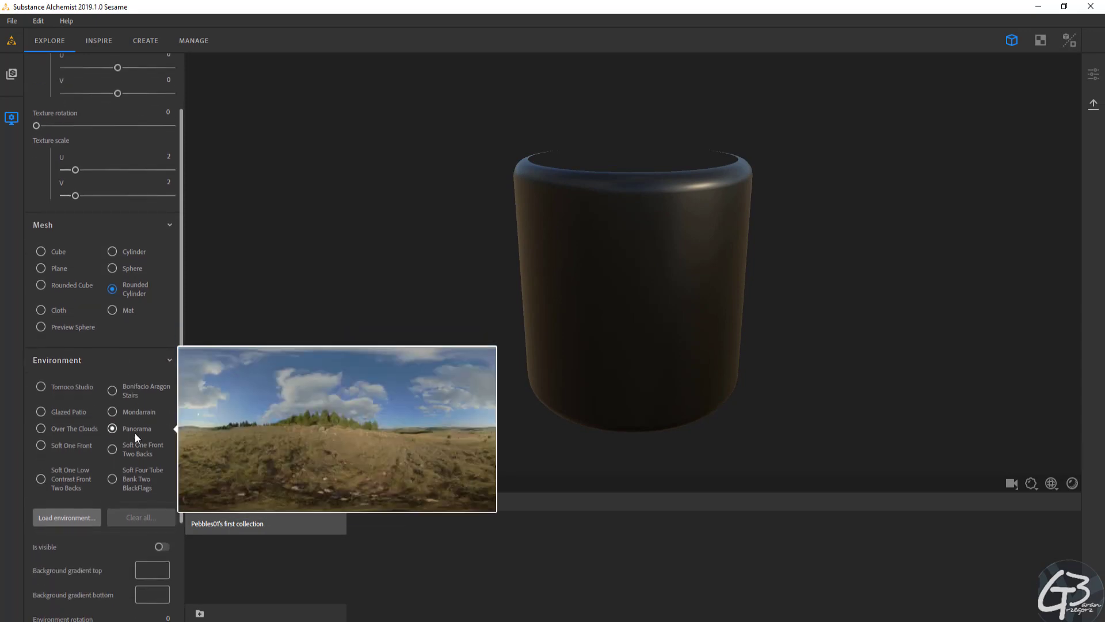
{"action": "mouse_move", "coordinate": [101, 405]}
{"action": "scroll", "coordinate": [95, 558], "scroll_direction": "down", "scroll_amount": 1}
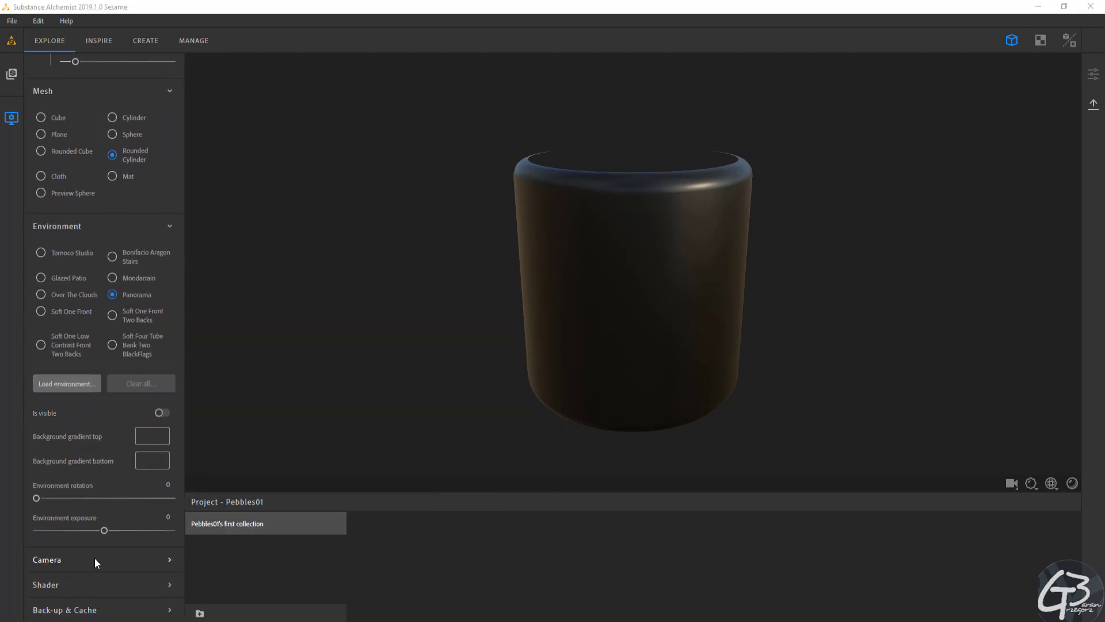
{"action": "left_click", "coordinate": [85, 559]}
{"action": "scroll", "coordinate": [86, 559], "scroll_direction": "down", "scroll_amount": 2}
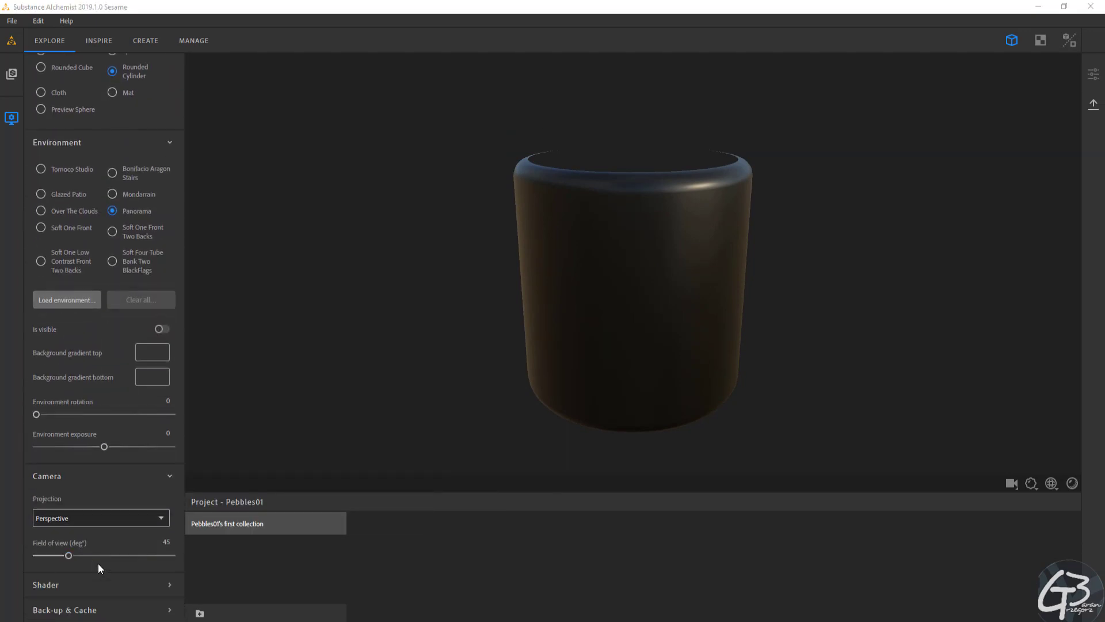
{"action": "left_click", "coordinate": [98, 586]}
{"action": "scroll", "coordinate": [104, 570], "scroll_direction": "down", "scroll_amount": 3}
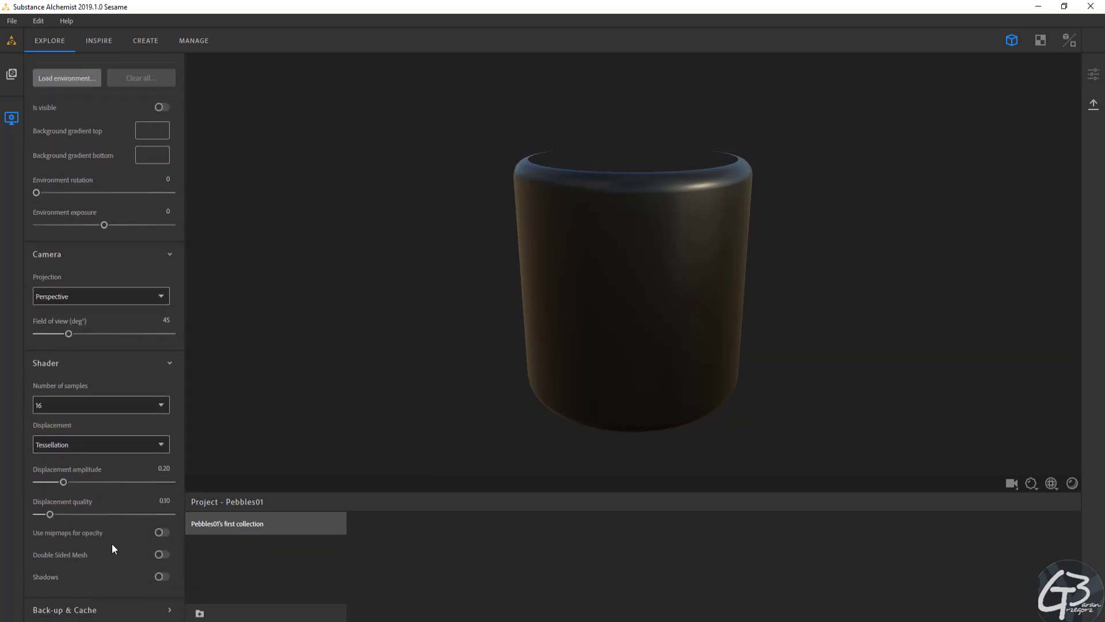
{"action": "left_click", "coordinate": [84, 610]}
{"action": "scroll", "coordinate": [92, 554], "scroll_direction": "down", "scroll_amount": 2}
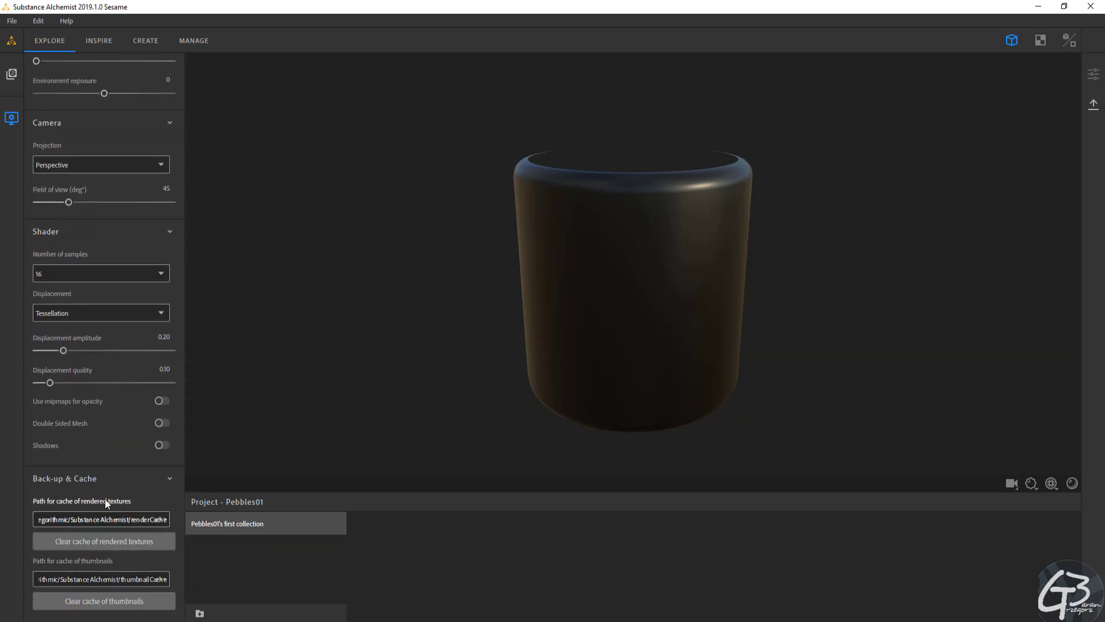
{"action": "scroll", "coordinate": [105, 499], "scroll_direction": "up", "scroll_amount": 10}
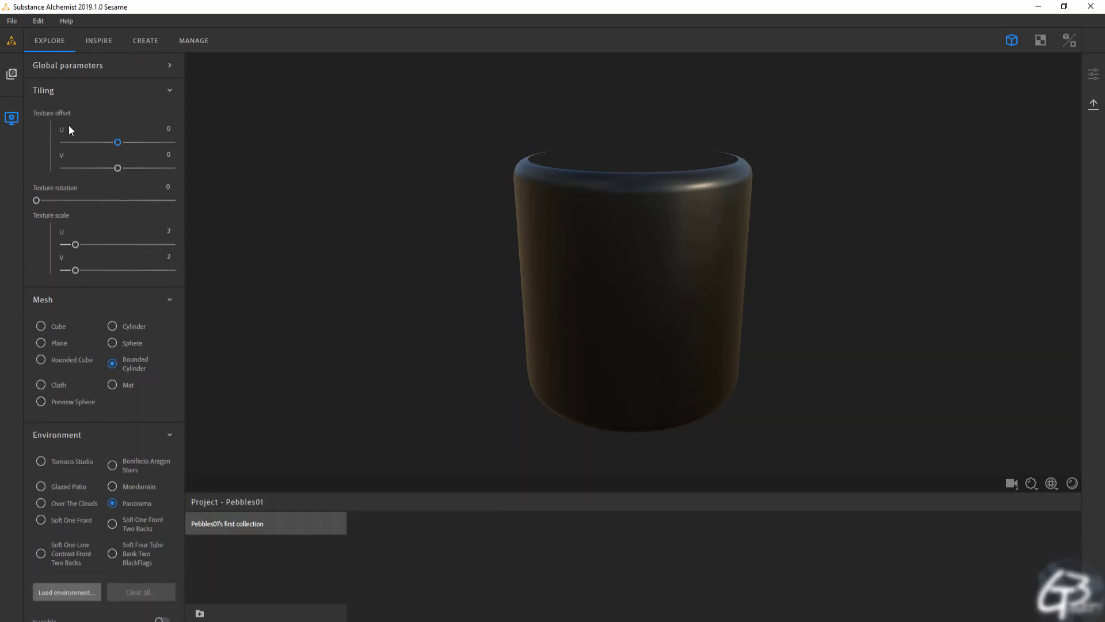
{"action": "left_click", "coordinate": [60, 65]}
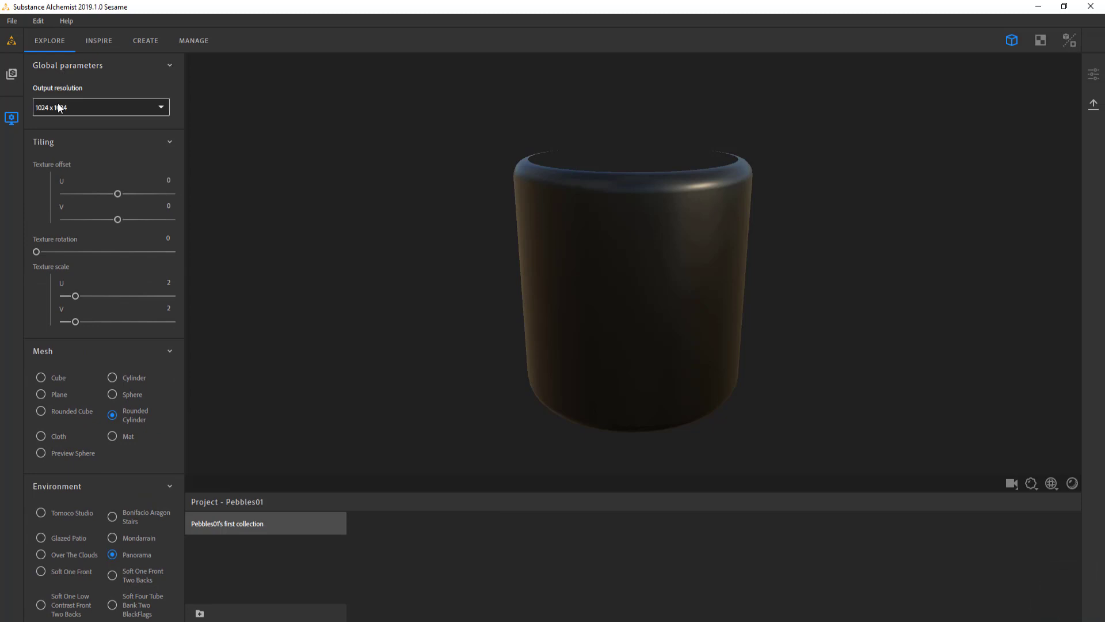
Set the global output resolution to 2048 x 2048
{"action": "left_click", "coordinate": [160, 107]}
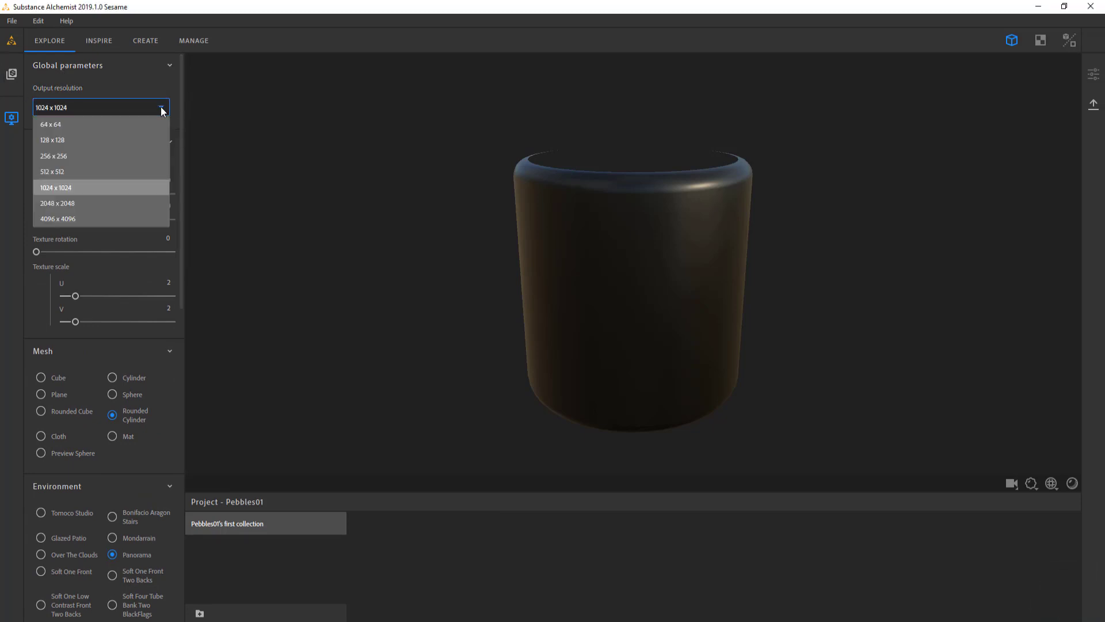
{"action": "left_click", "coordinate": [68, 204]}
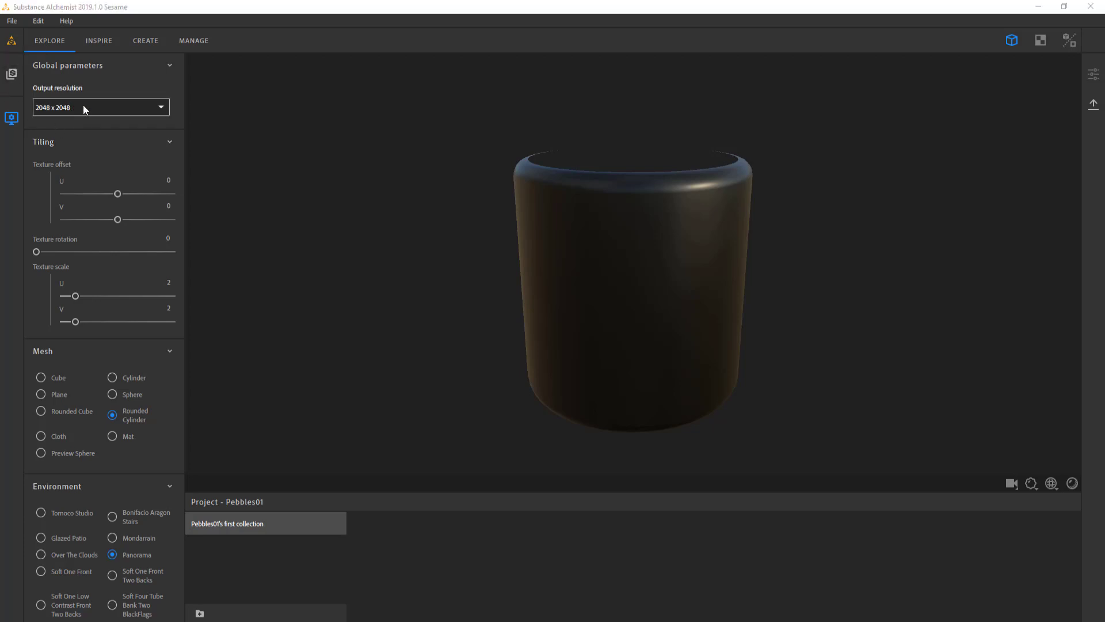
{"action": "left_click", "coordinate": [161, 108]}
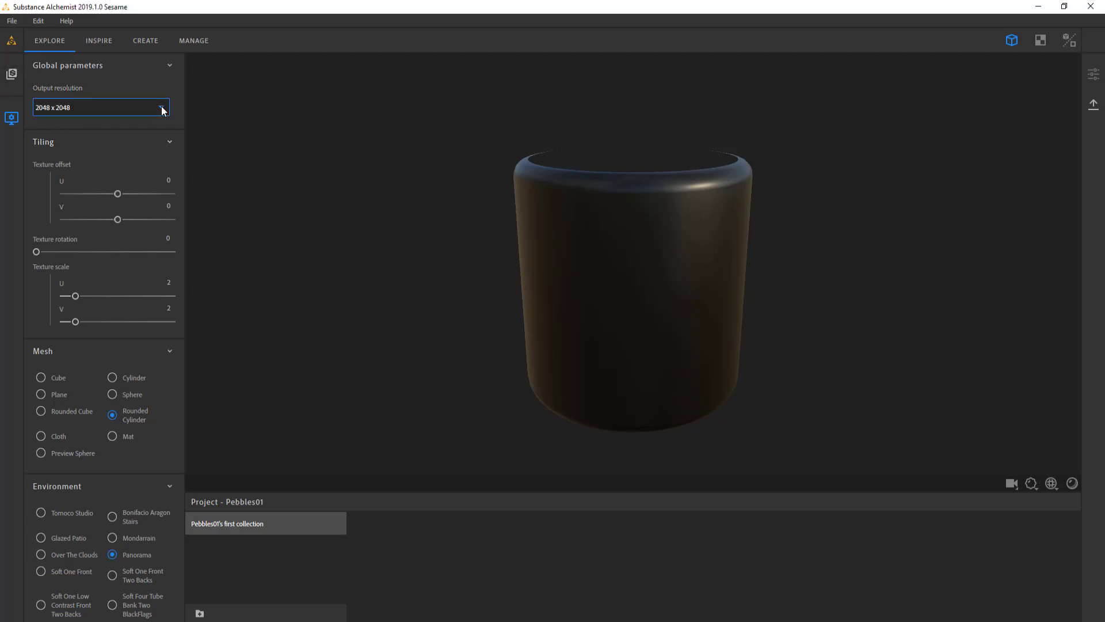
{"action": "left_click", "coordinate": [163, 109]}
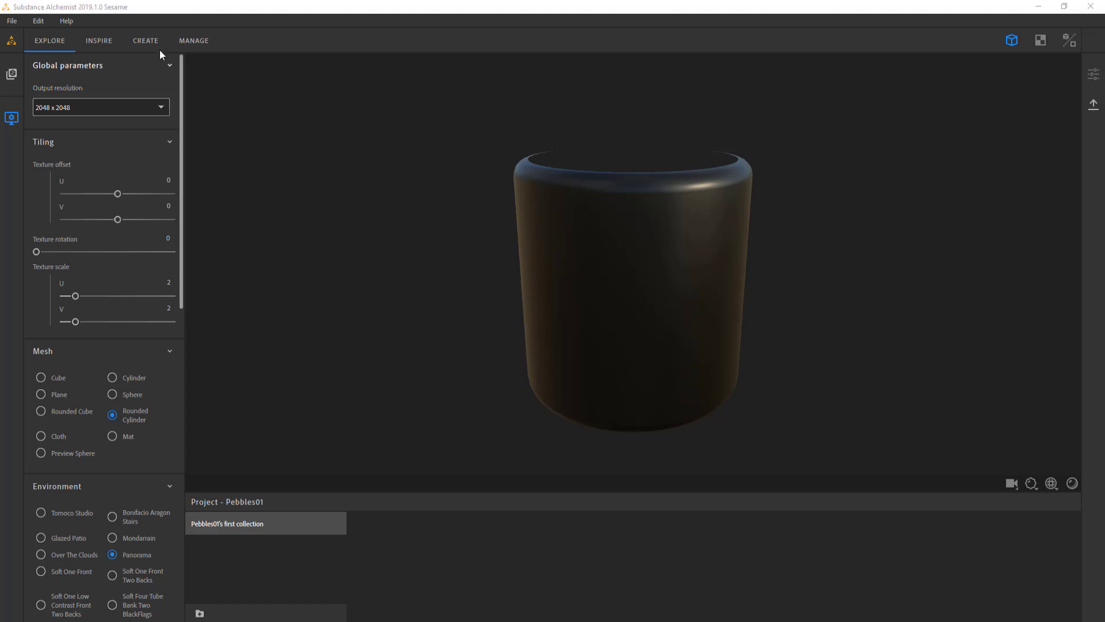
Open the Create workspace and bring up the capture folder as a smaller window that leaves the layer stack uncovered
{"action": "left_click", "coordinate": [144, 40]}
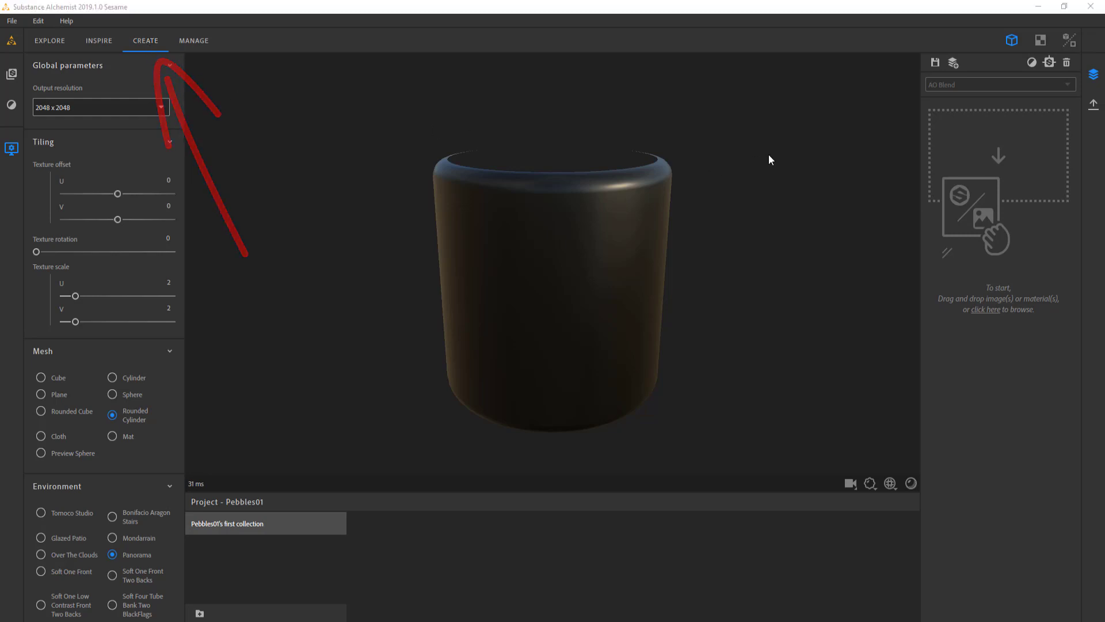
{"action": "key", "text": "alt+Tab"}
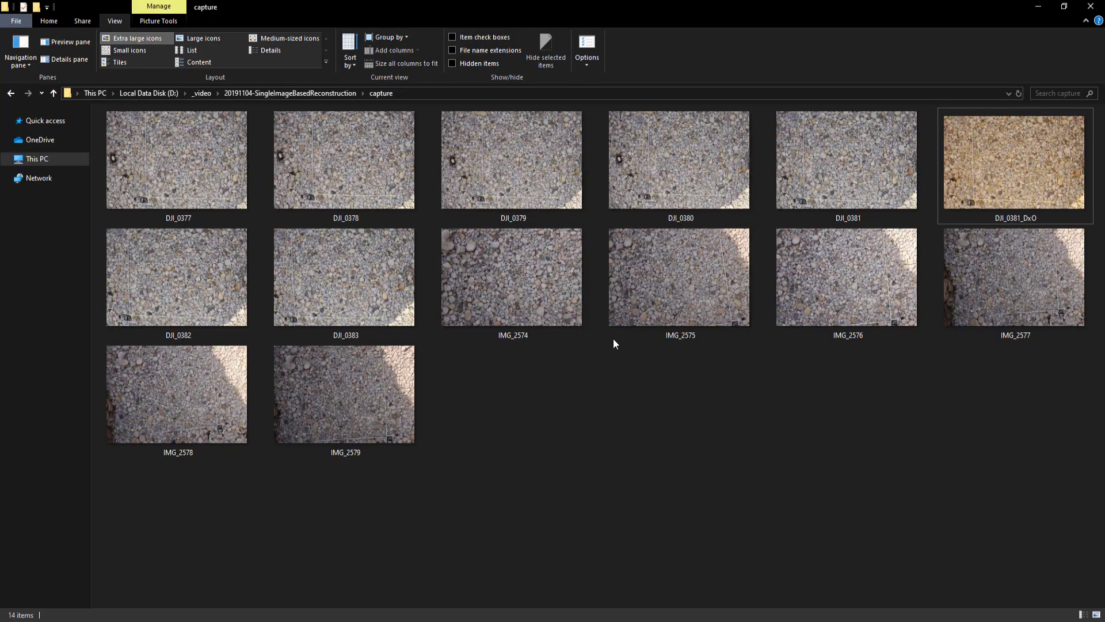
{"action": "double_click", "coordinate": [656, 7]}
{"action": "left_click_drag", "start_coordinate": [596, 50], "coordinate": [522, 94]}
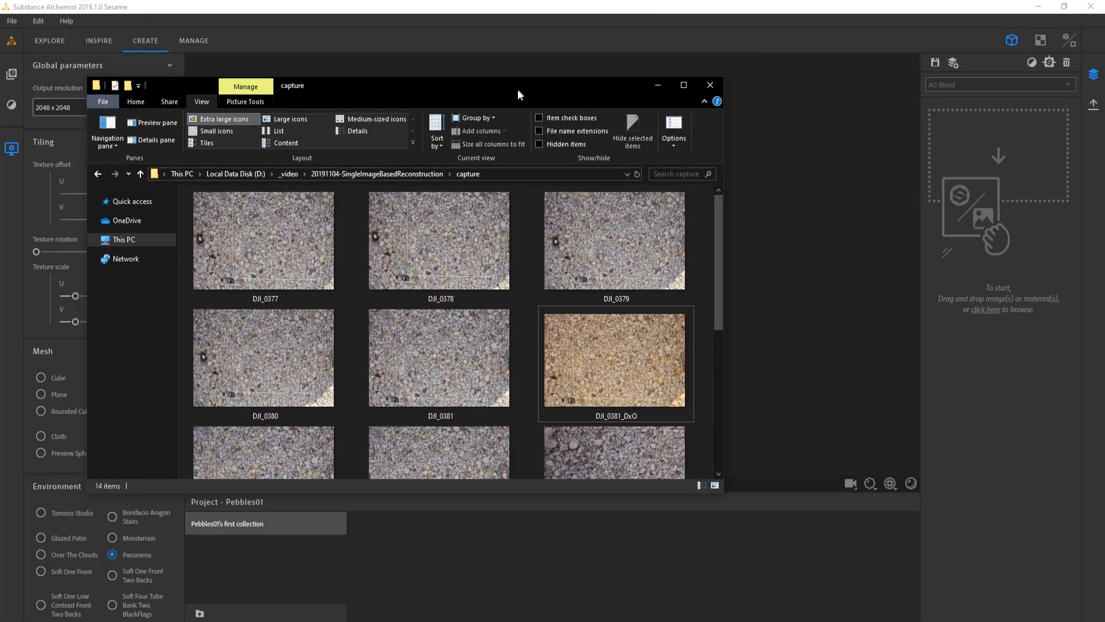
{"action": "left_click_drag", "start_coordinate": [724, 494], "coordinate": [508, 561]}
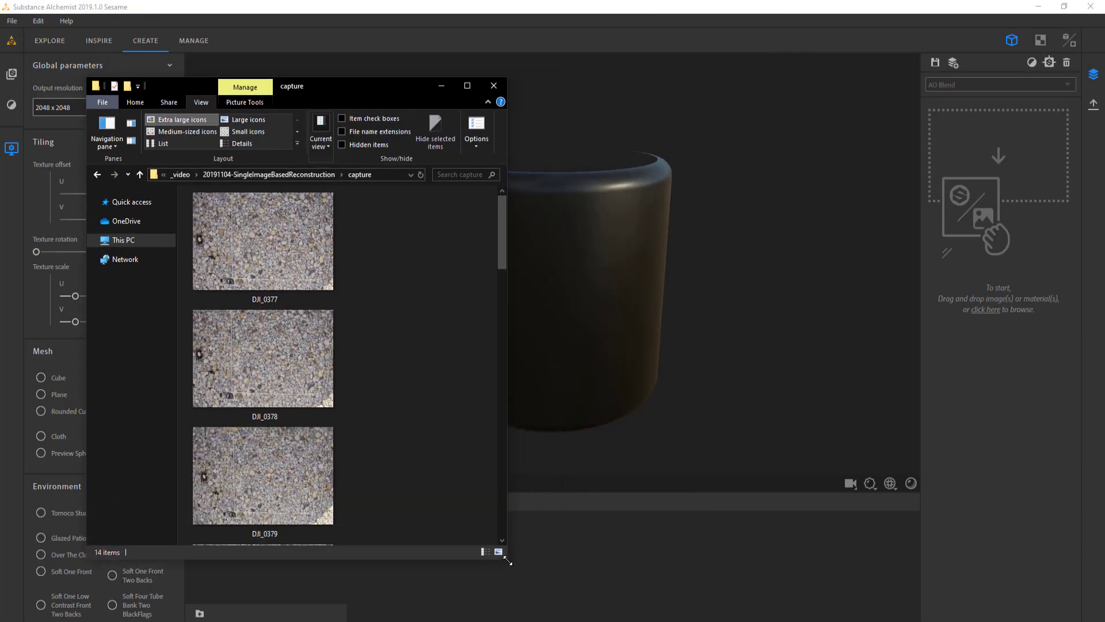
Import the DJI_0381_DxO image into the layer stack using the Use as bitmap template
{"action": "scroll", "coordinate": [426, 340], "scroll_direction": "down", "scroll_amount": 5}
{"action": "left_click", "coordinate": [267, 350]}
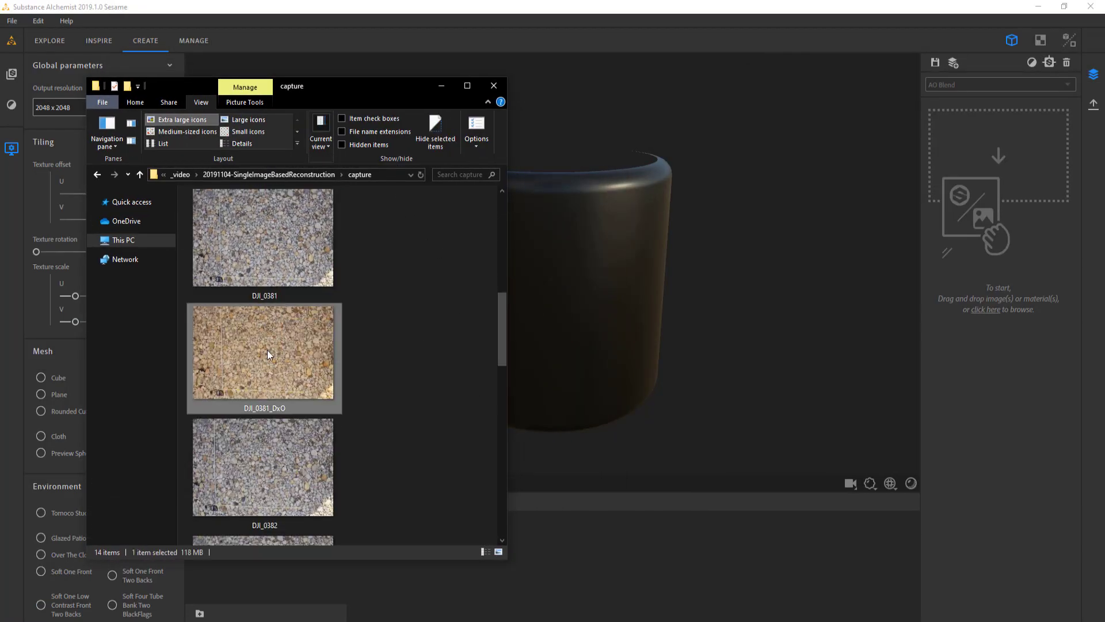
{"action": "left_click_drag", "start_coordinate": [319, 91], "coordinate": [251, 132]}
{"action": "left_click_drag", "start_coordinate": [234, 405], "coordinate": [606, 311]}
{"action": "left_click", "coordinate": [374, 126]}
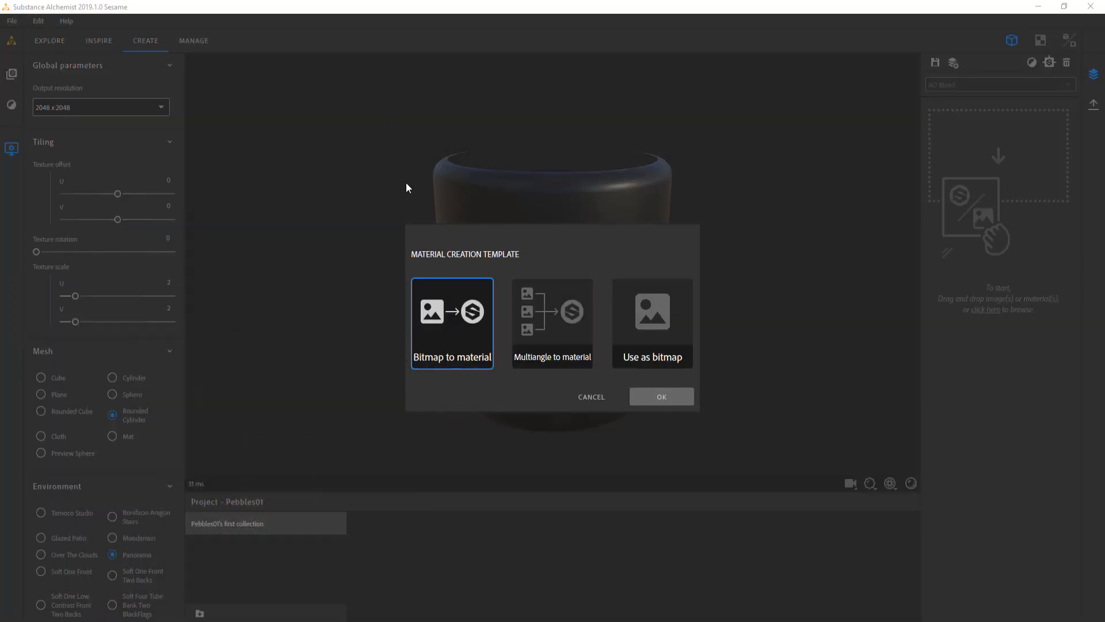
{"action": "left_click", "coordinate": [658, 320]}
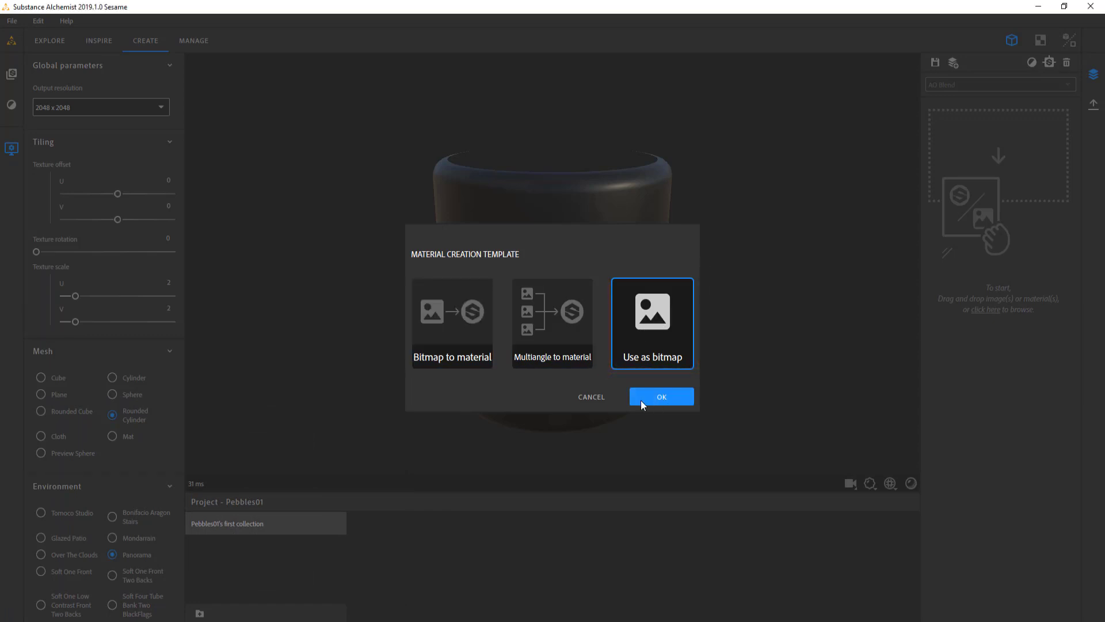
{"action": "left_click", "coordinate": [642, 399]}
Show the 3D and 2D views together and display the scan1 channel of the DJI_0381_DxO.tif layer in the 2D view
{"action": "left_click", "coordinate": [973, 115]}
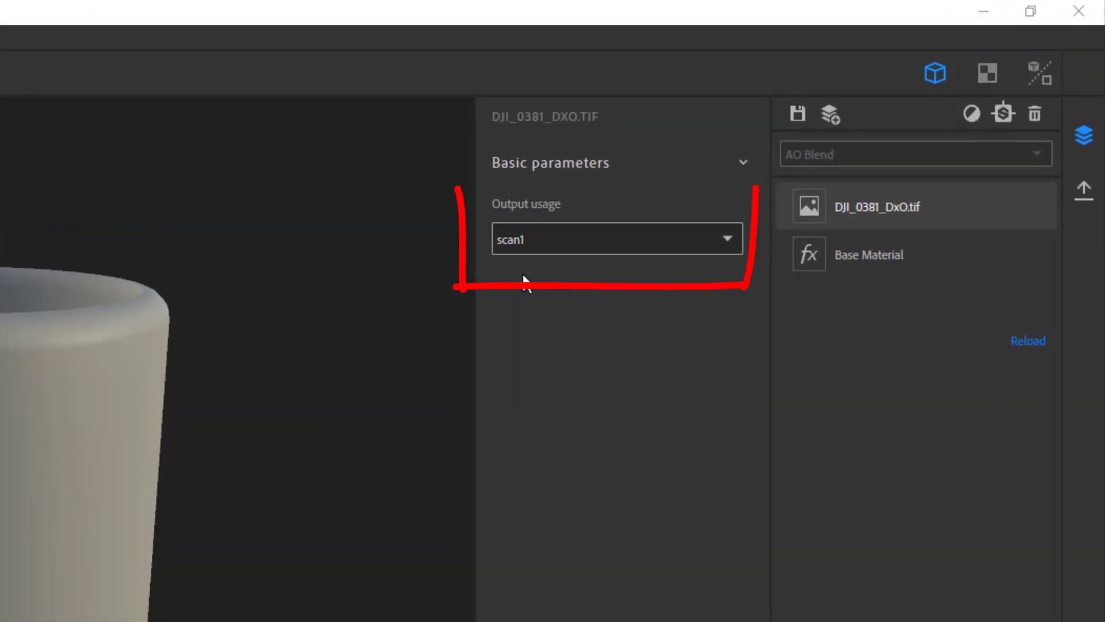
{"action": "left_click", "coordinate": [988, 72]}
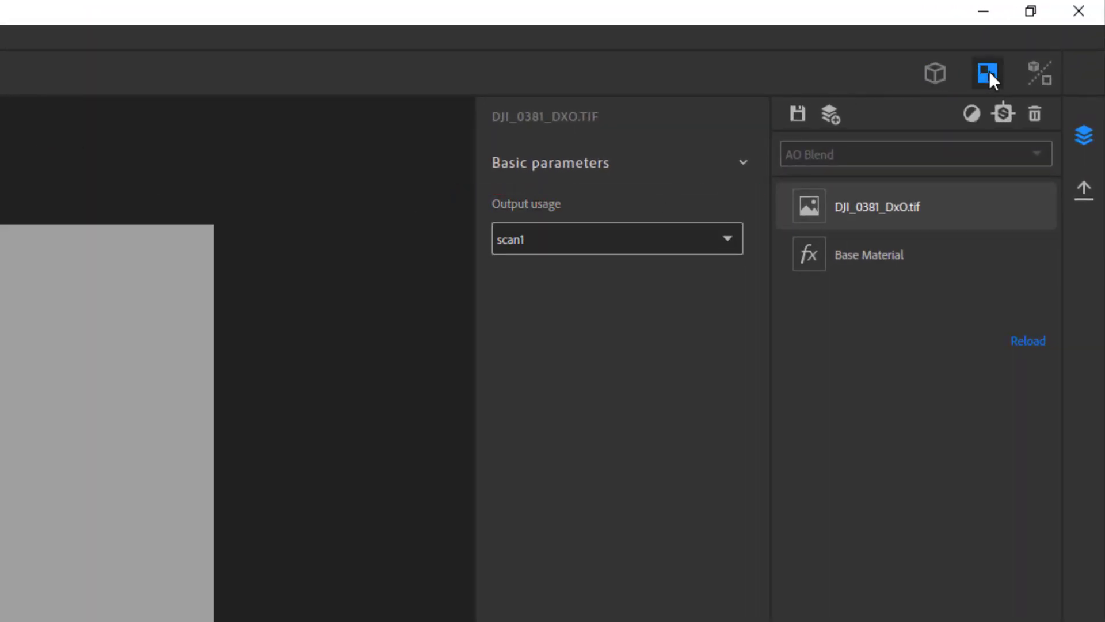
{"action": "left_click", "coordinate": [1039, 70]}
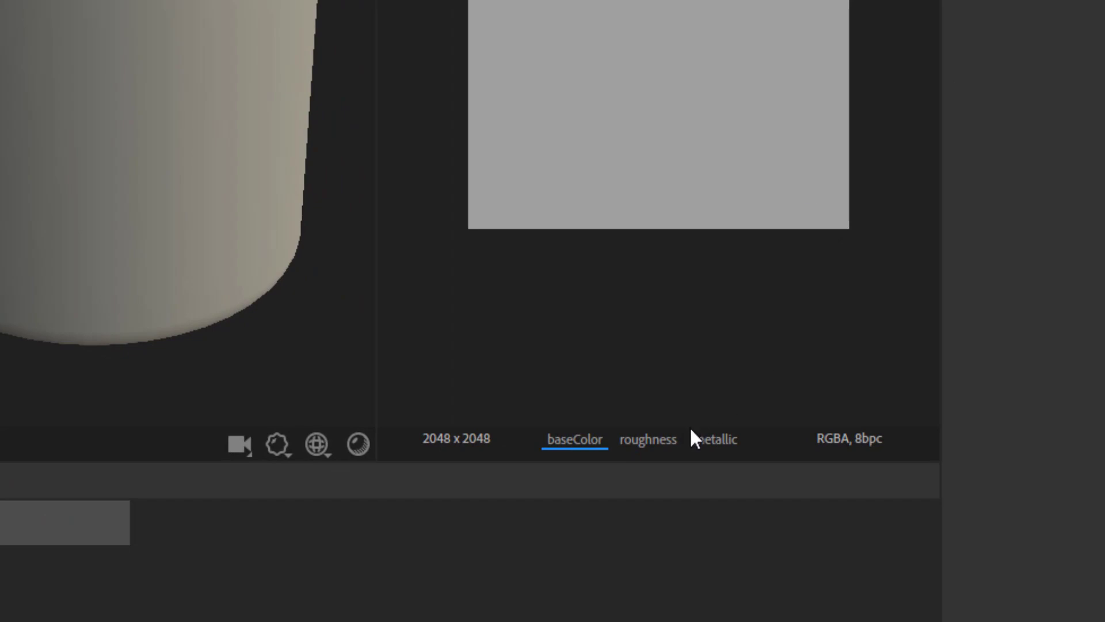
{"action": "left_click_drag", "start_coordinate": [648, 443], "coordinate": [224, 452]}
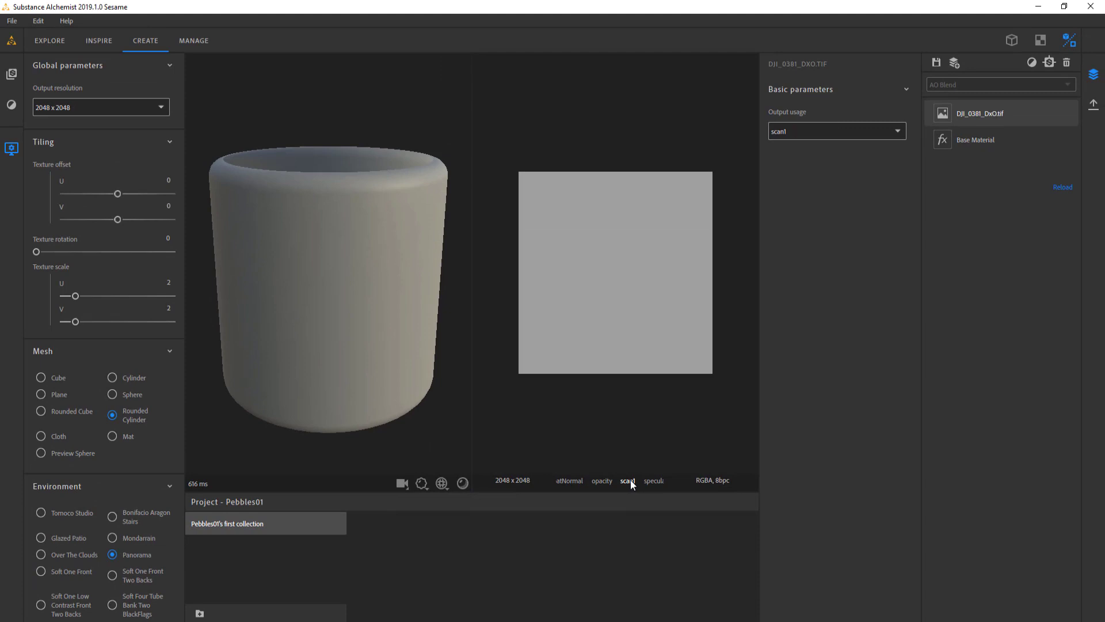
{"action": "left_click", "coordinate": [643, 470]}
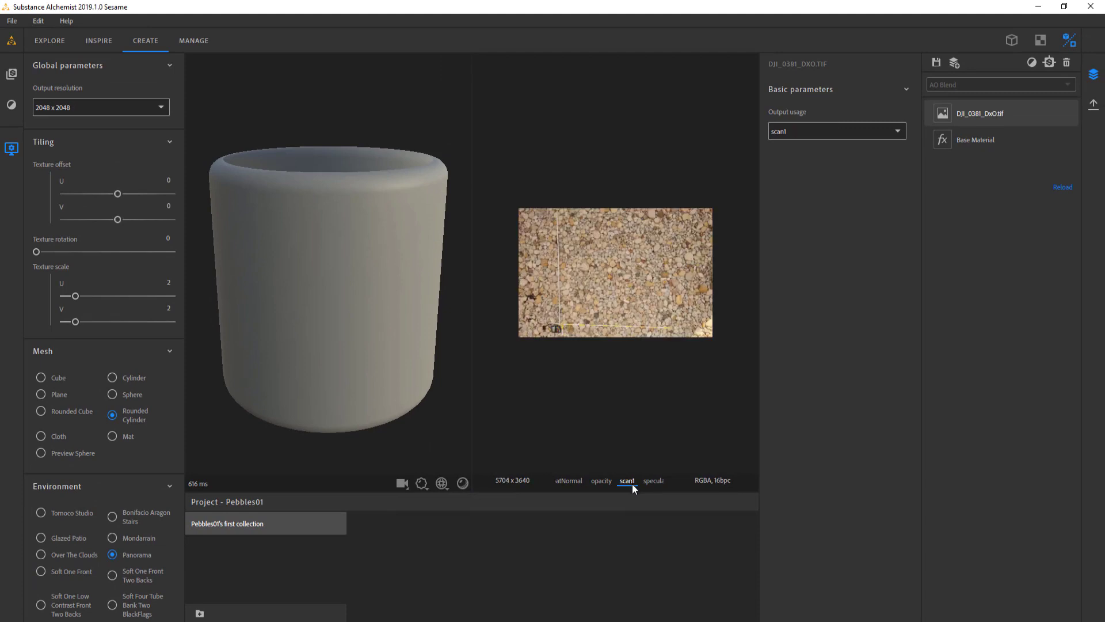
Hide the viewer settings, check the Base Material layer's parameters, and reselect the DJI_0381_DxO.tif layer
{"action": "left_click", "coordinate": [12, 148]}
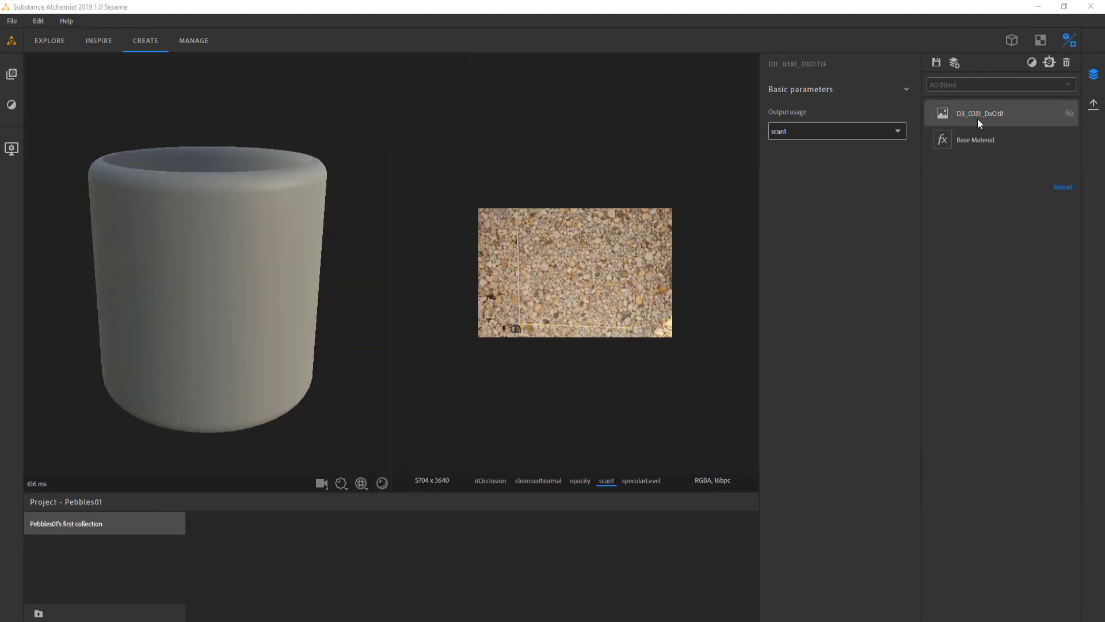
{"action": "left_click", "coordinate": [977, 140]}
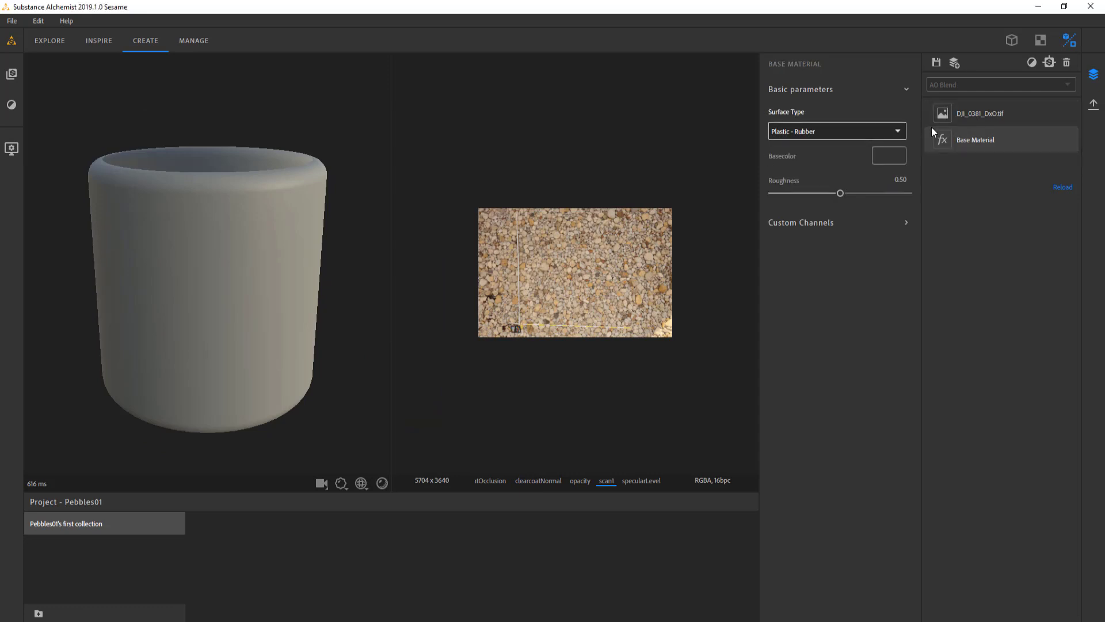
{"action": "left_click", "coordinate": [982, 113]}
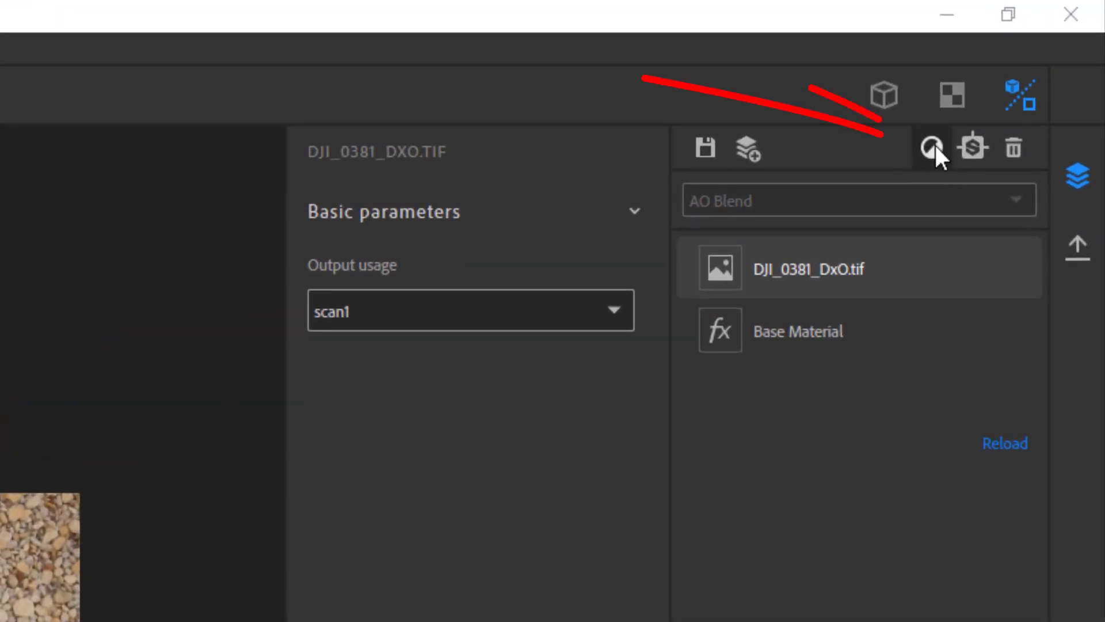
Look through the list of filters that can be added to the layer stack
{"action": "left_click", "coordinate": [933, 147]}
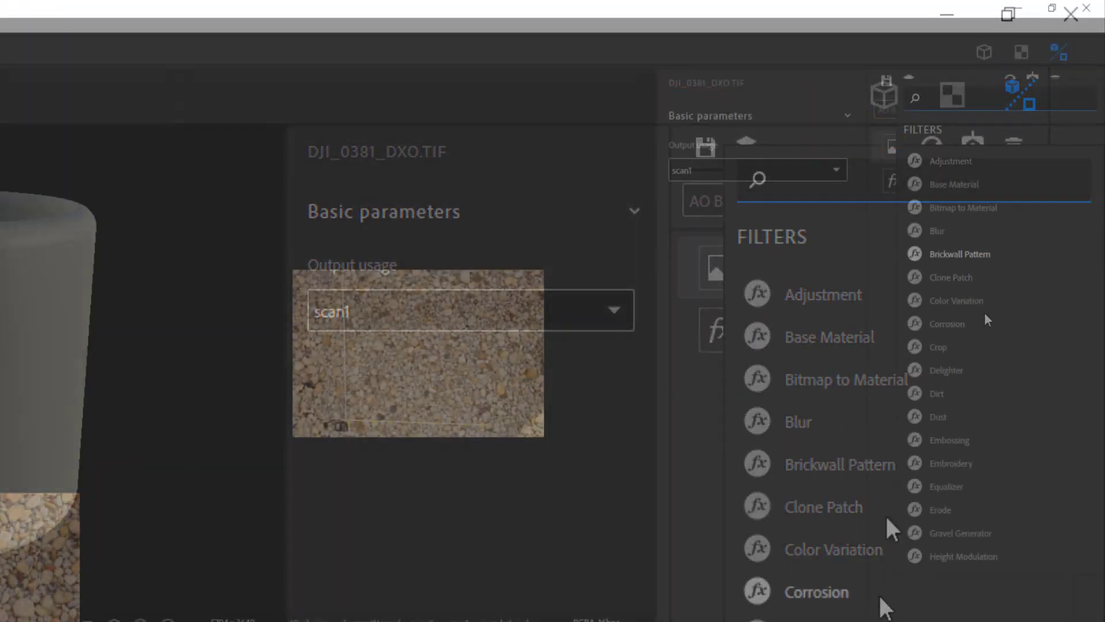
{"action": "scroll", "coordinate": [978, 319], "scroll_direction": "down", "scroll_amount": 10}
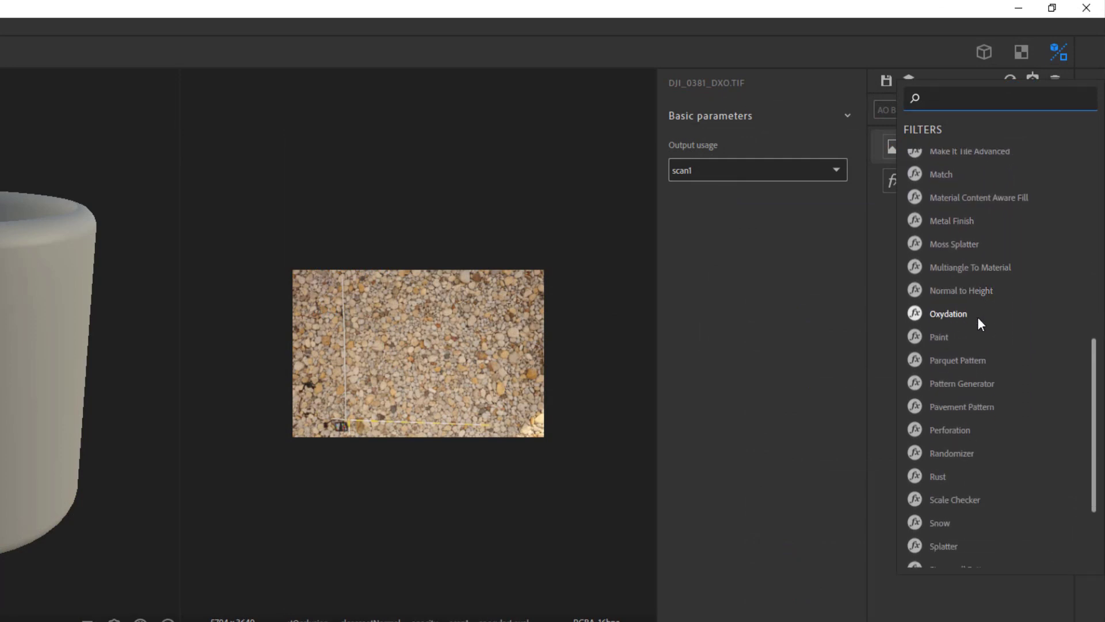
{"action": "scroll", "coordinate": [977, 316], "scroll_direction": "down", "scroll_amount": 3}
{"action": "scroll", "coordinate": [976, 330], "scroll_direction": "up", "scroll_amount": 3}
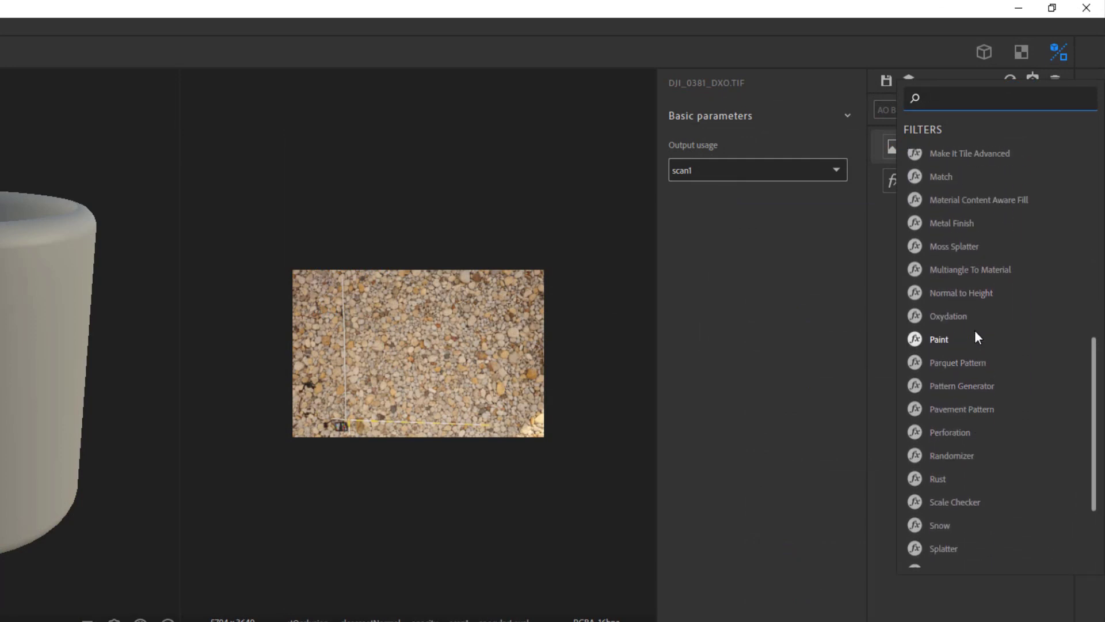
{"action": "scroll", "coordinate": [977, 336], "scroll_direction": "up", "scroll_amount": 10}
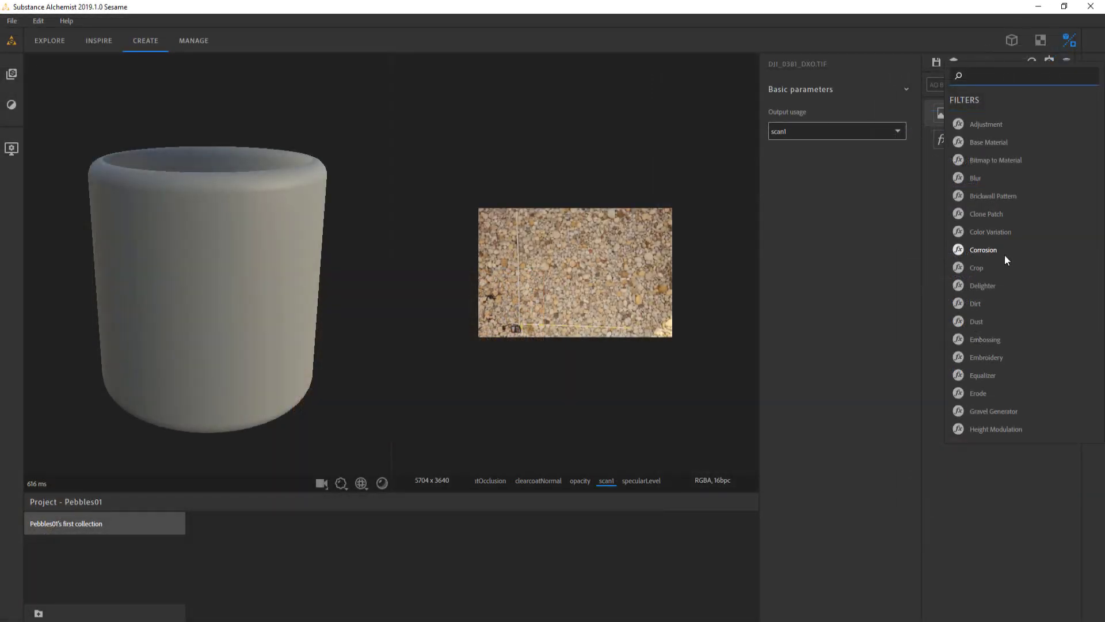
{"action": "left_click", "coordinate": [937, 253]}
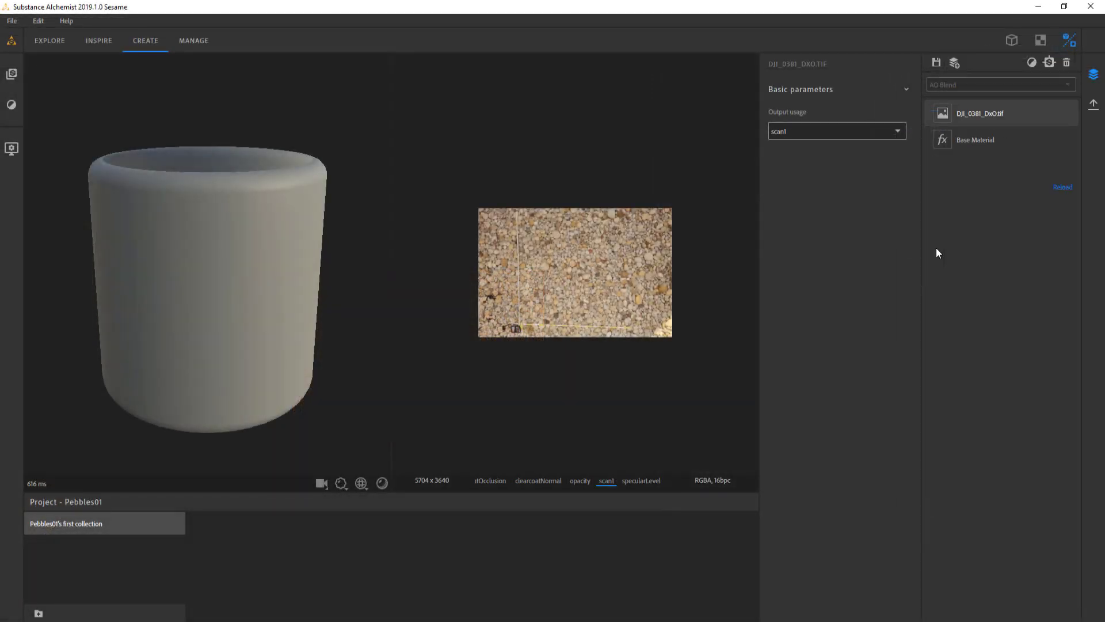
{"action": "right_click", "coordinate": [936, 248]}
{"action": "scroll", "coordinate": [977, 334], "scroll_direction": "down", "scroll_amount": 6}
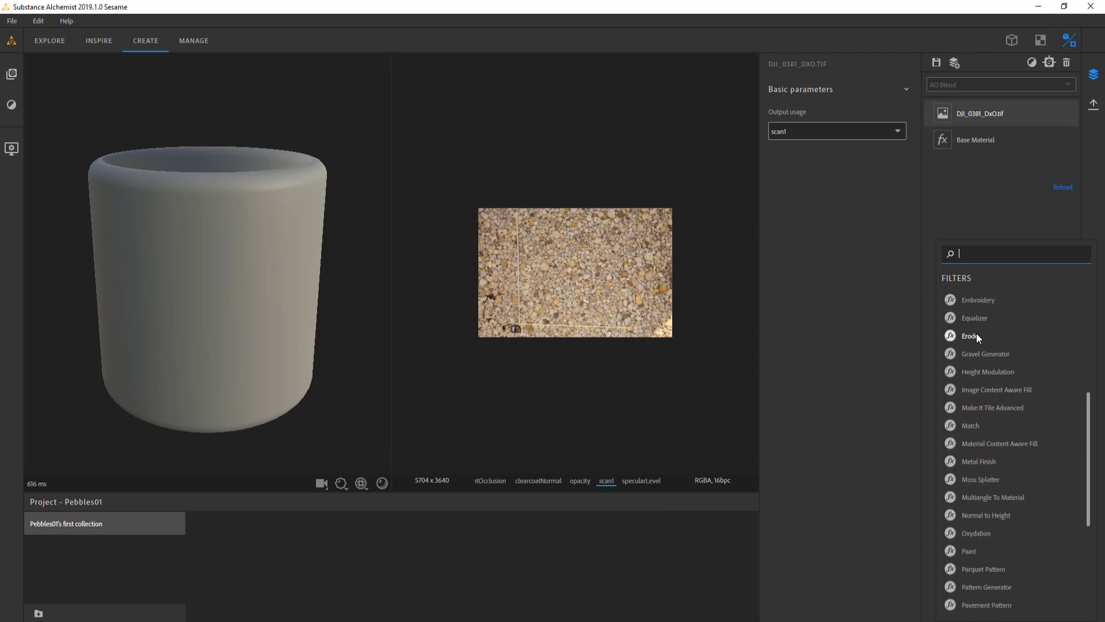
{"action": "scroll", "coordinate": [976, 334], "scroll_direction": "up", "scroll_amount": 7}
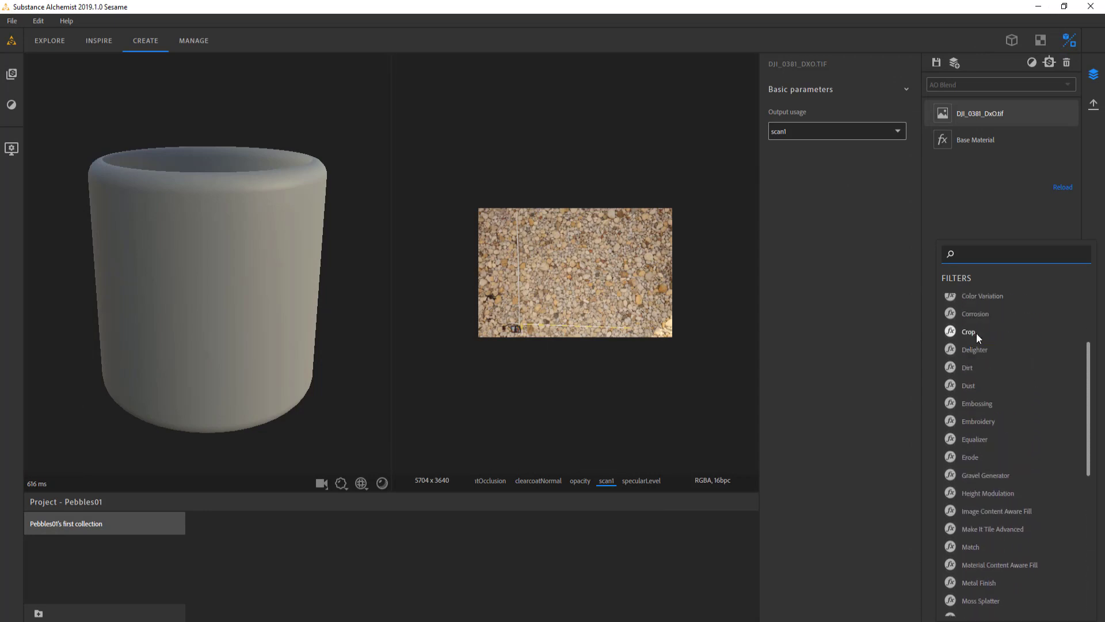
{"action": "scroll", "coordinate": [977, 333], "scroll_direction": "up", "scroll_amount": 5}
{"action": "left_click", "coordinate": [976, 220]}
Add a Crop filter above the DJI_0381_DxO.tif layer
{"action": "right_click", "coordinate": [971, 242]}
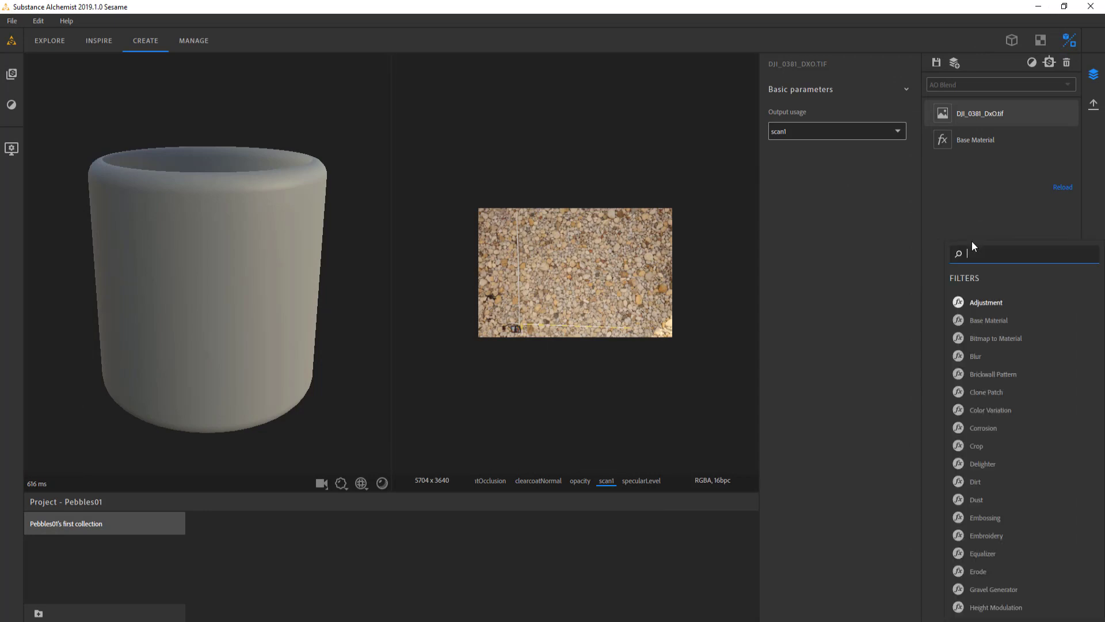
{"action": "type", "text": "crop"}
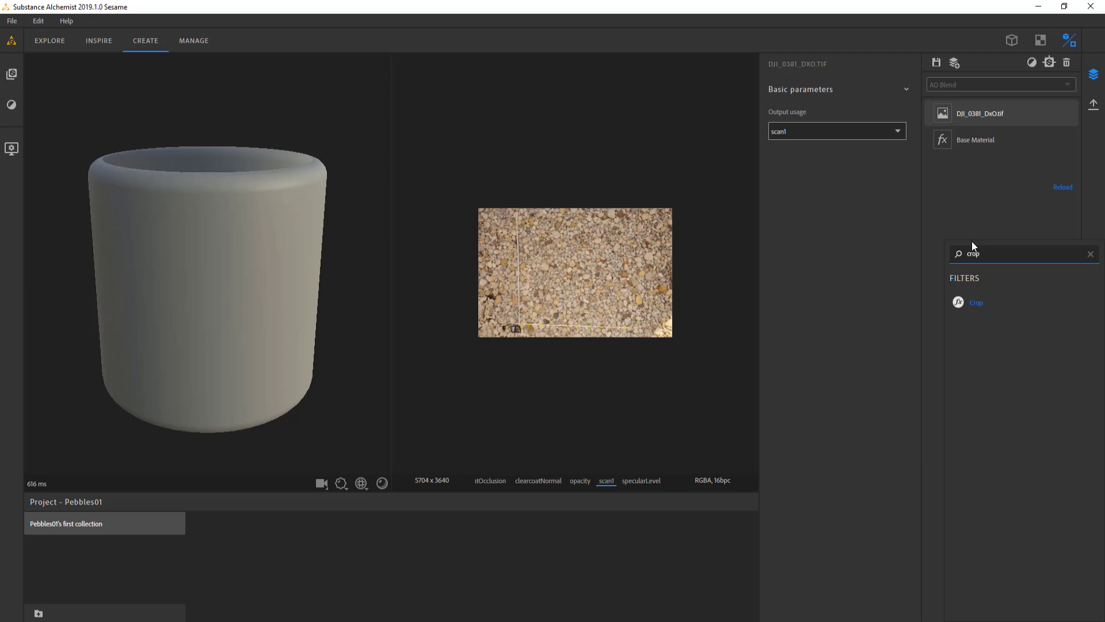
{"action": "left_click", "coordinate": [972, 303]}
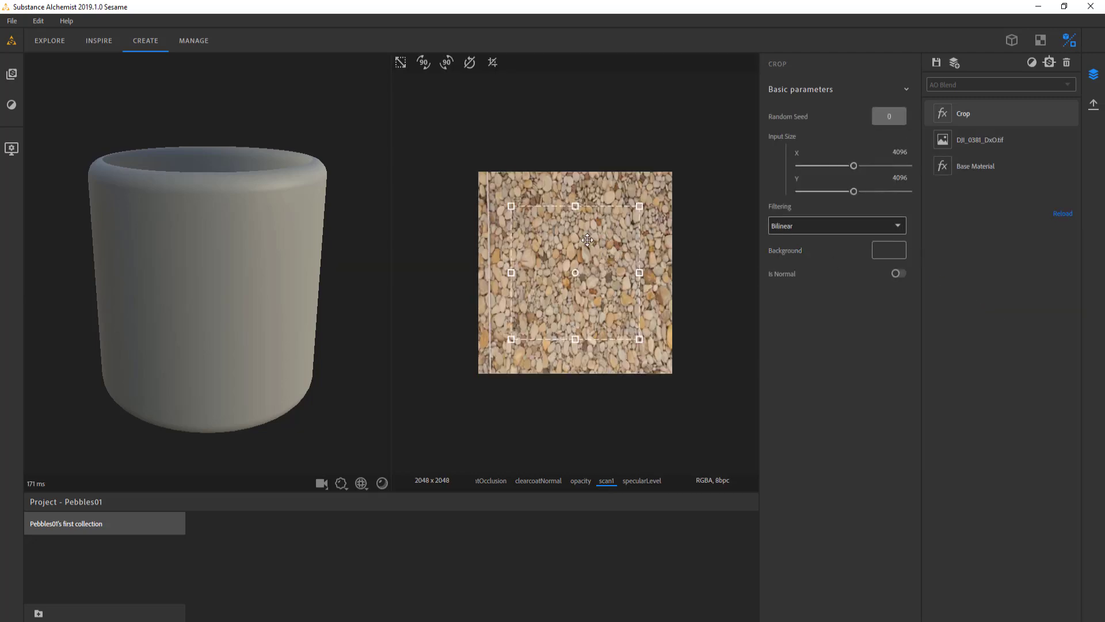
{"action": "scroll", "coordinate": [588, 239], "scroll_direction": "down", "scroll_amount": 2}
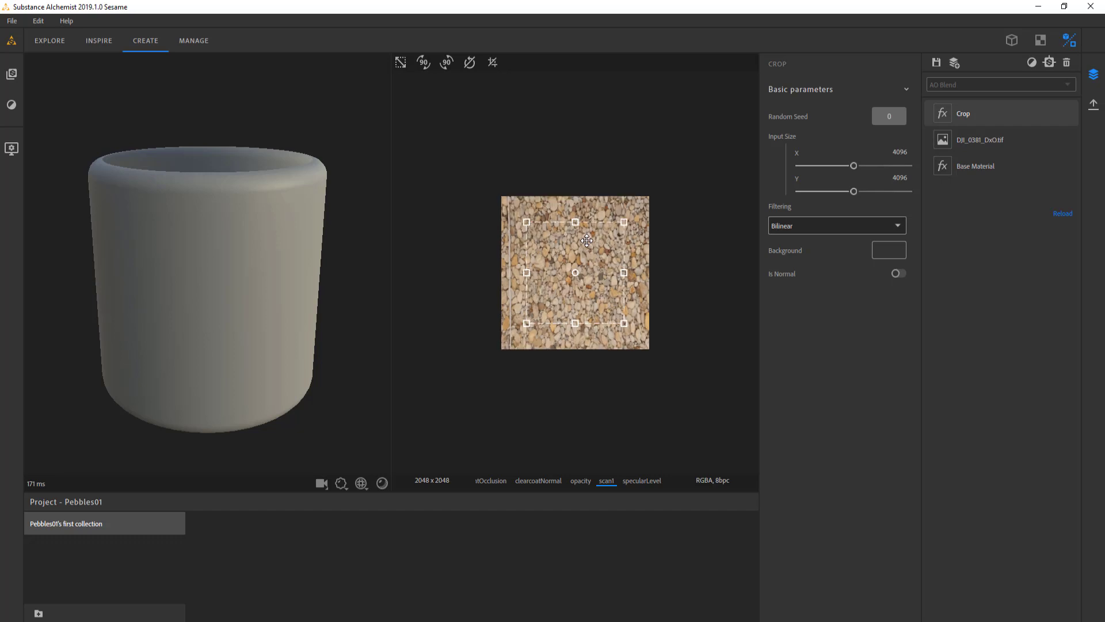
Add a Bitmap to Material filter above the Crop layer
{"action": "left_click", "coordinate": [1032, 64]}
{"action": "type", "text": "bi"}
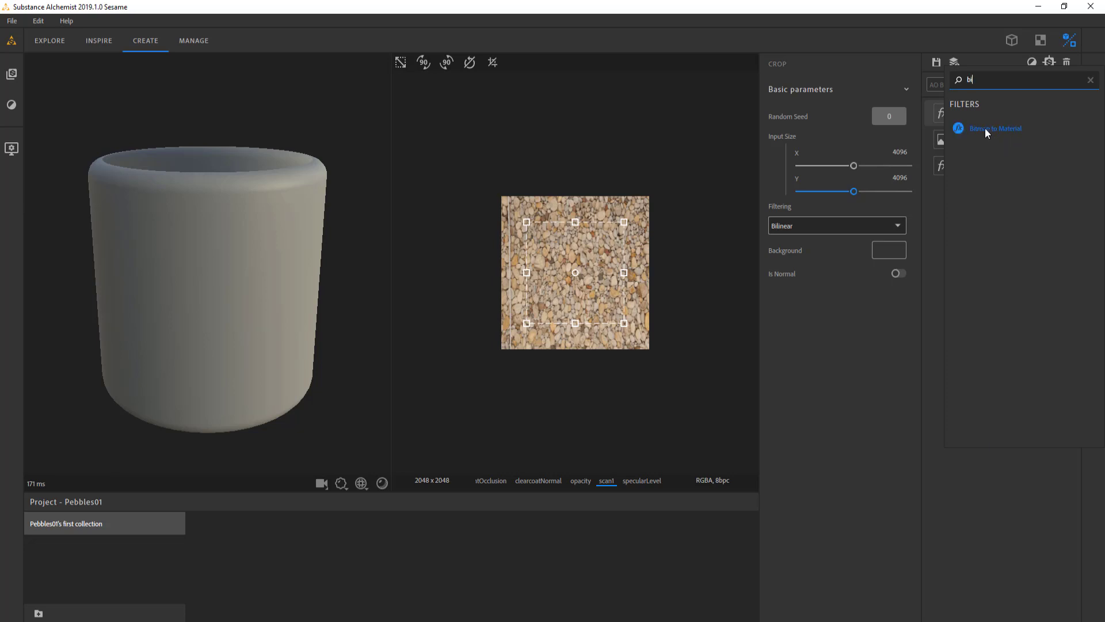
{"action": "left_click", "coordinate": [985, 128]}
Switch the preview mesh to Sphere, hide the viewer settings, and inspect the pebble material up close
{"action": "left_click_drag", "start_coordinate": [281, 306], "coordinate": [218, 292]}
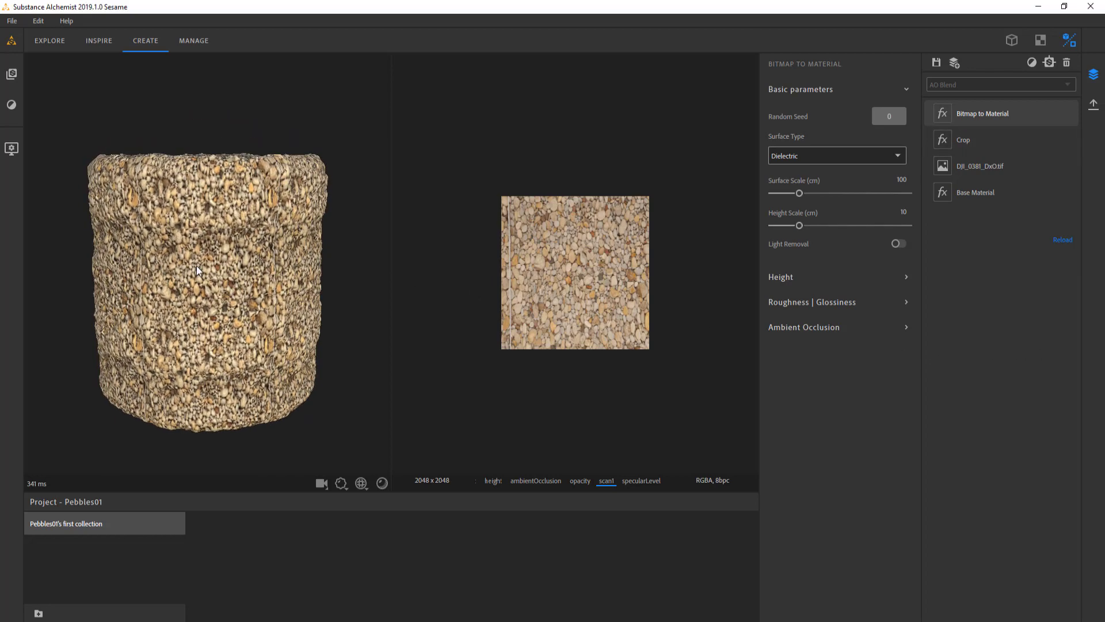
{"action": "left_click", "coordinate": [12, 149]}
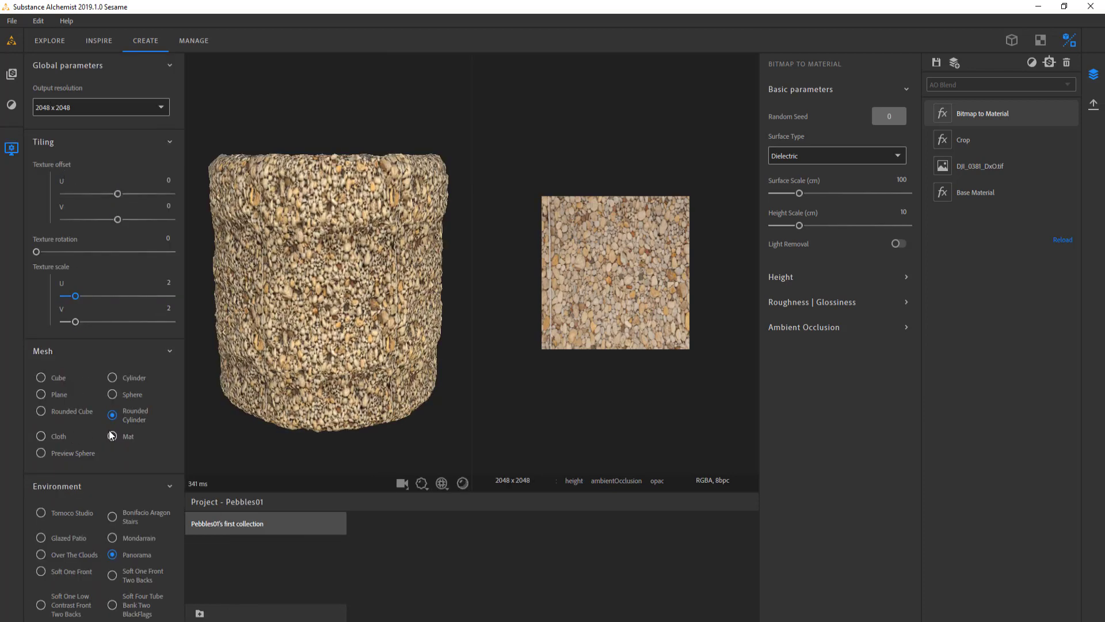
{"action": "left_click", "coordinate": [113, 394]}
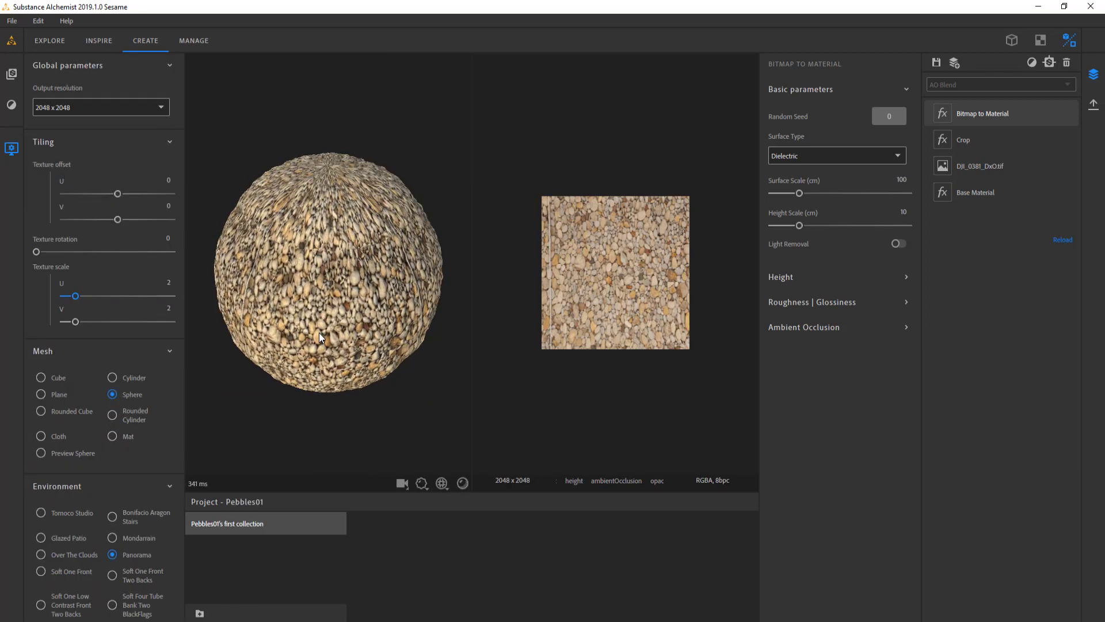
{"action": "left_click", "coordinate": [12, 149]}
{"action": "scroll", "coordinate": [247, 264], "scroll_direction": "up", "scroll_amount": 3}
{"action": "mouse_move", "coordinate": [247, 265]}
{"action": "left_mouse_down"}
{"action": "mouse_move", "coordinate": [295, 236]}
{"action": "mouse_move", "coordinate": [316, 271]}
{"action": "mouse_move", "coordinate": [284, 216]}
{"action": "mouse_move", "coordinate": [242, 279]}
{"action": "left_mouse_up"}
Select the Crop layer and adjust the size and position of its crop frame over the pebble photo
{"action": "left_click", "coordinate": [966, 140]}
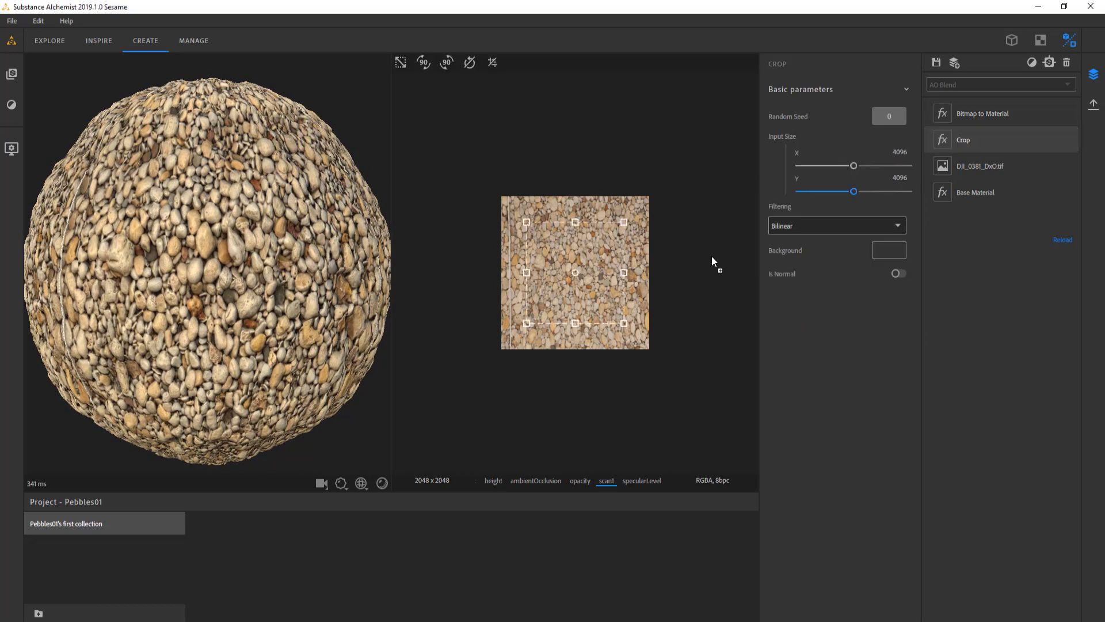
{"action": "scroll", "coordinate": [590, 249], "scroll_direction": "down", "scroll_amount": 1}
{"action": "scroll", "coordinate": [604, 240], "scroll_direction": "up", "scroll_amount": 1}
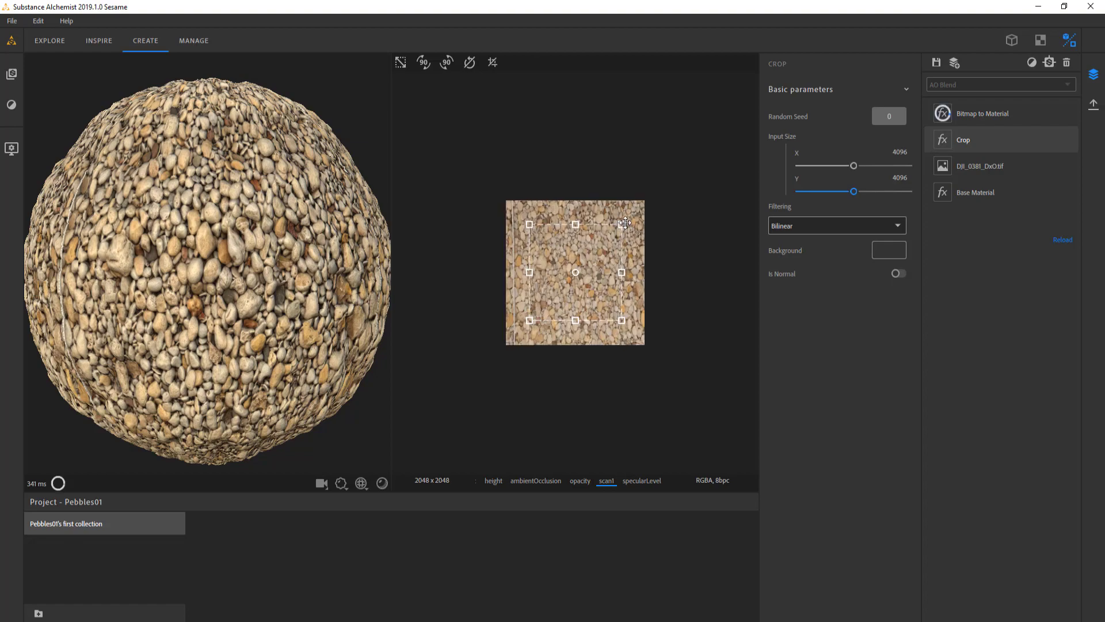
{"action": "left_click_drag", "start_coordinate": [625, 222], "coordinate": [670, 186]}
{"action": "left_click_drag", "start_coordinate": [612, 240], "coordinate": [605, 254]}
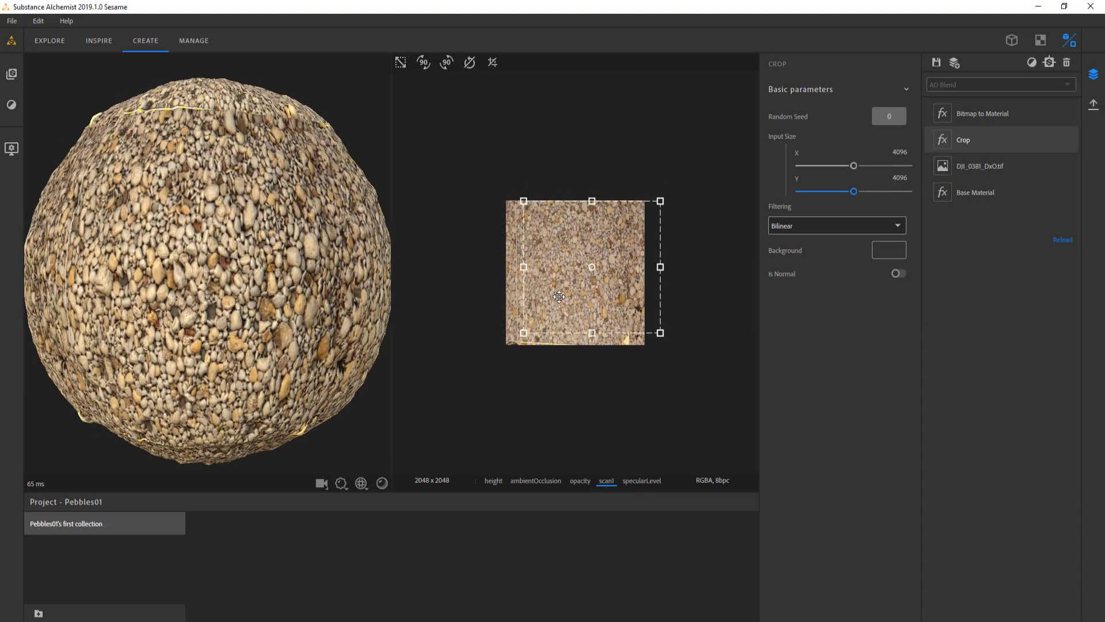
{"action": "mouse_move", "coordinate": [659, 202]}
{"action": "left_mouse_down"}
{"action": "mouse_move", "coordinate": [714, 166]}
{"action": "mouse_move", "coordinate": [716, 150]}
{"action": "mouse_move", "coordinate": [674, 195]}
{"action": "left_mouse_up"}
{"action": "left_click_drag", "start_coordinate": [545, 306], "coordinate": [577, 285]}
{"action": "left_click_drag", "start_coordinate": [681, 185], "coordinate": [659, 203]}
{"action": "left_click_drag", "start_coordinate": [620, 240], "coordinate": [610, 249]}
Check the baseColor channel, return to the scan channel, and reposition and resize the crop frame
{"action": "left_click_drag", "start_coordinate": [594, 489], "coordinate": [493, 484]}
{"action": "left_click", "coordinate": [492, 481]}
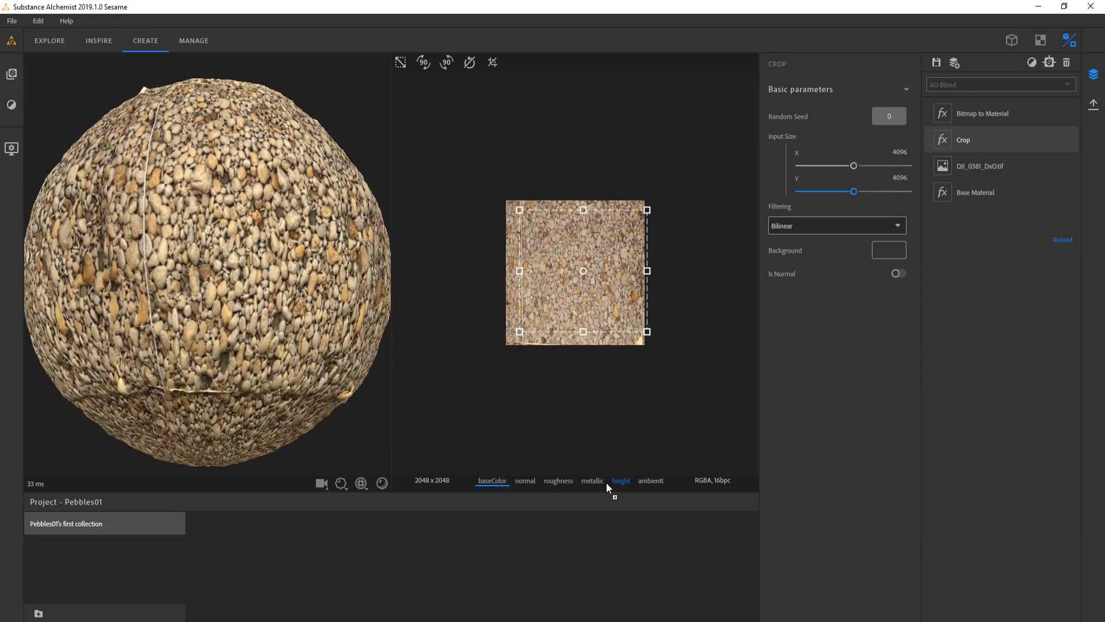
{"action": "scroll", "coordinate": [616, 485], "scroll_direction": "down", "scroll_amount": 2}
{"action": "left_click", "coordinate": [628, 482]}
{"action": "left_click_drag", "start_coordinate": [571, 300], "coordinate": [590, 294]}
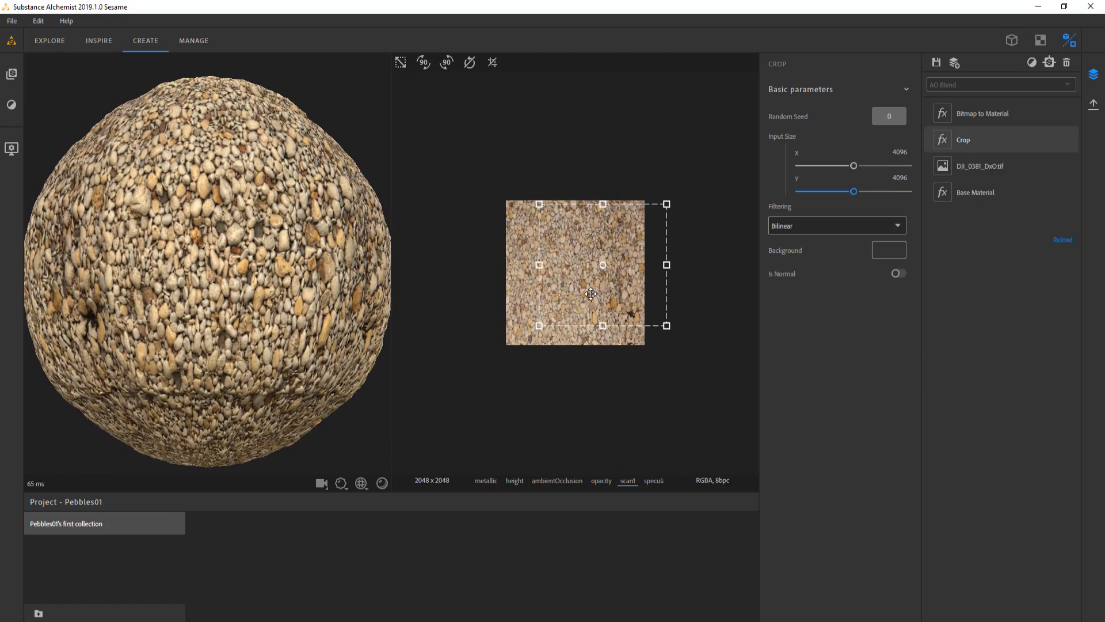
{"action": "left_click_drag", "start_coordinate": [668, 202], "coordinate": [652, 198]}
{"action": "left_click_drag", "start_coordinate": [624, 237], "coordinate": [616, 277]}
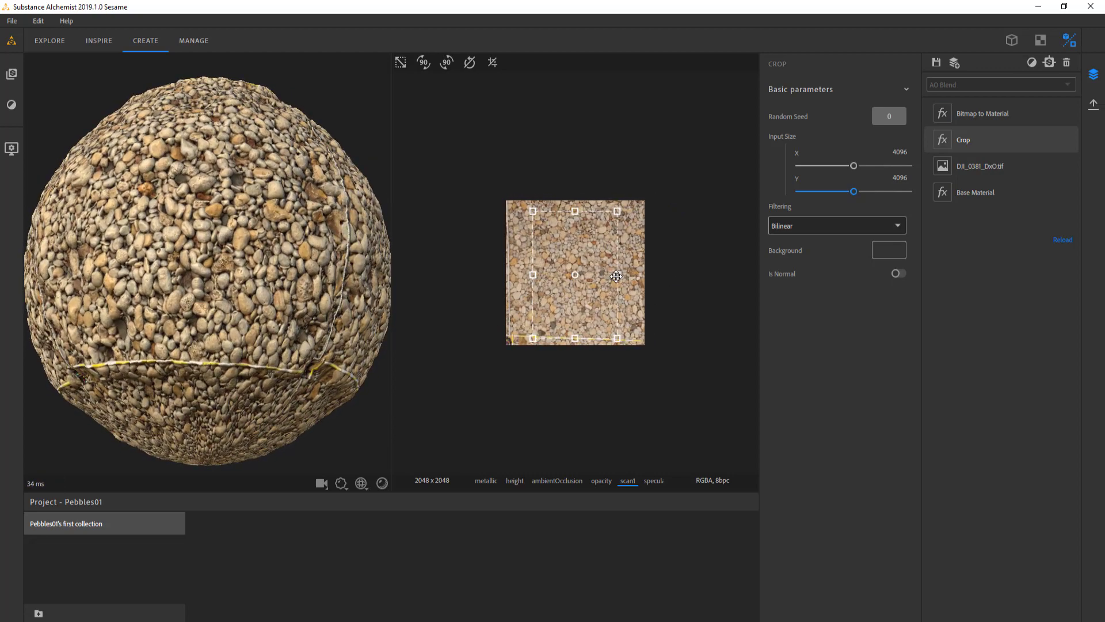
Check the dimensions of DJI_0381_DxO in the capture folder and set the Crop input size to X 5740 and Y 3640
{"action": "left_click", "coordinate": [377, 620]}
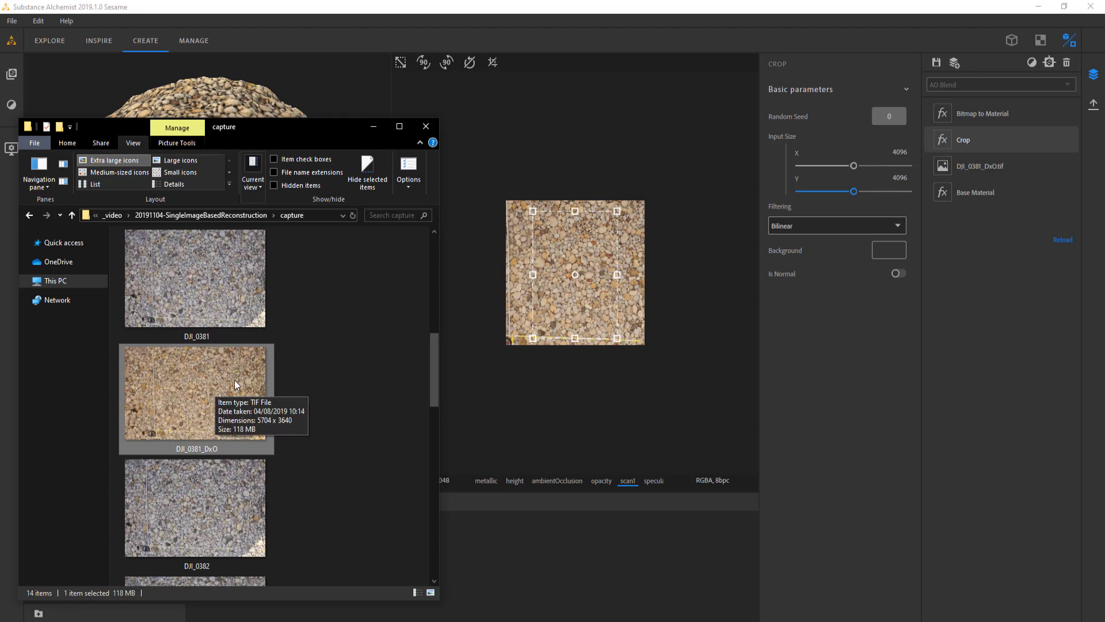
{"action": "left_click", "coordinate": [900, 152]}
{"action": "type", "text": "5740"}
{"action": "key", "text": "Return"}
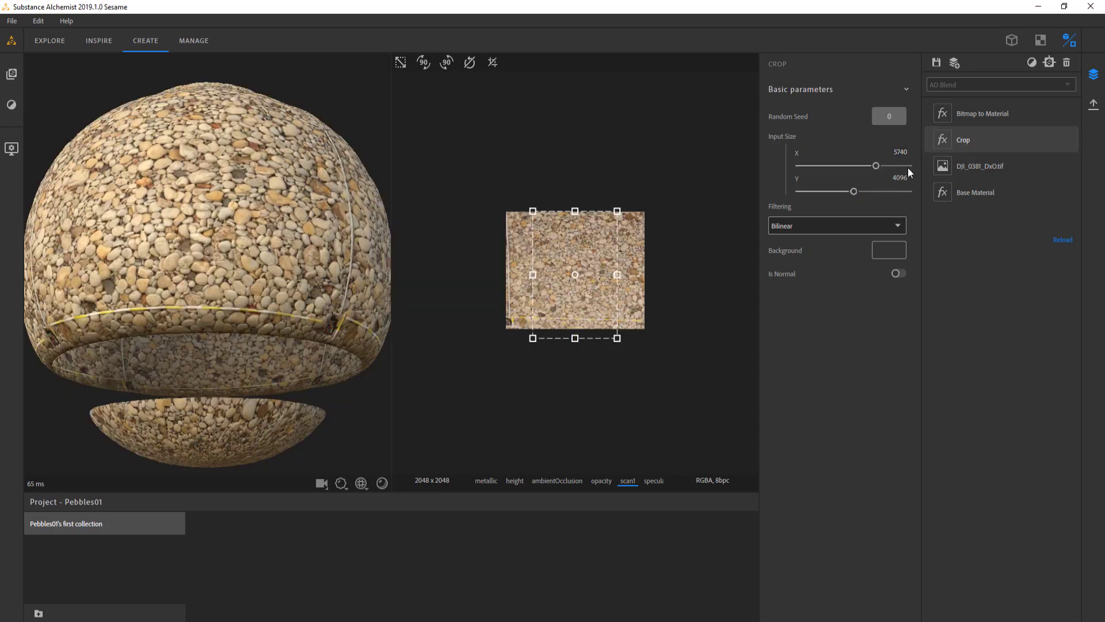
{"action": "left_click", "coordinate": [377, 620]}
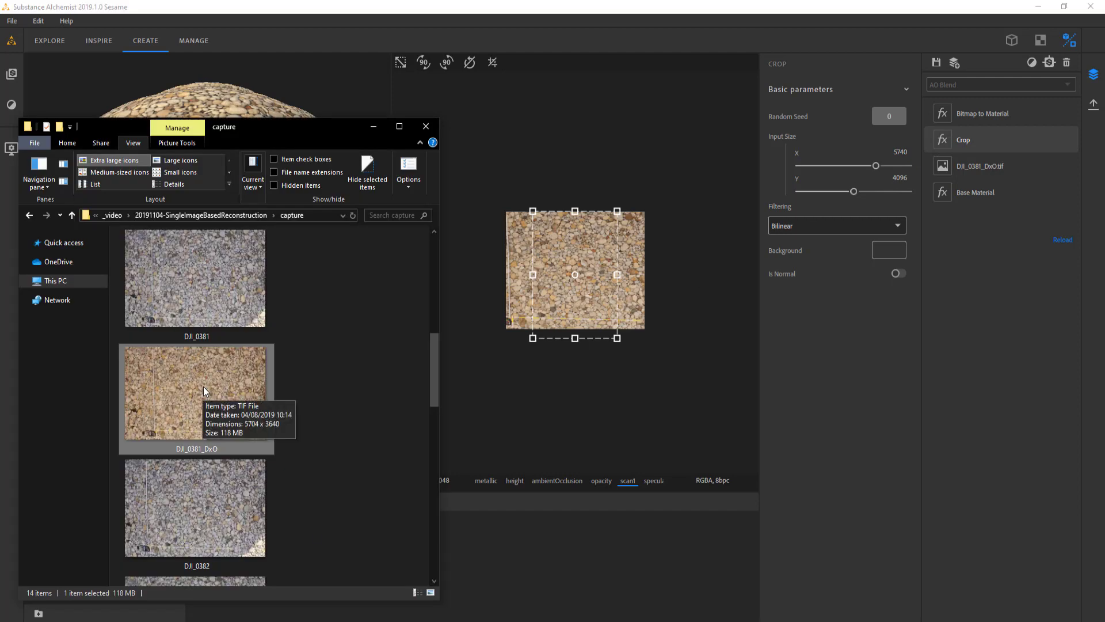
{"action": "left_click", "coordinate": [900, 178]}
{"action": "type", "text": "3040"}
{"action": "key", "text": "Return"}
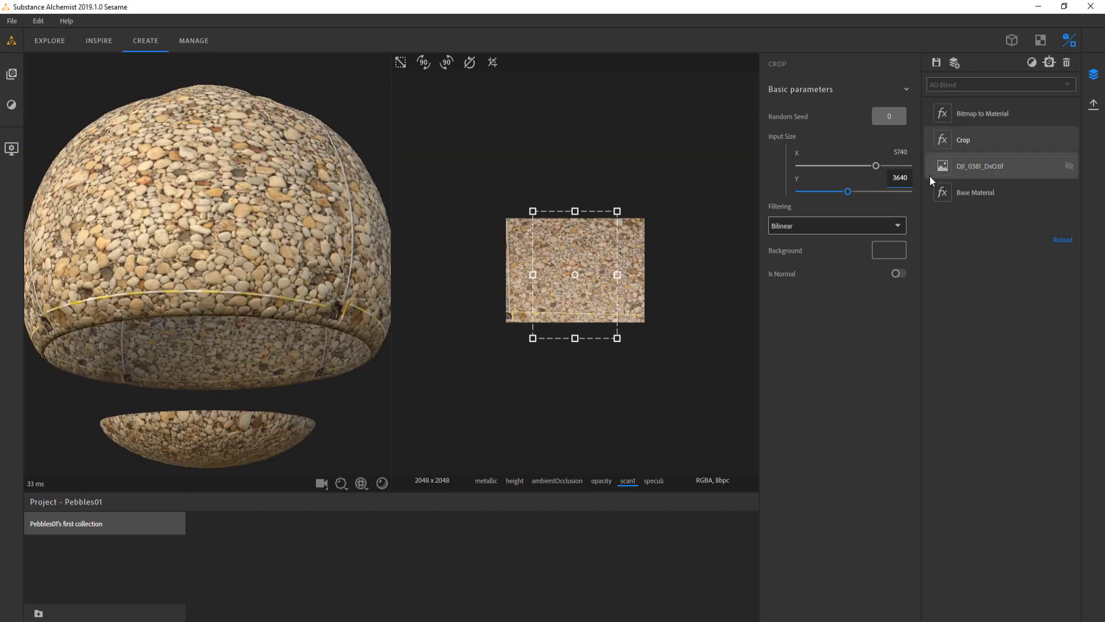
Shrink and move the crop frame to a clean central pebble area, keeping the measuring tapes out of the texture
{"action": "left_click_drag", "start_coordinate": [587, 294], "coordinate": [579, 281]}
{"action": "left_click_drag", "start_coordinate": [610, 198], "coordinate": [611, 234]}
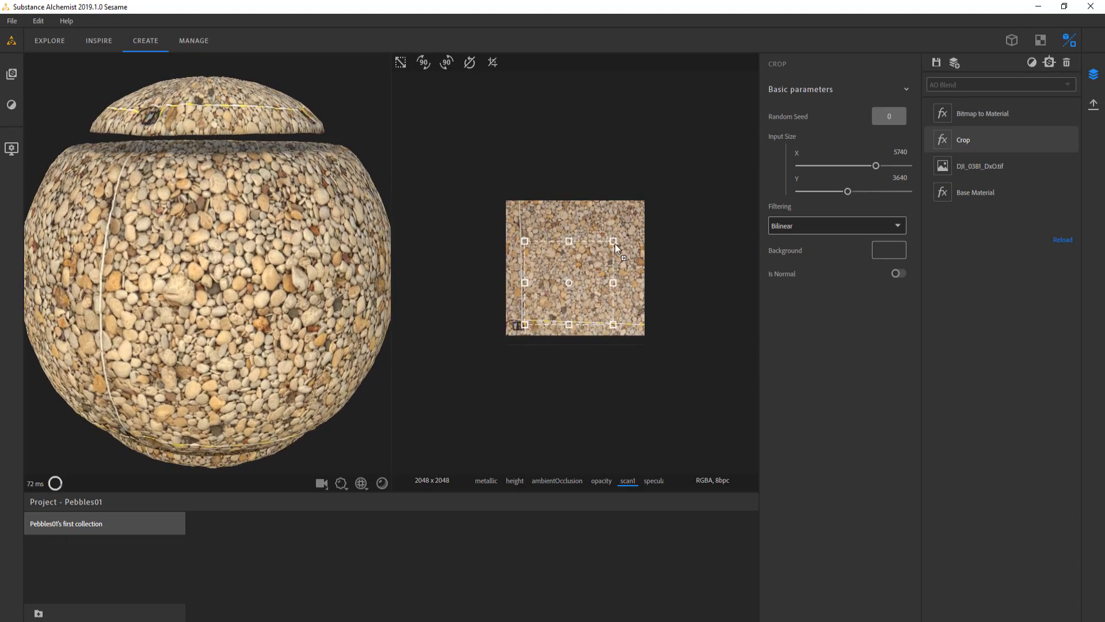
{"action": "left_click_drag", "start_coordinate": [568, 280], "coordinate": [580, 263]}
{"action": "left_click_drag", "start_coordinate": [630, 223], "coordinate": [624, 238]}
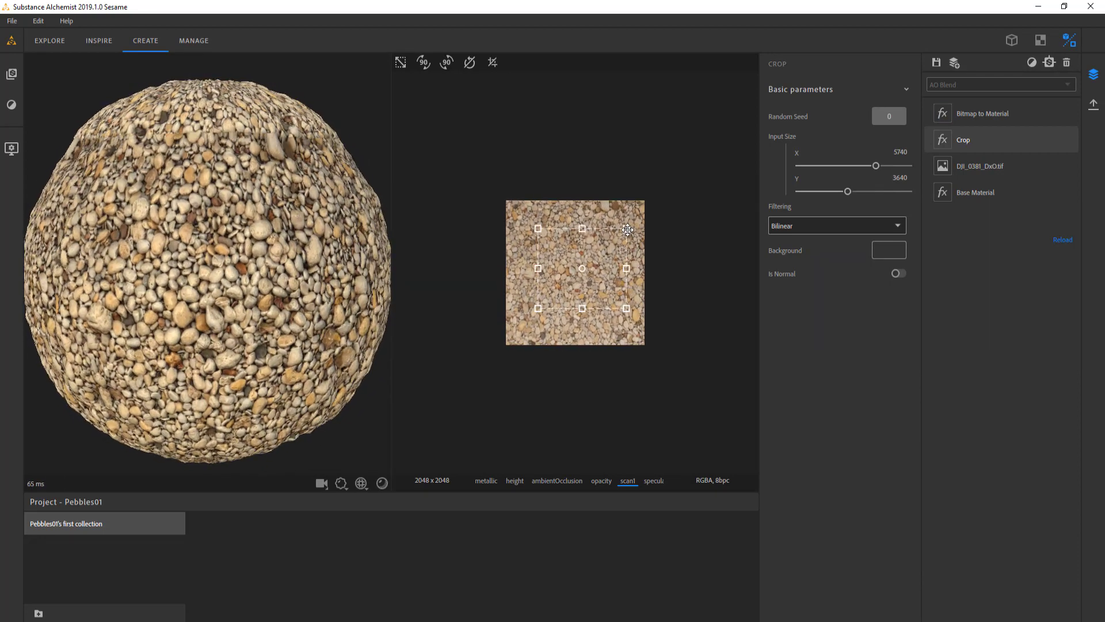
{"action": "left_click_drag", "start_coordinate": [541, 306], "coordinate": [569, 285]}
{"action": "left_click_drag", "start_coordinate": [623, 232], "coordinate": [623, 235]}
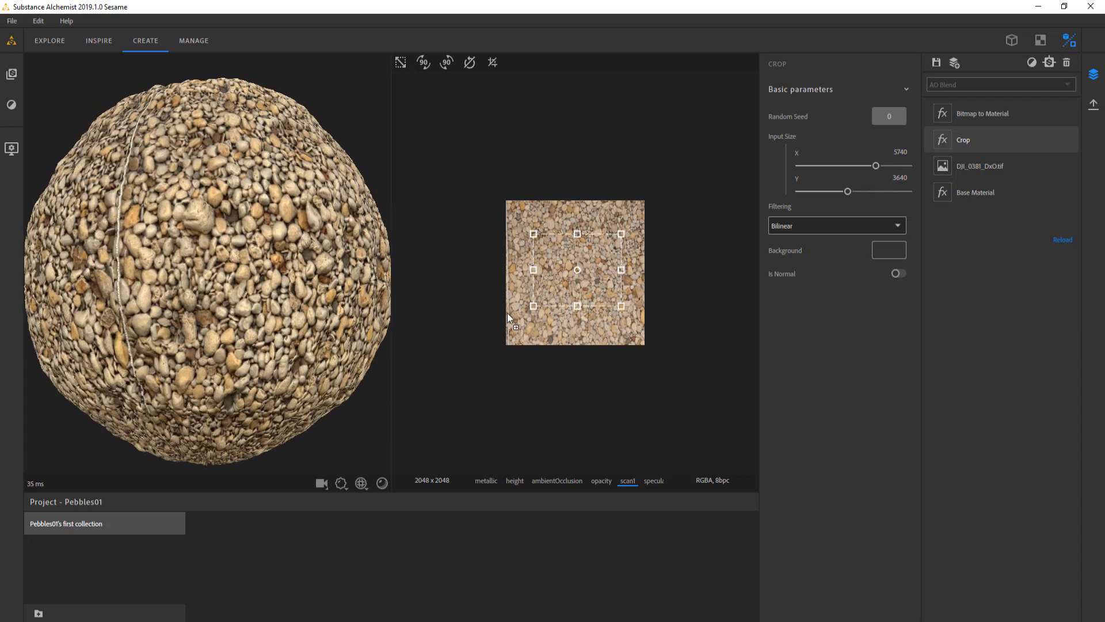
{"action": "left_click_drag", "start_coordinate": [510, 319], "coordinate": [516, 319]}
{"action": "left_click_drag", "start_coordinate": [246, 323], "coordinate": [218, 274]}
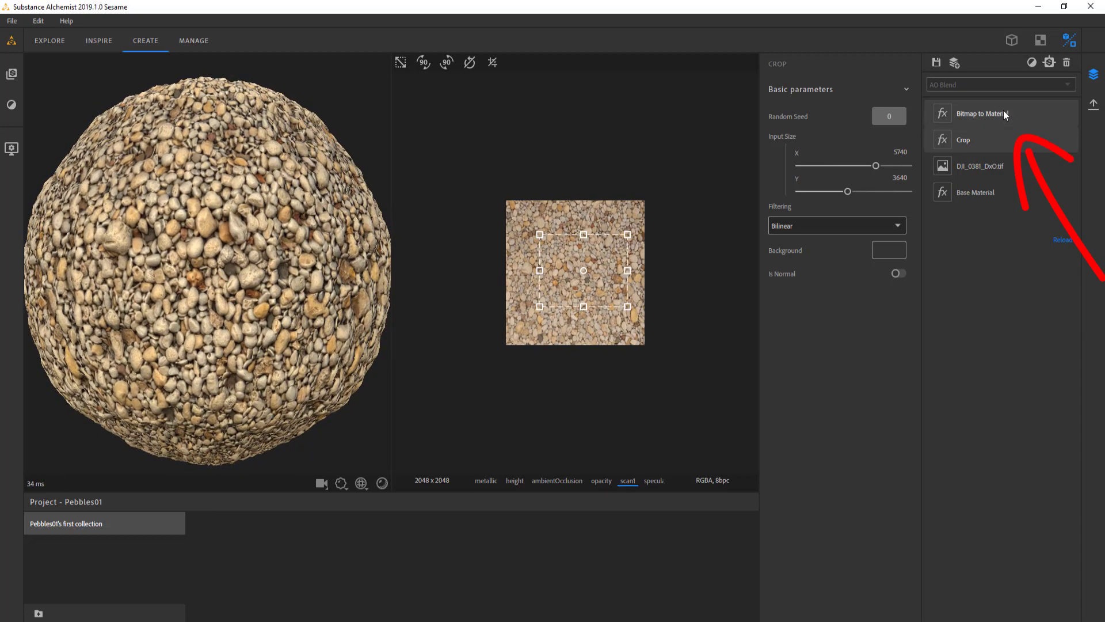
Select the Bitmap to Material filter and examine its generated normal and roughness maps up close
{"action": "left_click", "coordinate": [1003, 109]}
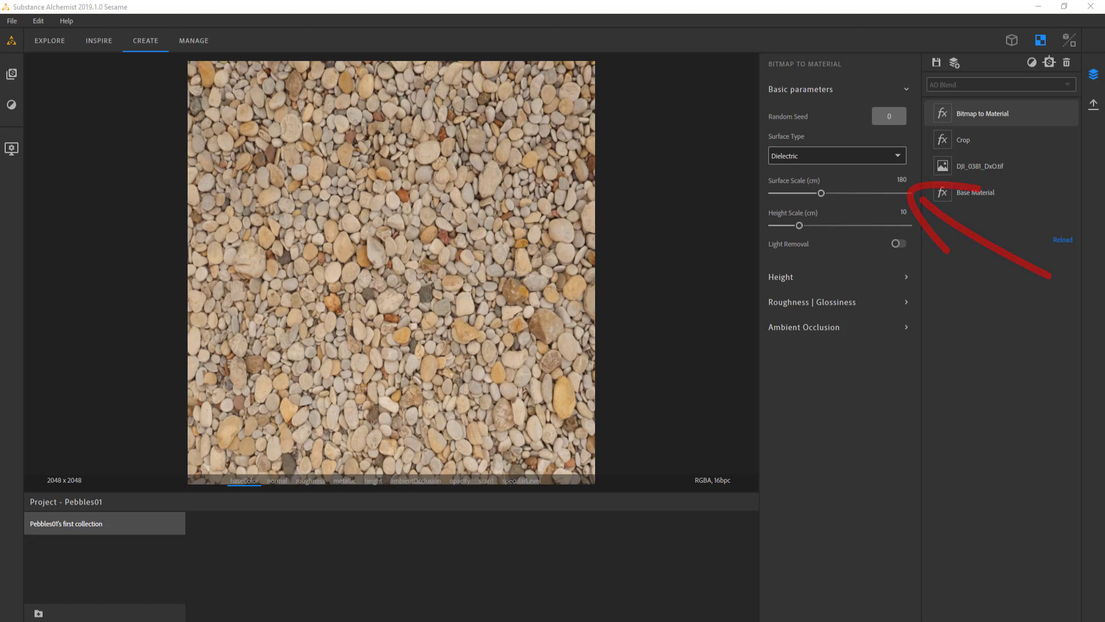
{"action": "left_click", "coordinate": [279, 480]}
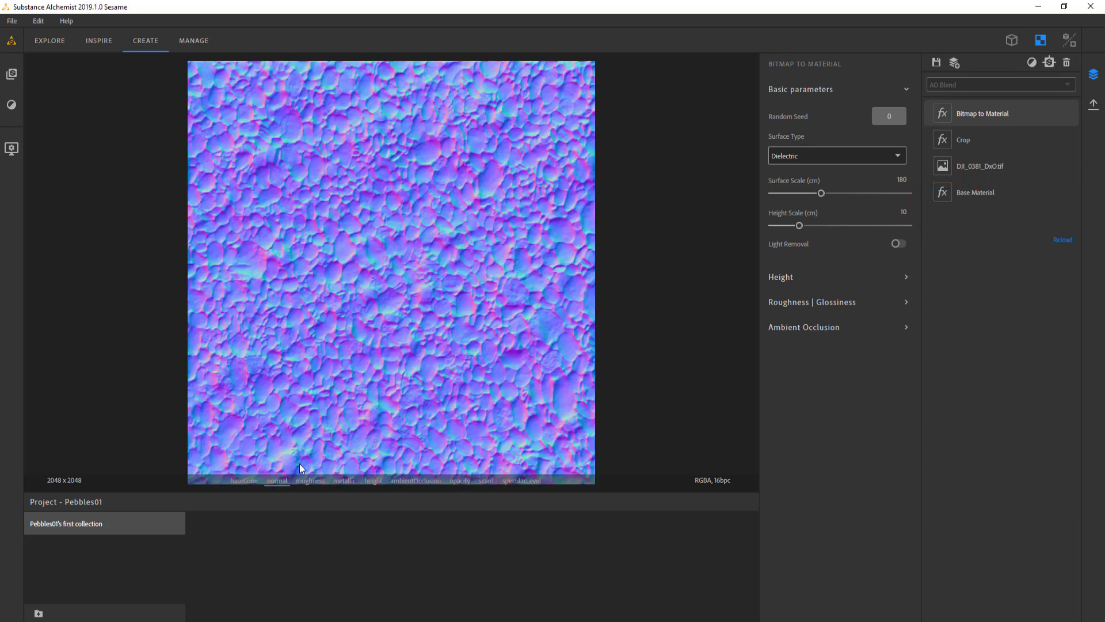
{"action": "scroll", "coordinate": [389, 319], "scroll_direction": "up", "scroll_amount": 5}
{"action": "scroll", "coordinate": [407, 309], "scroll_direction": "down", "scroll_amount": 5}
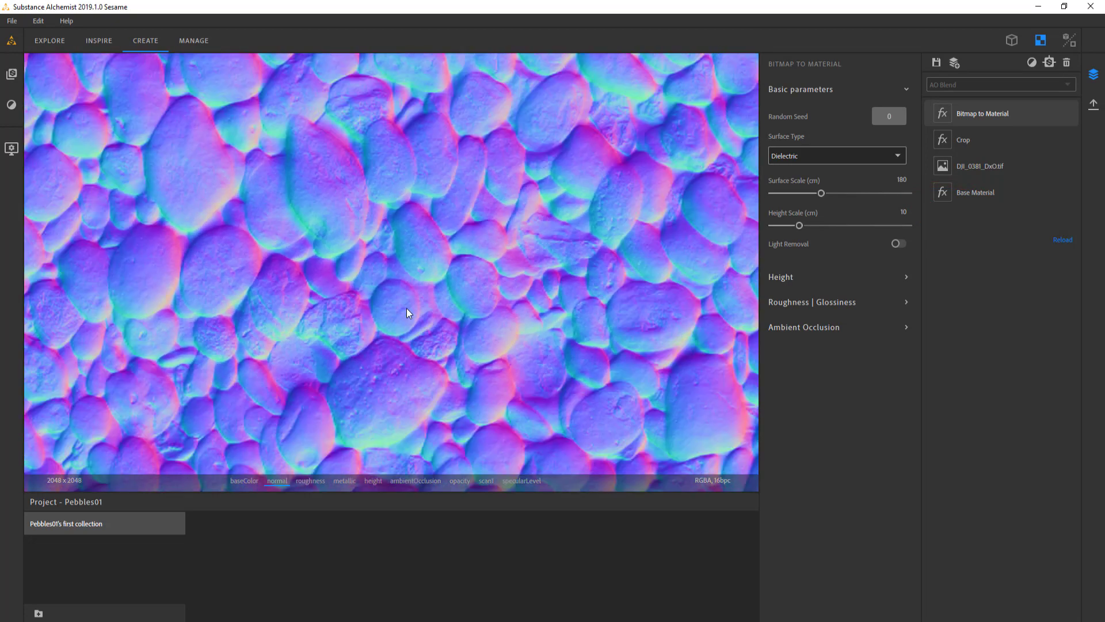
{"action": "scroll", "coordinate": [307, 302], "scroll_direction": "down", "scroll_amount": 5}
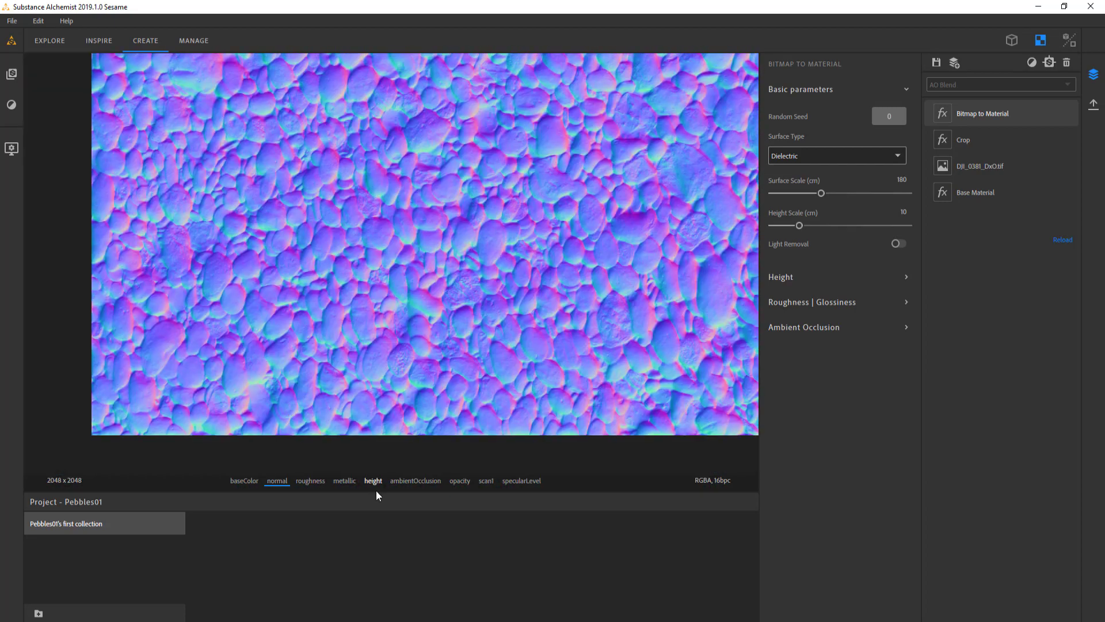
{"action": "left_click", "coordinate": [310, 480]}
{"action": "scroll", "coordinate": [411, 122], "scroll_direction": "down", "scroll_amount": 5}
{"action": "middle_click_drag", "start_coordinate": [412, 123], "coordinate": [365, 228]}
{"action": "scroll", "coordinate": [365, 228], "scroll_direction": "up", "scroll_amount": 4}
Examine the generated height map across different areas of the pebbles
{"action": "left_click", "coordinate": [373, 481]}
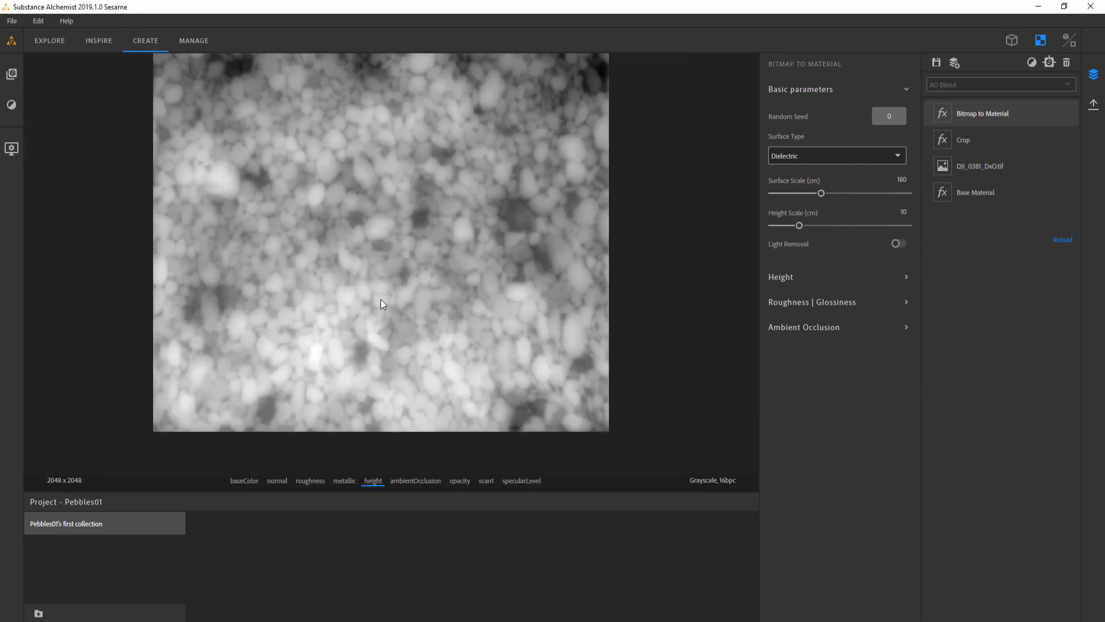
{"action": "scroll", "coordinate": [381, 299], "scroll_direction": "up", "scroll_amount": 5}
{"action": "scroll", "coordinate": [380, 304], "scroll_direction": "up", "scroll_amount": 2}
{"action": "middle_click_drag", "start_coordinate": [517, 152], "coordinate": [384, 337]}
{"action": "middle_click_drag", "start_coordinate": [279, 226], "coordinate": [413, 327]}
{"action": "scroll", "coordinate": [264, 291], "scroll_direction": "up", "scroll_amount": 2}
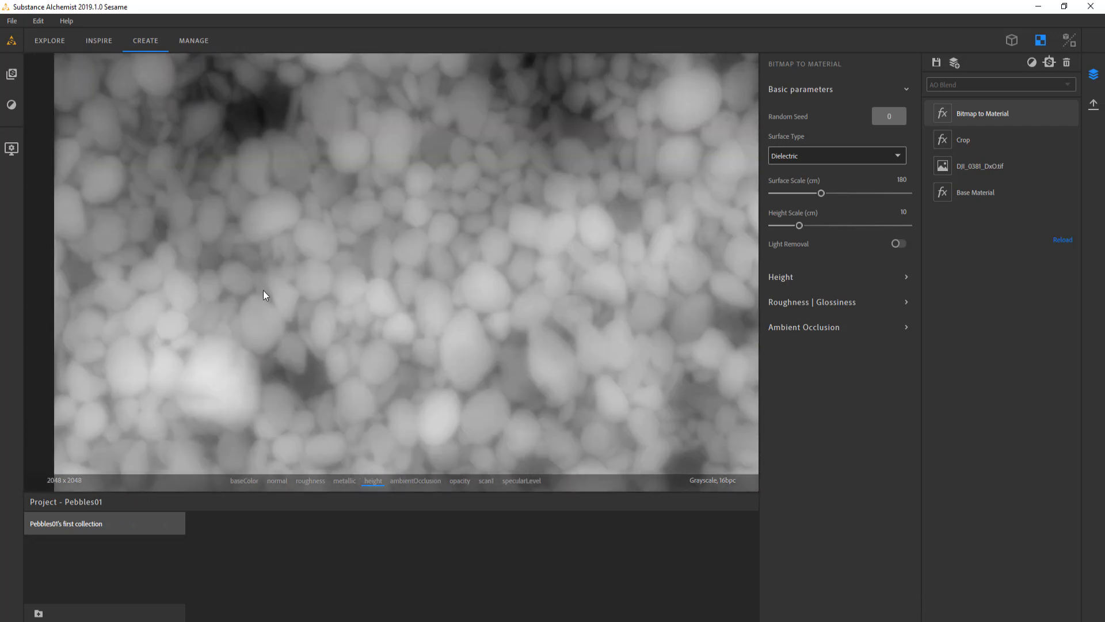
{"action": "scroll", "coordinate": [324, 295], "scroll_direction": "up", "scroll_amount": 2}
{"action": "scroll", "coordinate": [371, 349], "scroll_direction": "down", "scroll_amount": 3}
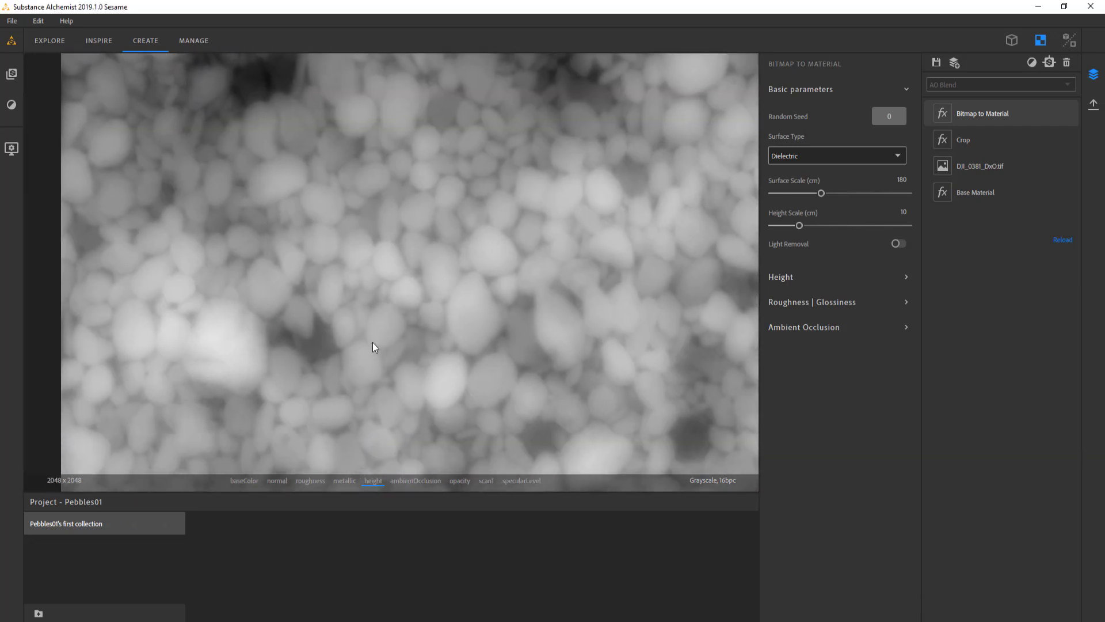
Compare the base color of a close-up pebble area with its height and normal maps
{"action": "left_click", "coordinate": [244, 480]}
{"action": "scroll", "coordinate": [340, 297], "scroll_direction": "up", "scroll_amount": 4}
{"action": "middle_click_drag", "start_coordinate": [387, 331], "coordinate": [380, 295]}
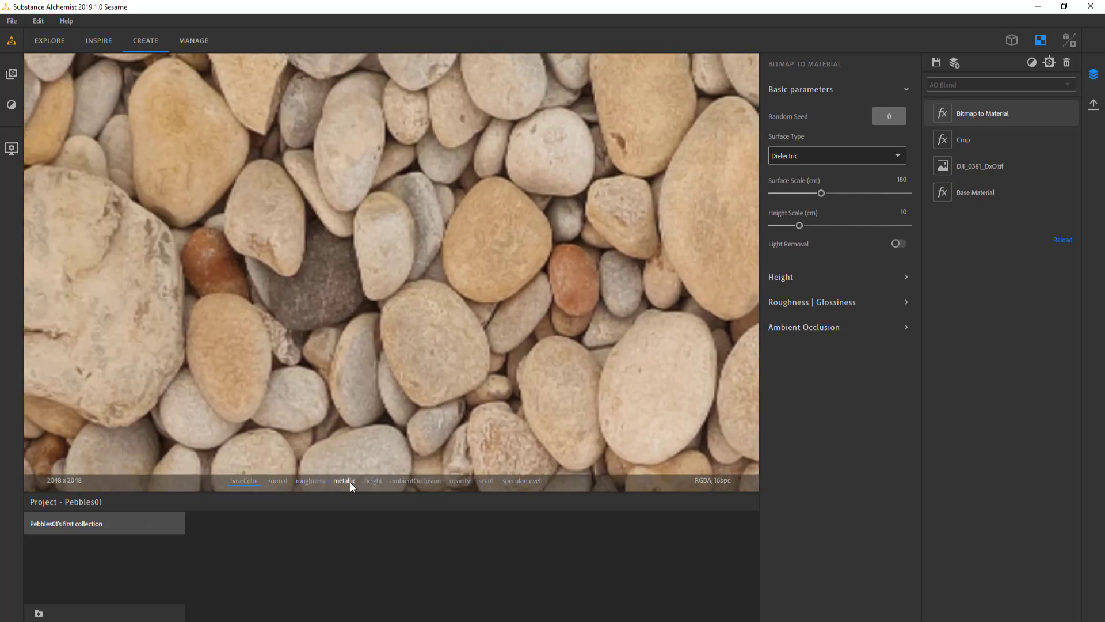
{"action": "left_click", "coordinate": [373, 481]}
{"action": "left_click", "coordinate": [244, 481]}
{"action": "left_click", "coordinate": [278, 481]}
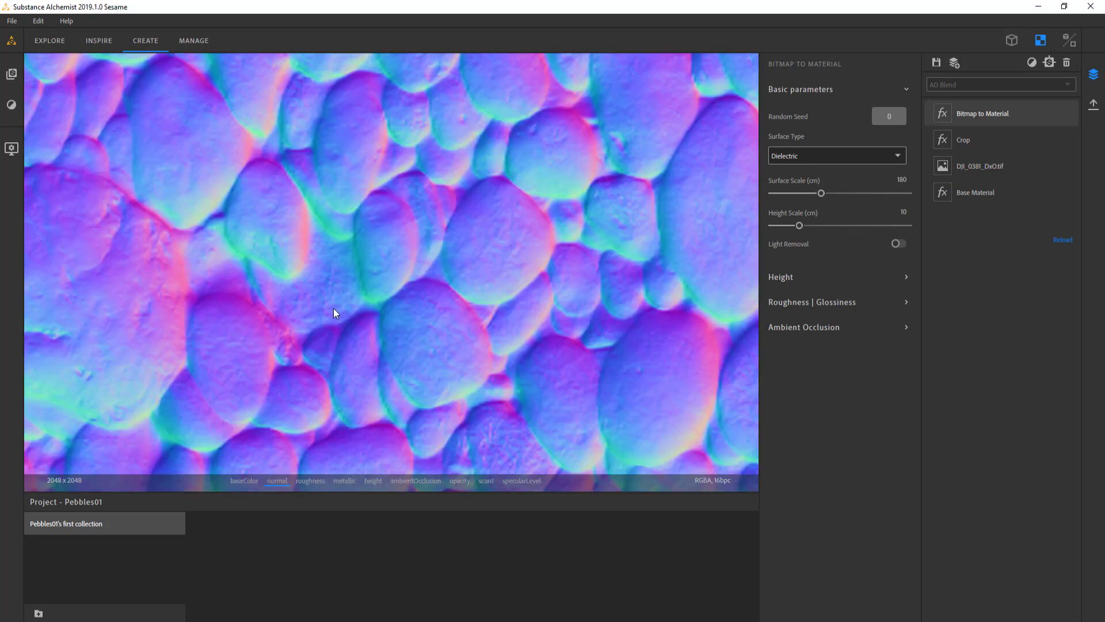
{"action": "left_click", "coordinate": [373, 481]}
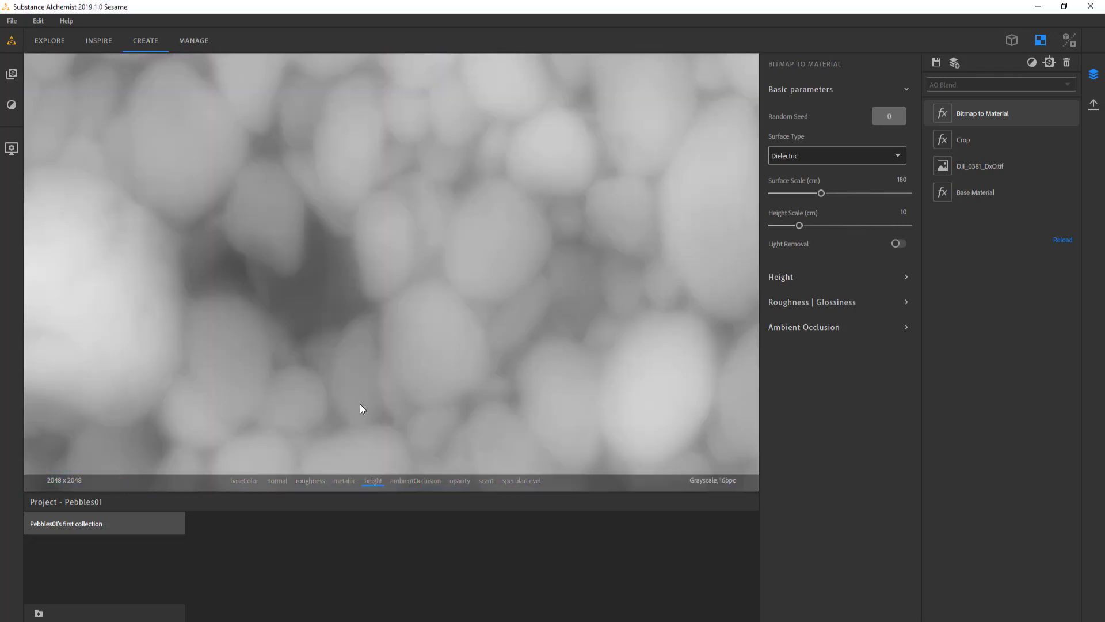
{"action": "left_click", "coordinate": [240, 481]}
{"action": "scroll", "coordinate": [323, 296], "scroll_direction": "down", "scroll_amount": 5}
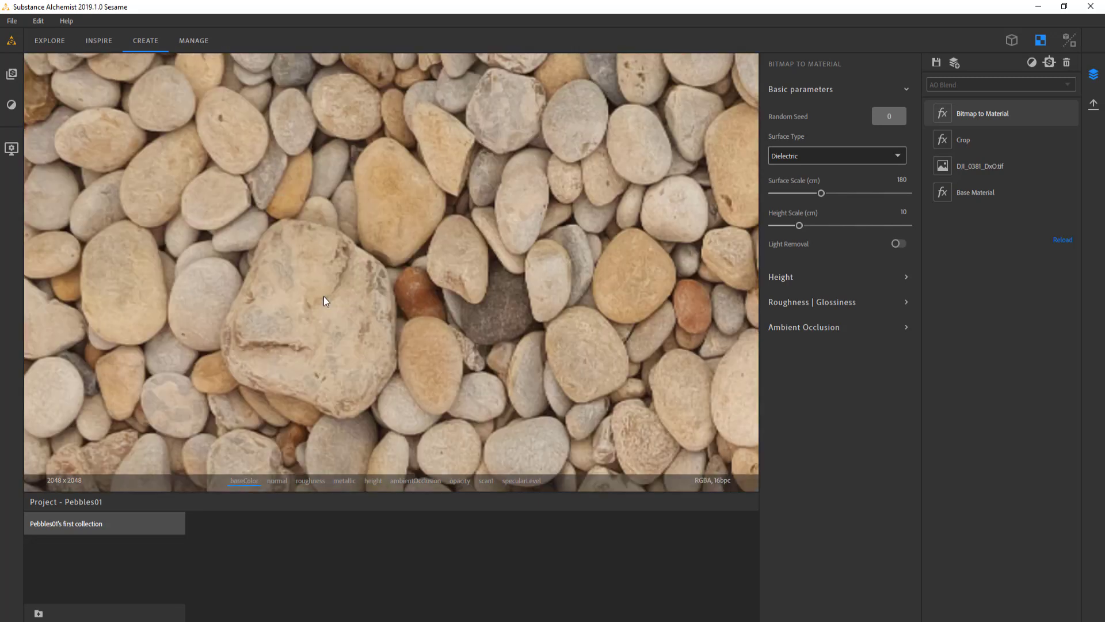
Compare the dark stones in the base color with their values in the height map at several spots
{"action": "scroll", "coordinate": [627, 351], "scroll_direction": "up", "scroll_amount": 3}
{"action": "scroll", "coordinate": [628, 351], "scroll_direction": "down", "scroll_amount": 3}
{"action": "middle_click_drag", "start_coordinate": [549, 305], "coordinate": [351, 303]}
{"action": "scroll", "coordinate": [375, 250], "scroll_direction": "down", "scroll_amount": 1}
{"action": "scroll", "coordinate": [374, 250], "scroll_direction": "up", "scroll_amount": 4}
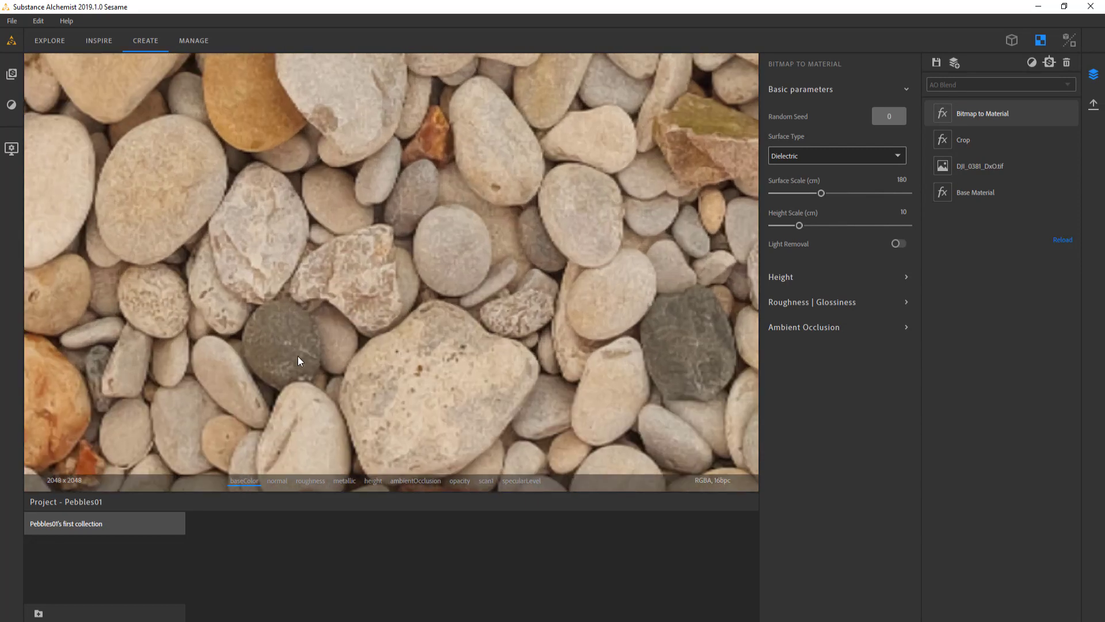
{"action": "middle_click_drag", "start_coordinate": [299, 356], "coordinate": [365, 313]}
{"action": "left_click", "coordinate": [371, 481]}
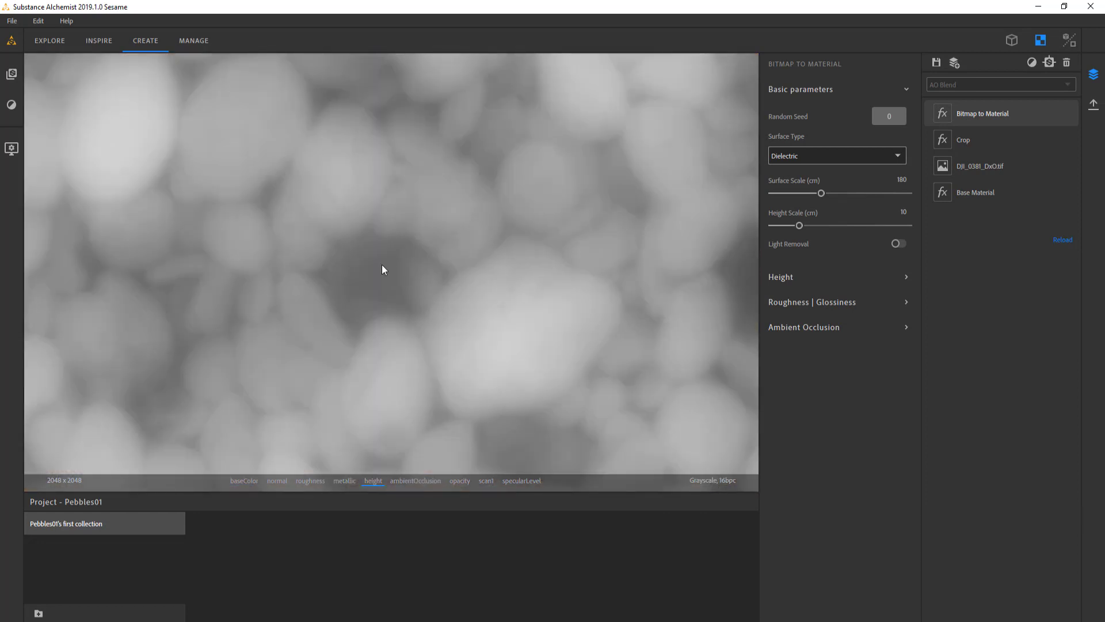
{"action": "left_click", "coordinate": [246, 482]}
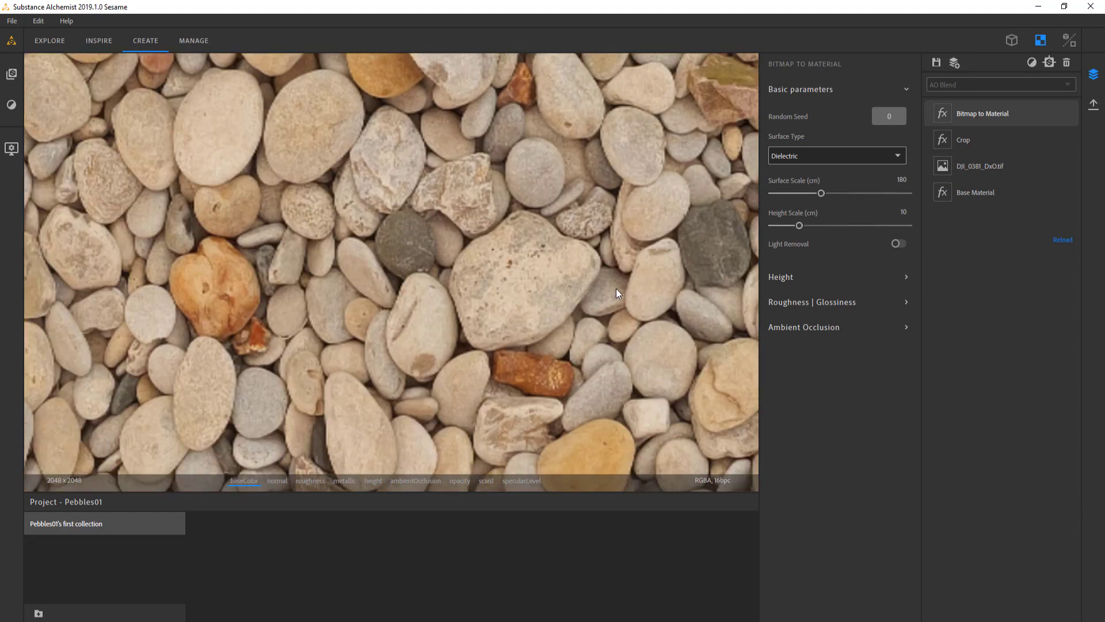
{"action": "middle_click_drag", "start_coordinate": [616, 293], "coordinate": [317, 317]}
{"action": "left_click", "coordinate": [372, 481]}
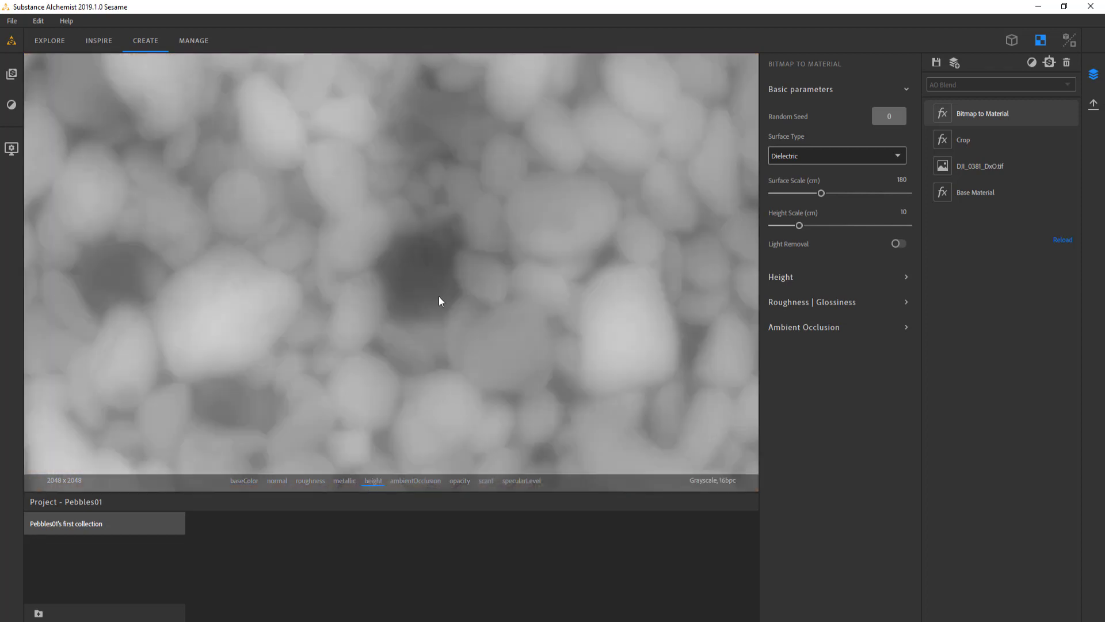
{"action": "left_click", "coordinate": [246, 482]}
{"action": "scroll", "coordinate": [373, 317], "scroll_direction": "down", "scroll_amount": 5}
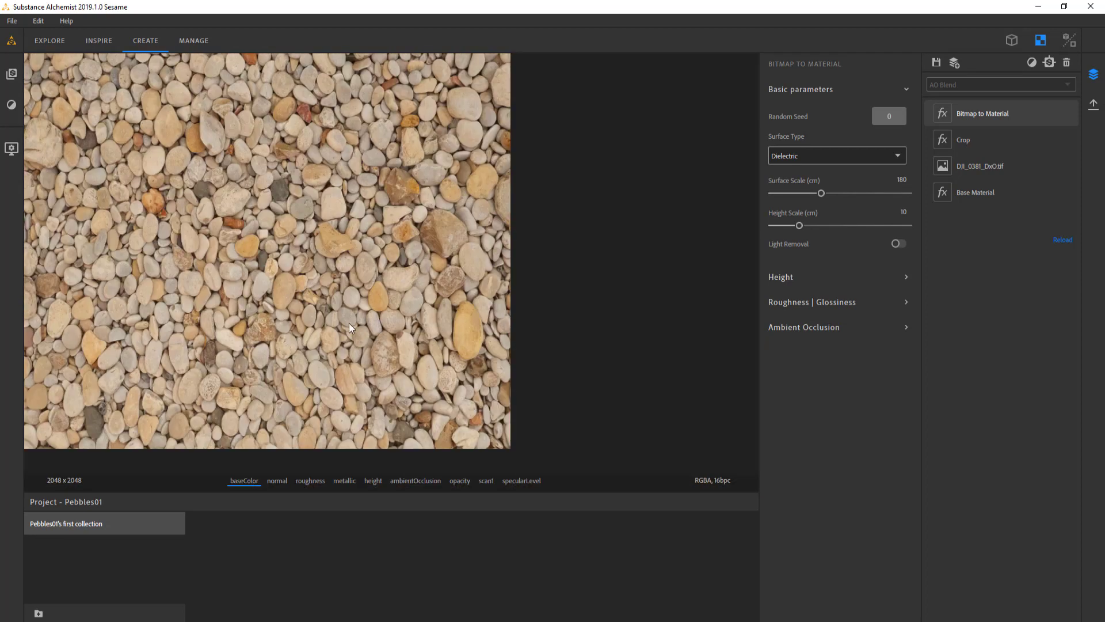
{"action": "middle_click_drag", "start_coordinate": [201, 216], "coordinate": [337, 289]}
{"action": "scroll", "coordinate": [337, 288], "scroll_direction": "up", "scroll_amount": 2}
{"action": "scroll", "coordinate": [337, 288], "scroll_direction": "down", "scroll_amount": 5}
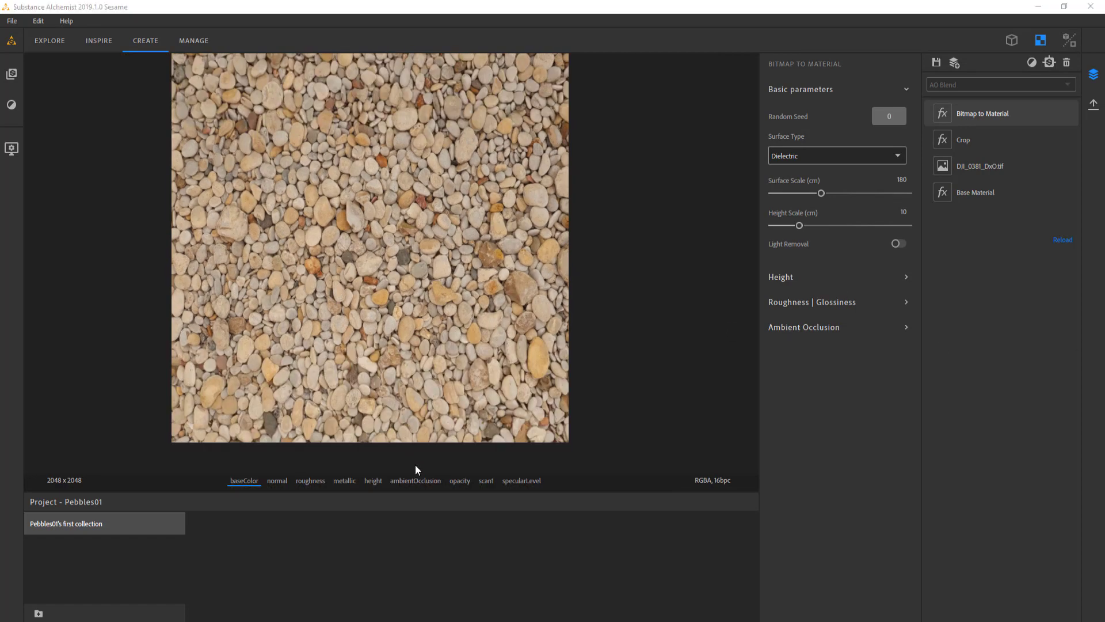
Examine the ambient occlusion map up close and compare it with the base color
{"action": "left_click", "coordinate": [416, 481]}
{"action": "scroll", "coordinate": [384, 294], "scroll_direction": "up", "scroll_amount": 3}
{"action": "scroll", "coordinate": [382, 294], "scroll_direction": "up", "scroll_amount": 3}
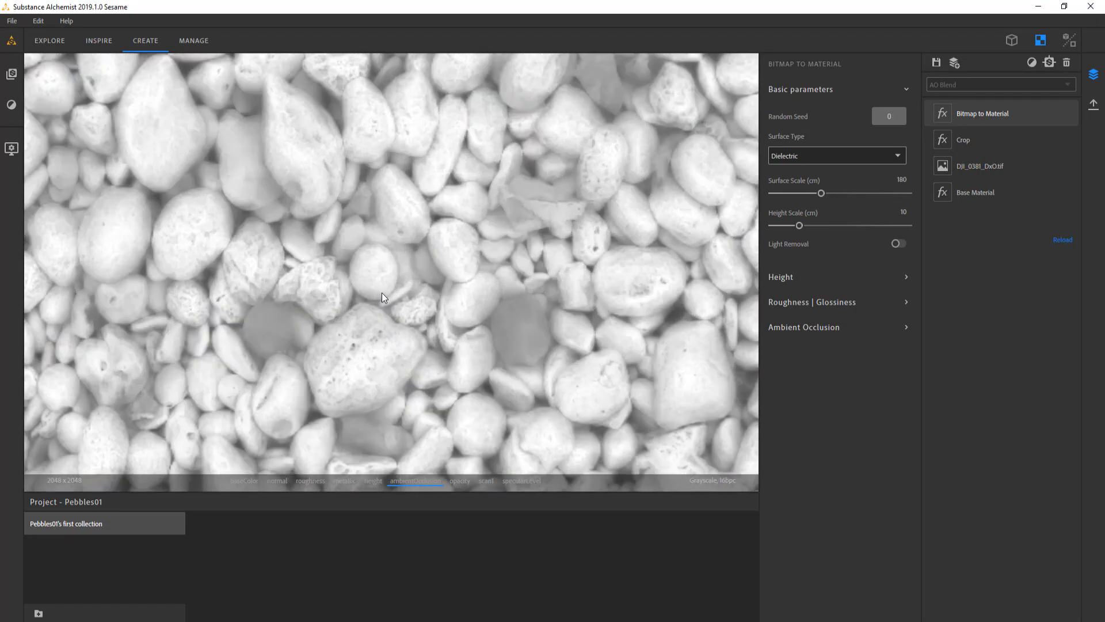
{"action": "left_click", "coordinate": [242, 480]}
{"action": "left_click", "coordinate": [416, 480]}
{"action": "scroll", "coordinate": [390, 334], "scroll_direction": "down", "scroll_amount": 2}
{"action": "middle_click_drag", "start_coordinate": [471, 288], "coordinate": [352, 350]}
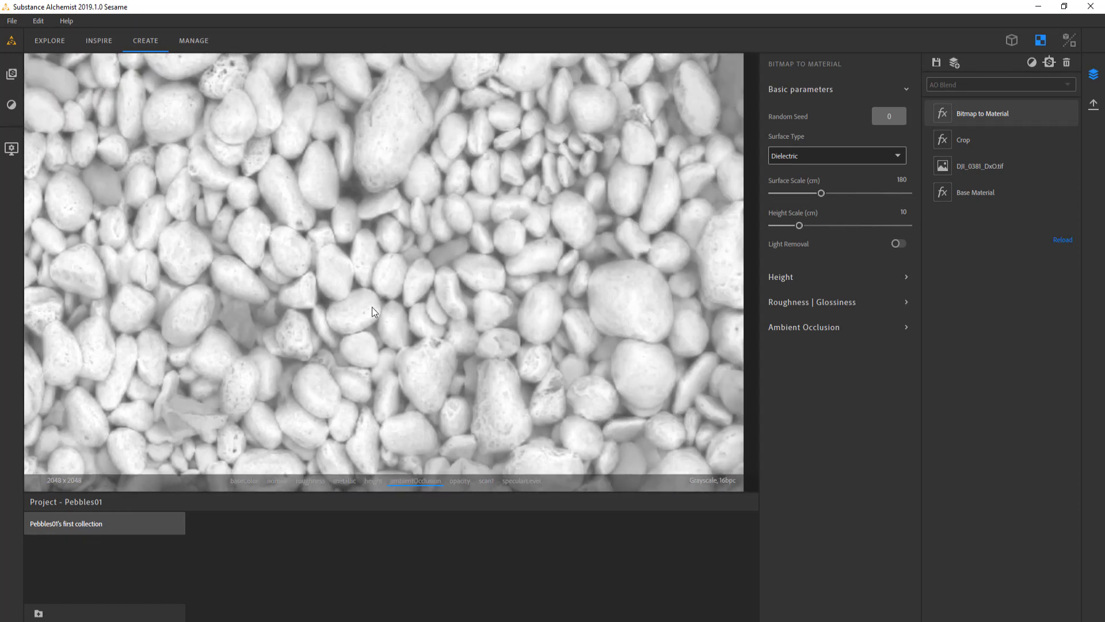
{"action": "middle_click_drag", "start_coordinate": [372, 306], "coordinate": [341, 209]}
{"action": "scroll", "coordinate": [344, 319], "scroll_direction": "down", "scroll_amount": 3}
{"action": "scroll", "coordinate": [333, 299], "scroll_direction": "down", "scroll_amount": 3}
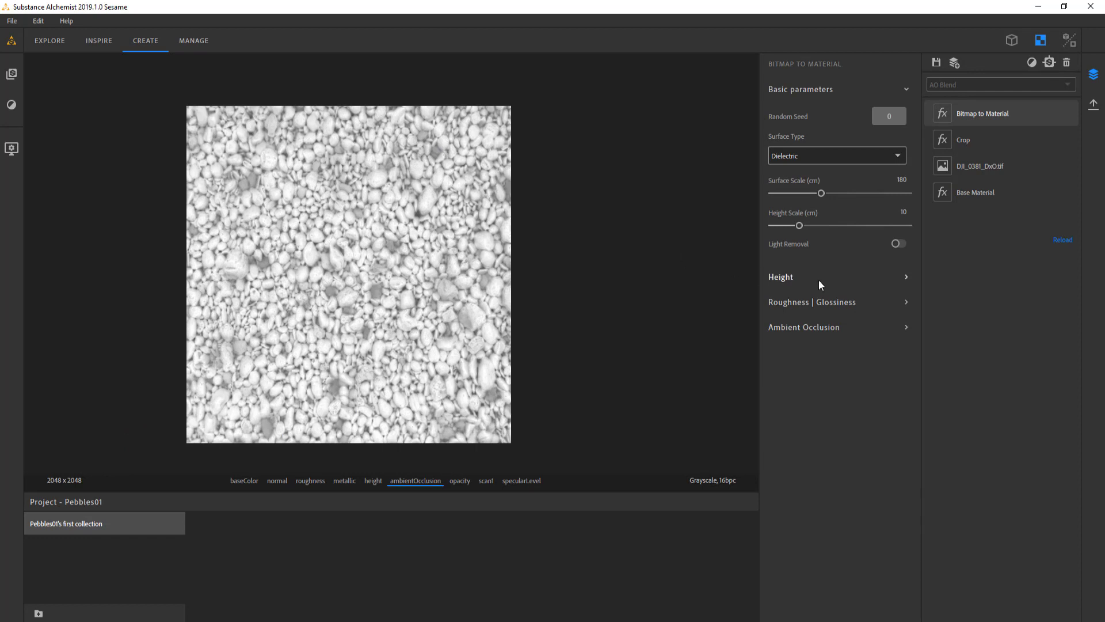
Try the Slope Based (directional light) height generation method and compare the resulting normal, height and ambient occlusion maps with the base color
{"action": "left_click", "coordinate": [819, 281]}
{"action": "left_click", "coordinate": [901, 318]}
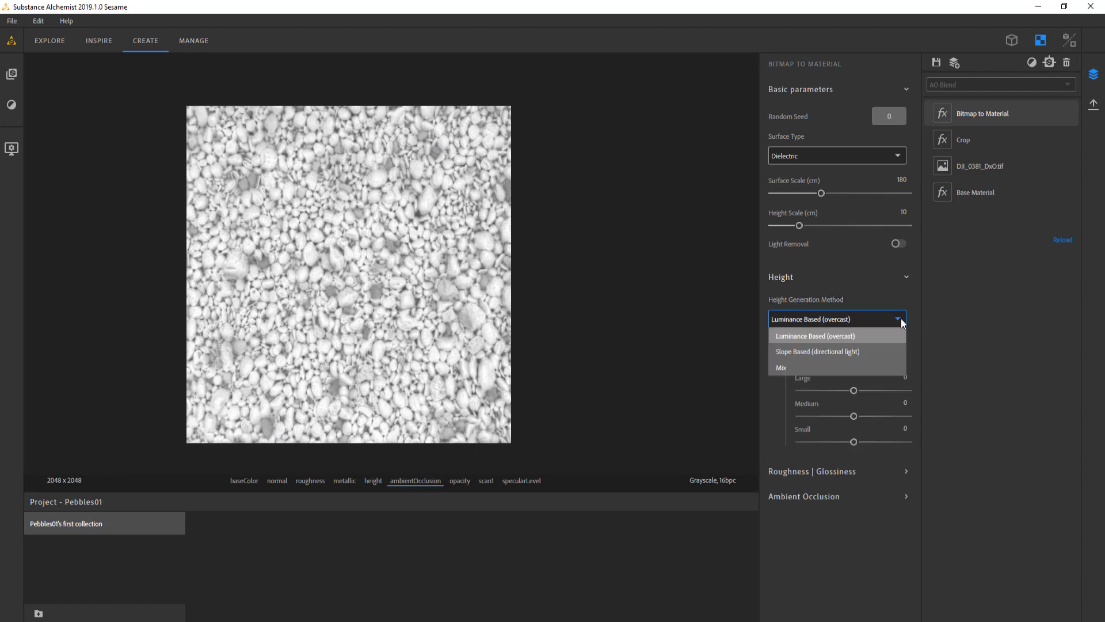
{"action": "left_click", "coordinate": [865, 351]}
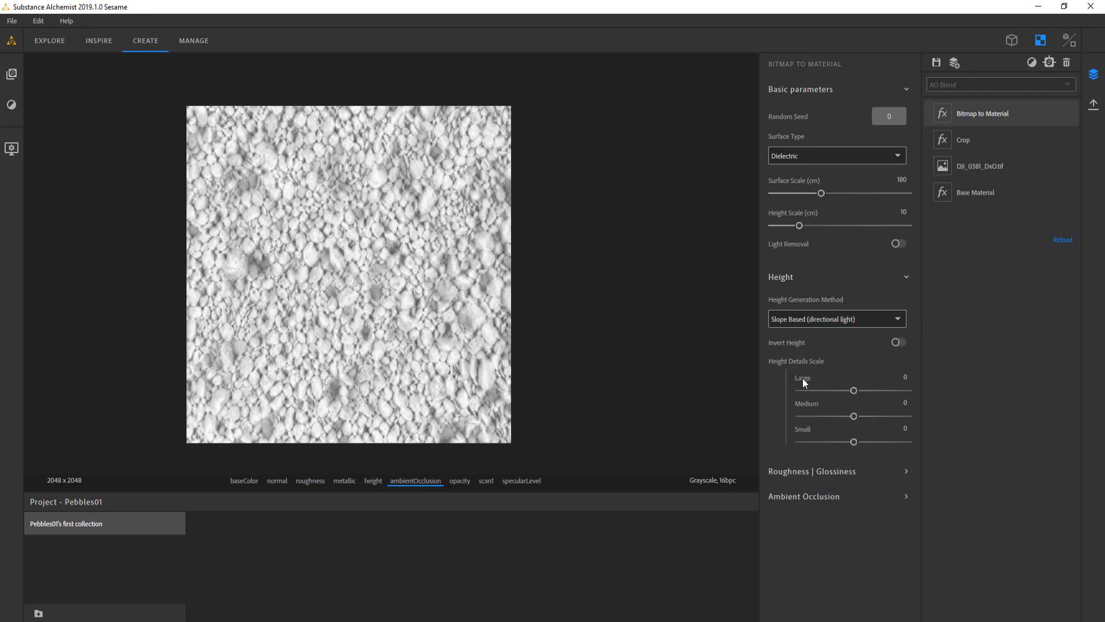
{"action": "left_click", "coordinate": [242, 480]}
{"action": "scroll", "coordinate": [329, 323], "scroll_direction": "up", "scroll_amount": 5}
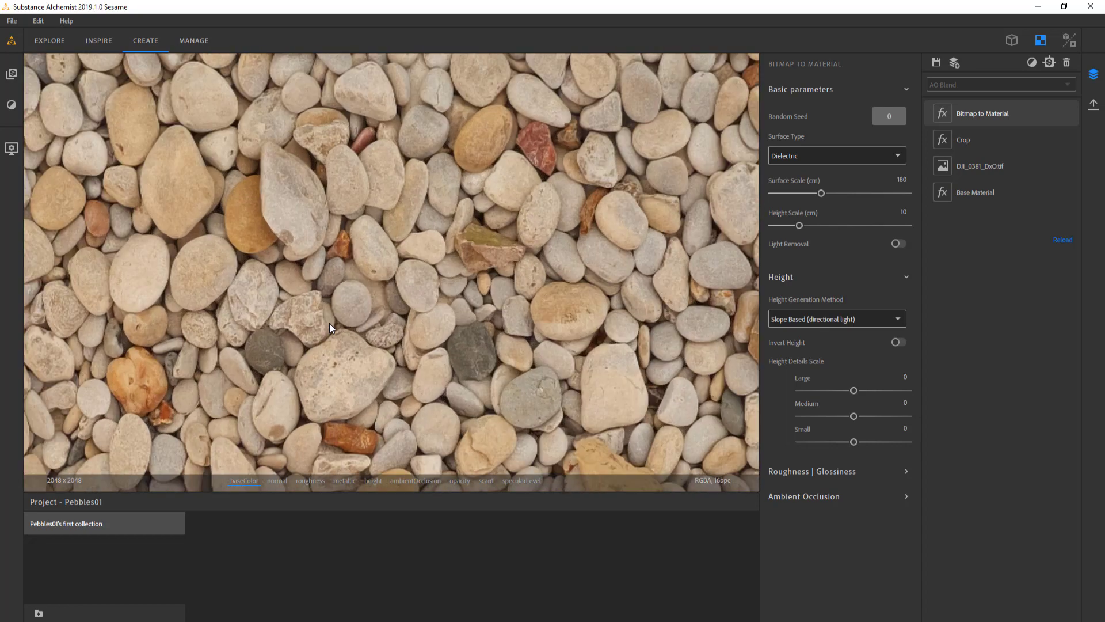
{"action": "left_click", "coordinate": [271, 482]}
{"action": "left_click", "coordinate": [371, 483]}
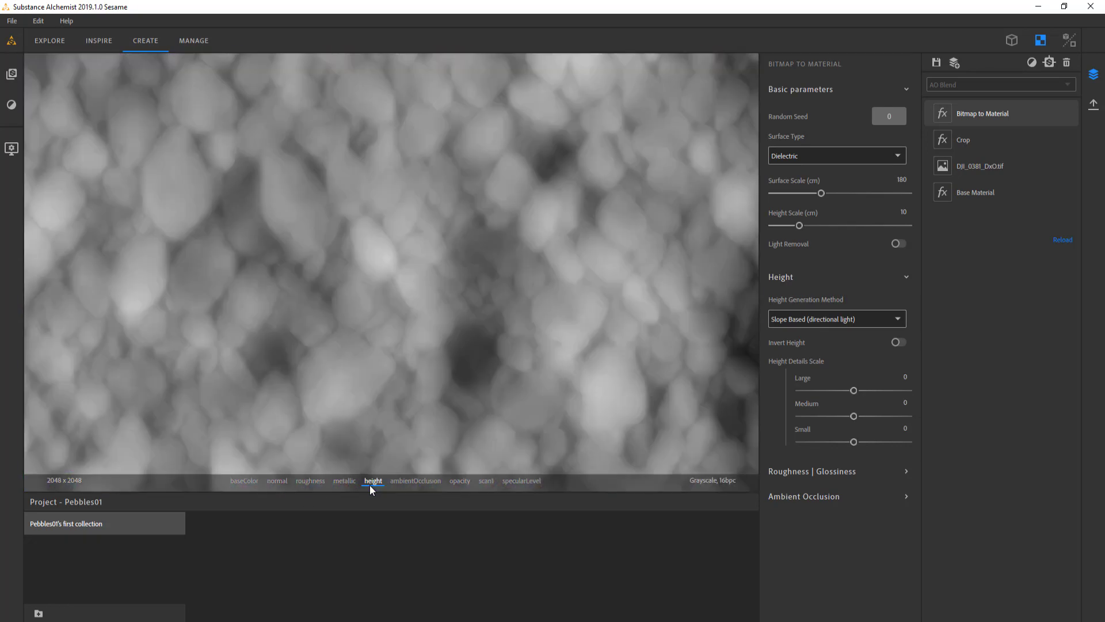
{"action": "left_click", "coordinate": [415, 482]}
{"action": "left_click", "coordinate": [238, 481]}
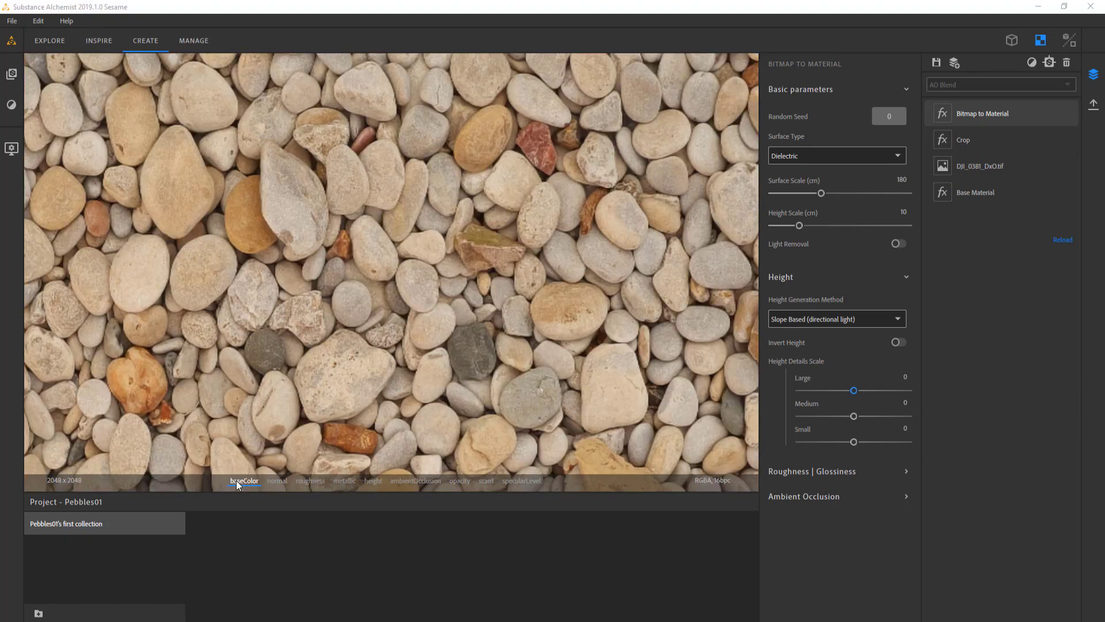
Try the Mix height generation method with the Method Balance lowered to 0, checking the height and normal maps
{"action": "left_click", "coordinate": [799, 320]}
{"action": "left_click", "coordinate": [798, 335]}
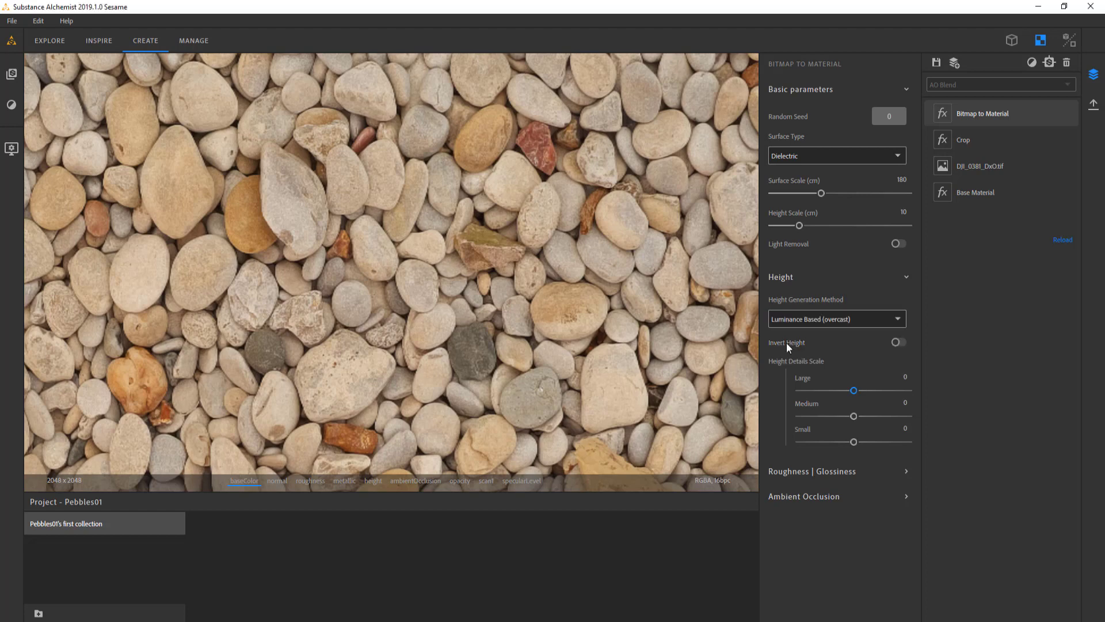
{"action": "left_click", "coordinate": [787, 319]}
{"action": "left_click", "coordinate": [782, 368]}
{"action": "left_click", "coordinate": [344, 481]}
{"action": "left_click", "coordinate": [373, 481]}
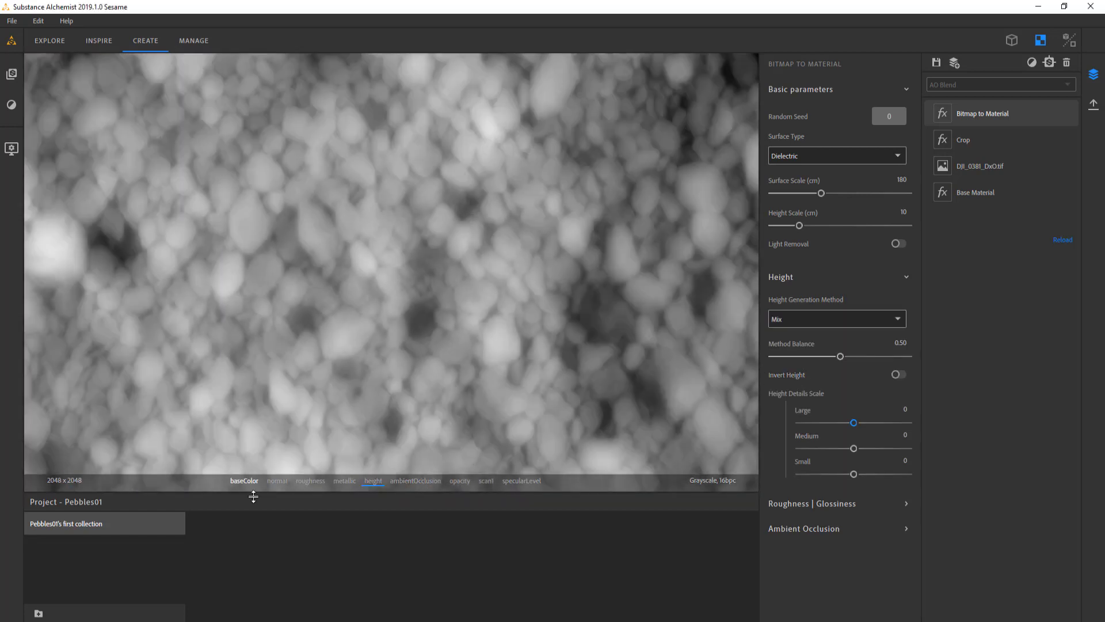
{"action": "left_click", "coordinate": [279, 482]}
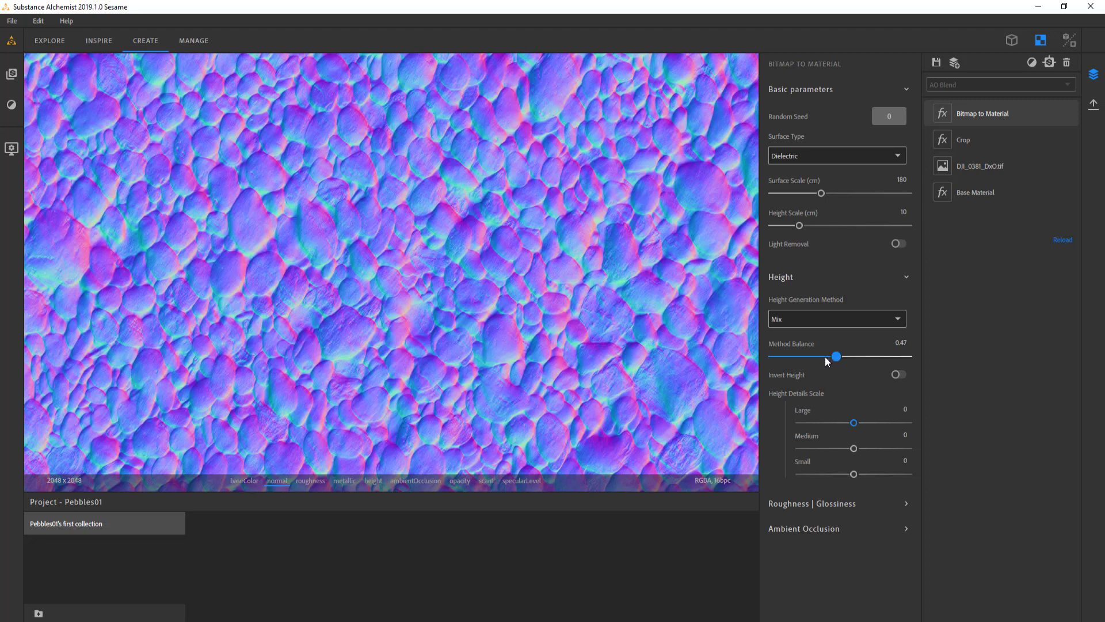
{"action": "left_click_drag", "start_coordinate": [827, 361], "coordinate": [516, 328]}
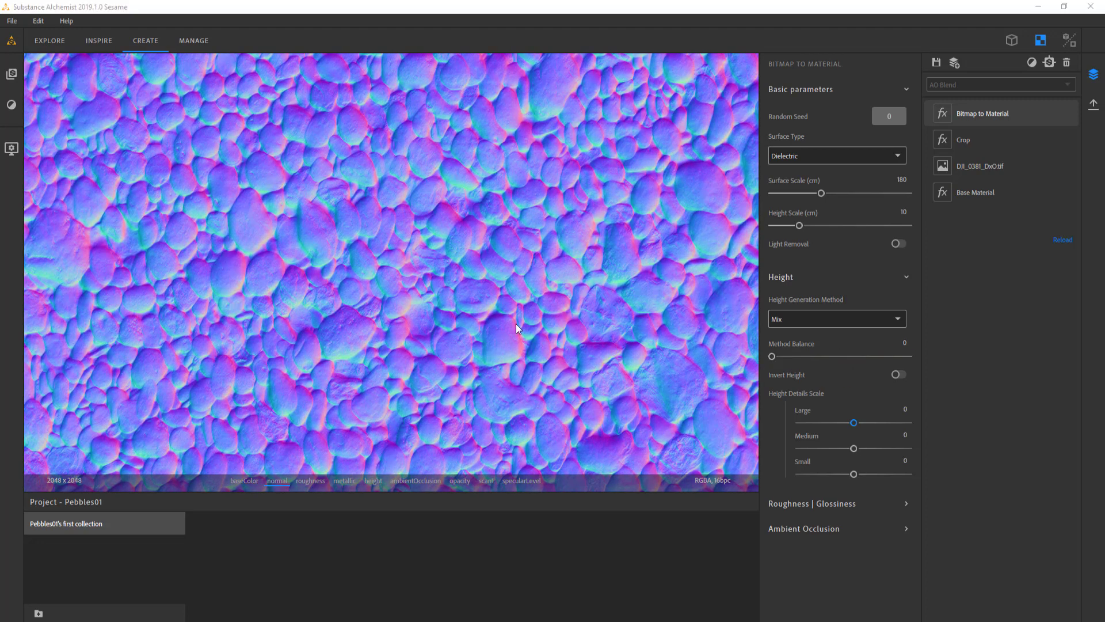
Set the height generation method to Luminance Based (overcast) and display the base color map
{"action": "left_click", "coordinate": [899, 318]}
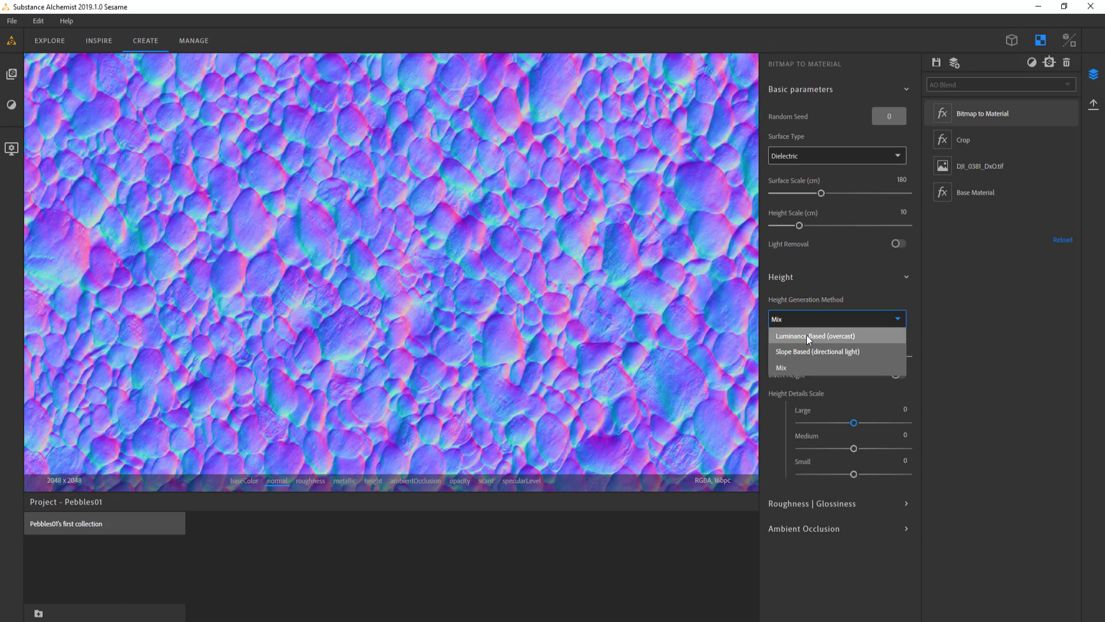
{"action": "left_click", "coordinate": [804, 336]}
{"action": "left_click", "coordinate": [239, 481]}
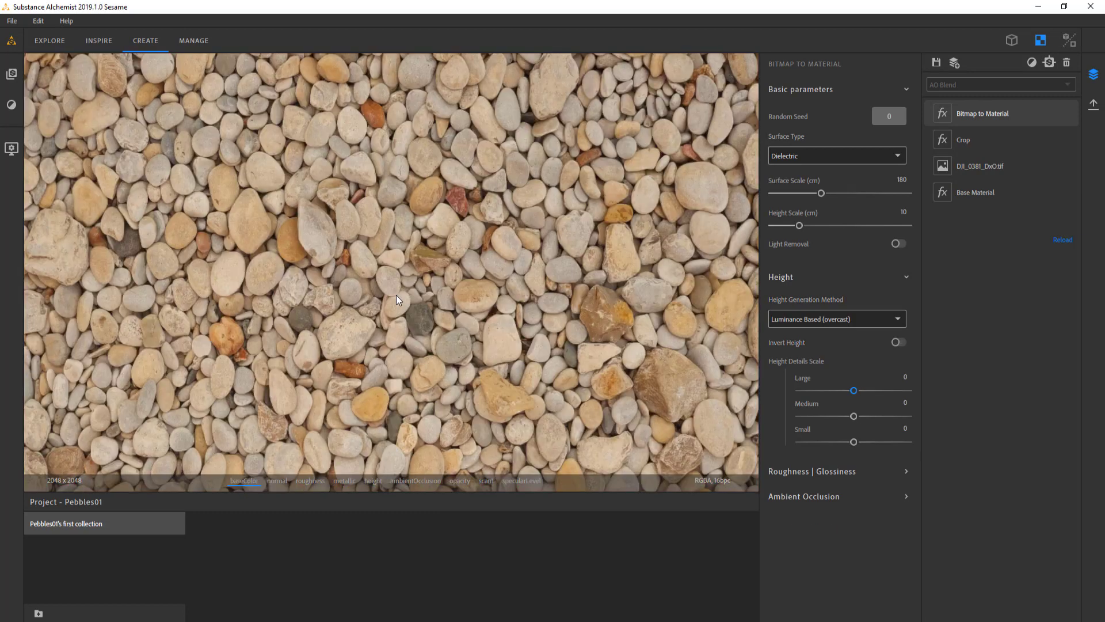
Try a Height Scale of 4 cm and check the normal, roughness and height maps
{"action": "left_click", "coordinate": [902, 211]}
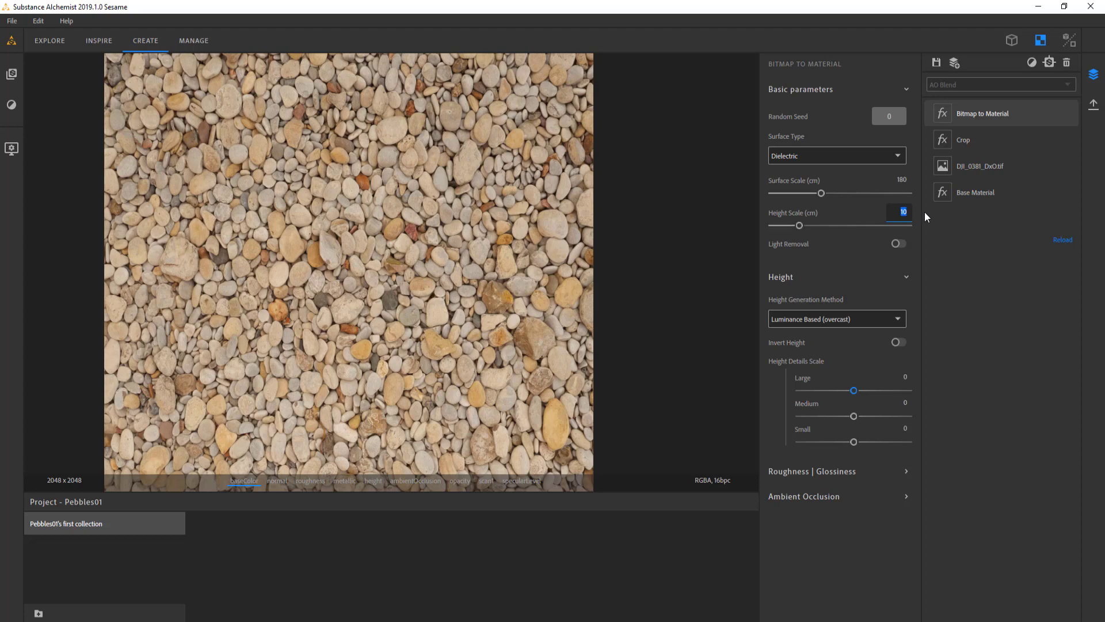
{"action": "type", "text": "4"}
{"action": "key", "text": "Return"}
{"action": "left_click", "coordinate": [277, 481]}
{"action": "left_click", "coordinate": [311, 482]}
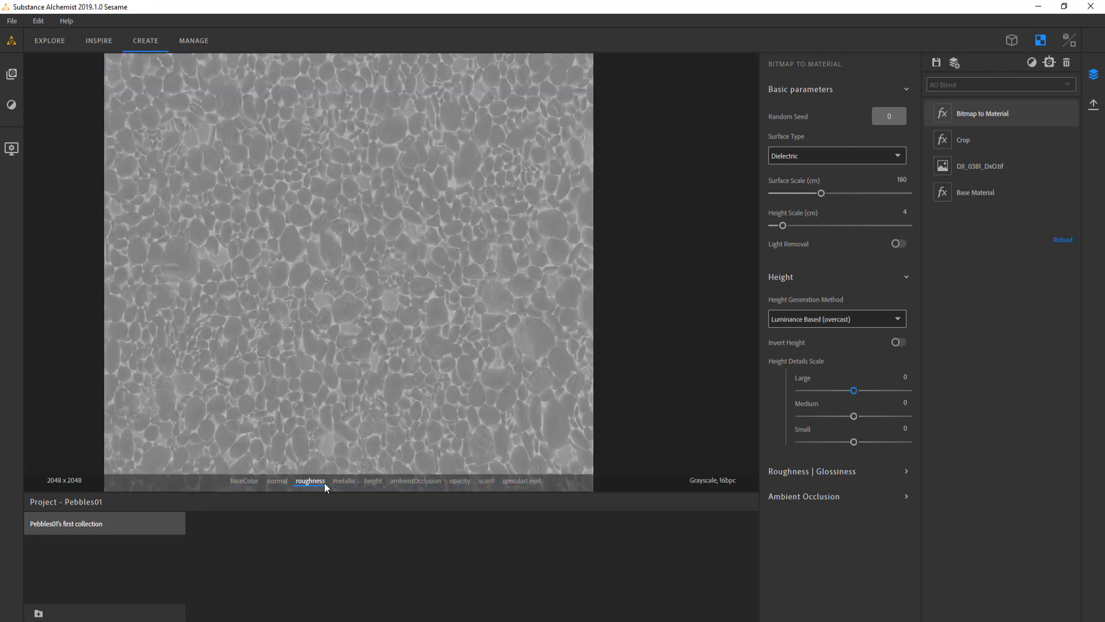
{"action": "left_click", "coordinate": [373, 481]}
{"action": "scroll", "coordinate": [388, 230], "scroll_direction": "down", "scroll_amount": 2}
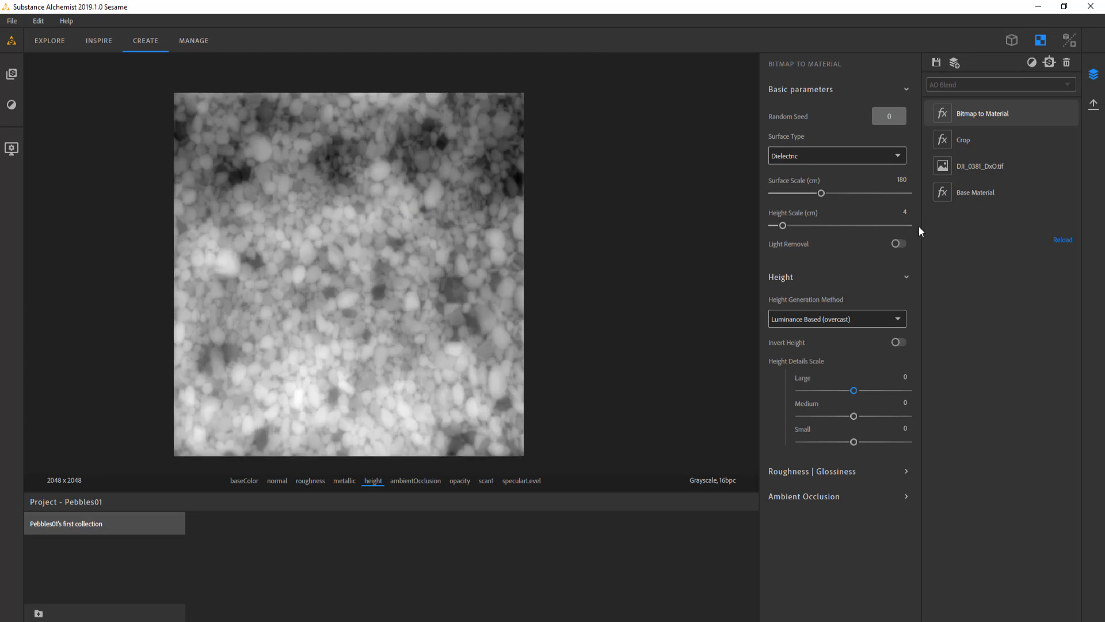
Set the Height Scale to 10 cm and review the roughness, normal and base color maps
{"action": "type", "text": "10"}
{"action": "key", "text": "Return"}
{"action": "left_click", "coordinate": [310, 481]}
{"action": "left_click", "coordinate": [277, 481]}
{"action": "left_click", "coordinate": [245, 482]}
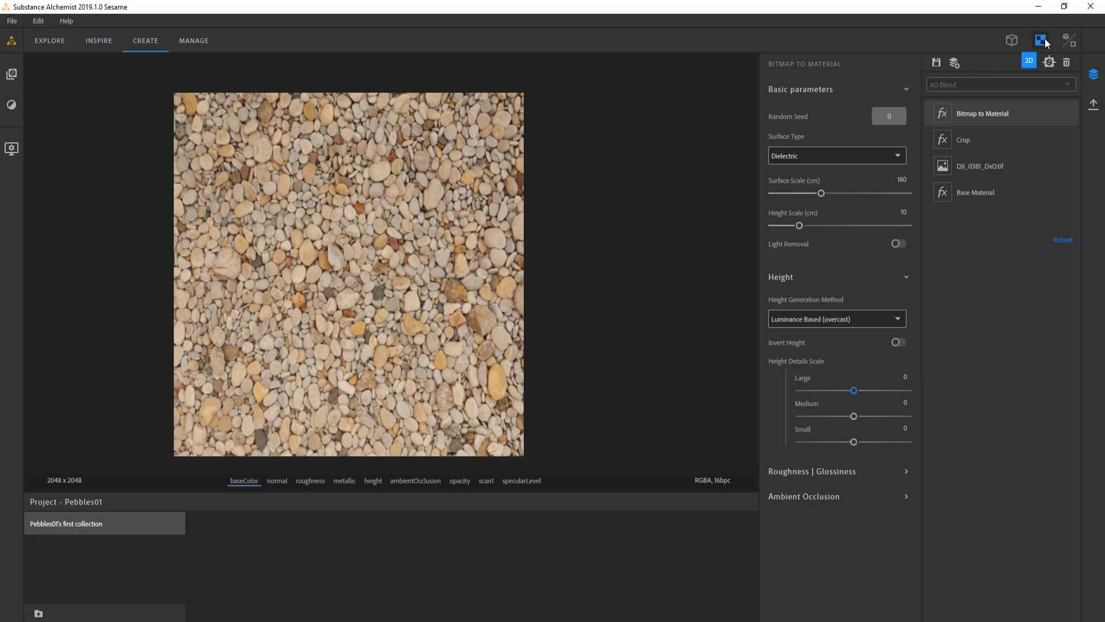
Show the 3D and 2D views side by side and lower the sphere's texture scale in U and V to inspect the seam
{"action": "left_click", "coordinate": [1068, 42]}
{"action": "left_click_drag", "start_coordinate": [222, 273], "coordinate": [326, 283]}
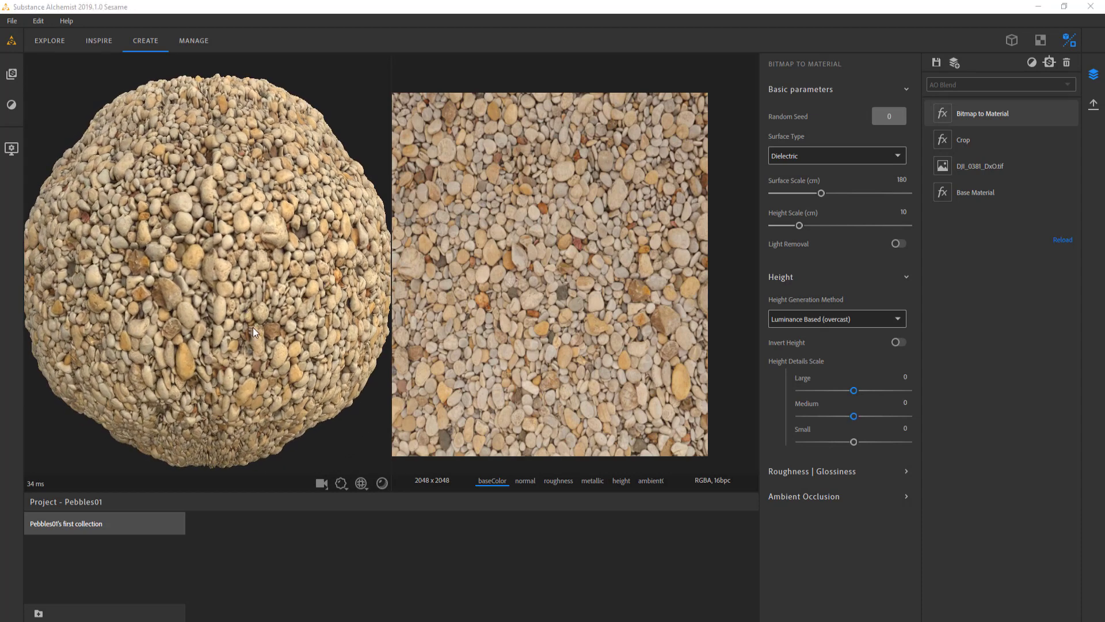
{"action": "left_click", "coordinate": [361, 483]}
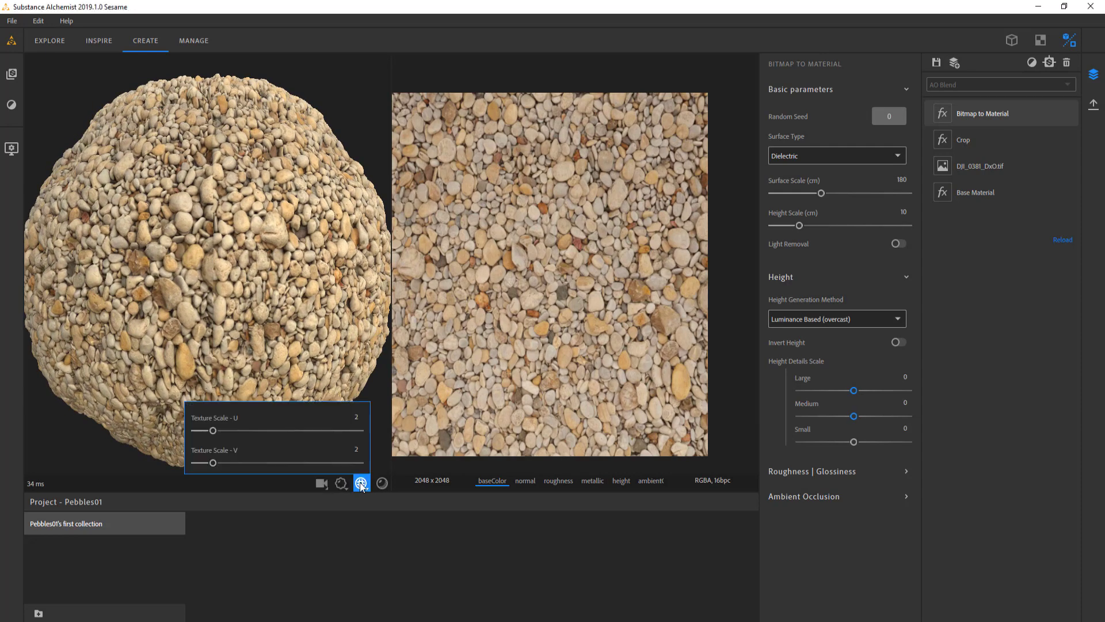
{"action": "left_click_drag", "start_coordinate": [213, 430], "coordinate": [193, 462]}
{"action": "mouse_move", "coordinate": [150, 309]}
{"action": "left_mouse_down"}
{"action": "mouse_move", "coordinate": [199, 306]}
{"action": "mouse_move", "coordinate": [144, 330]}
{"action": "mouse_move", "coordinate": [191, 312]}
{"action": "mouse_move", "coordinate": [201, 295]}
{"action": "left_mouse_up"}
{"action": "scroll", "coordinate": [176, 316], "scroll_direction": "up", "scroll_amount": 4}
{"action": "scroll", "coordinate": [191, 312], "scroll_direction": "down", "scroll_amount": 3}
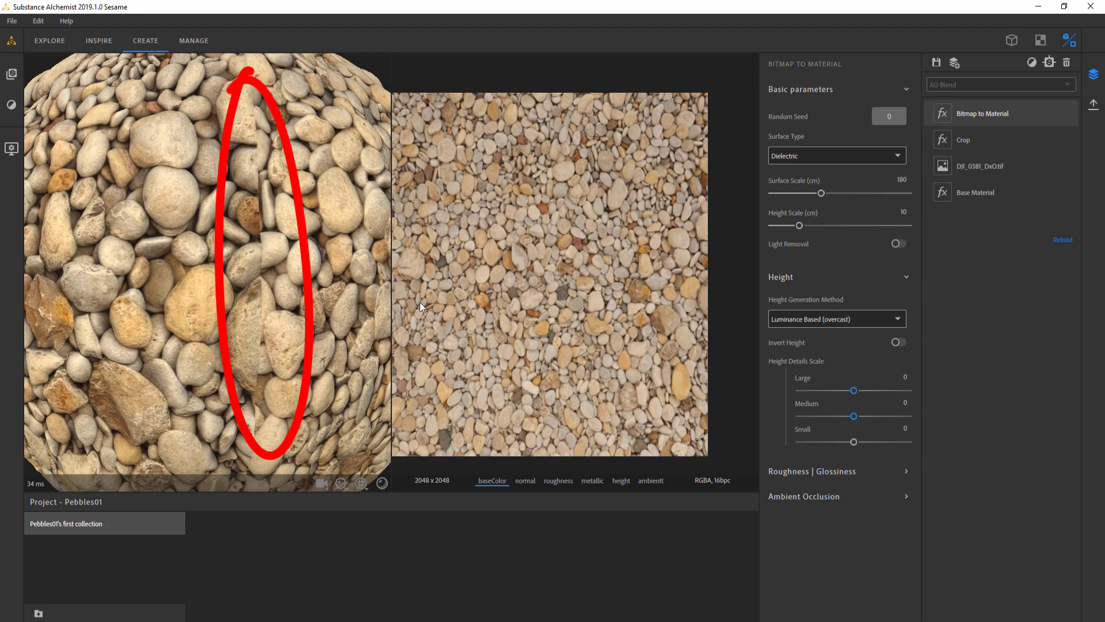
Turn on the tiling preview in the 2D view and examine the base color and height maps for repetition and seams
{"action": "left_click_drag", "start_coordinate": [519, 310], "coordinate": [550, 311]}
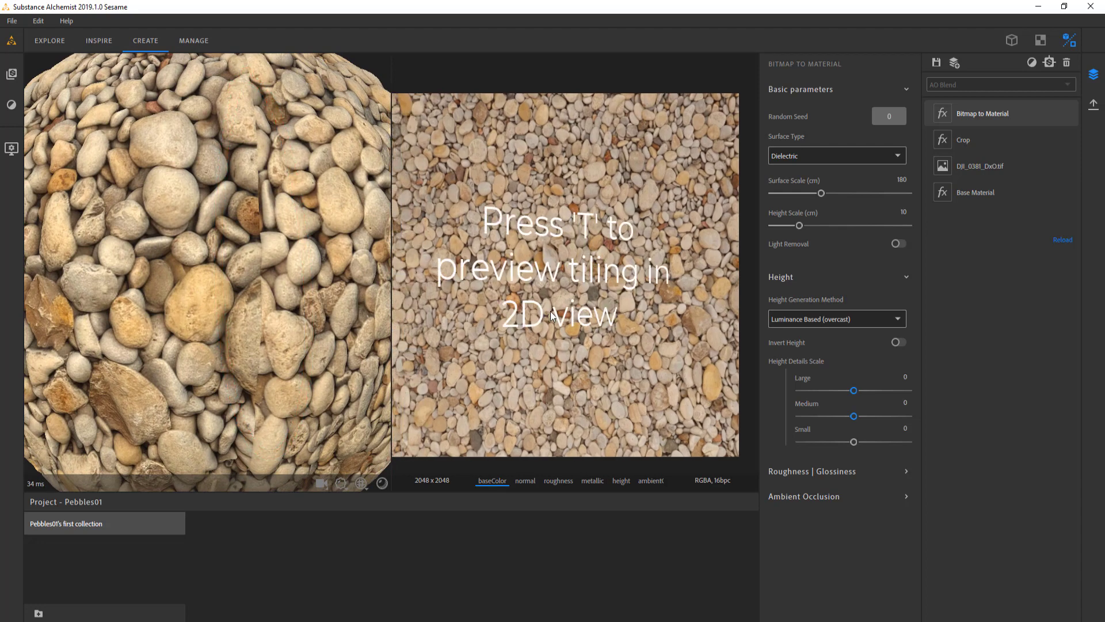
{"action": "scroll", "coordinate": [550, 311], "scroll_direction": "down", "scroll_amount": 2}
{"action": "key", "text": "t"}
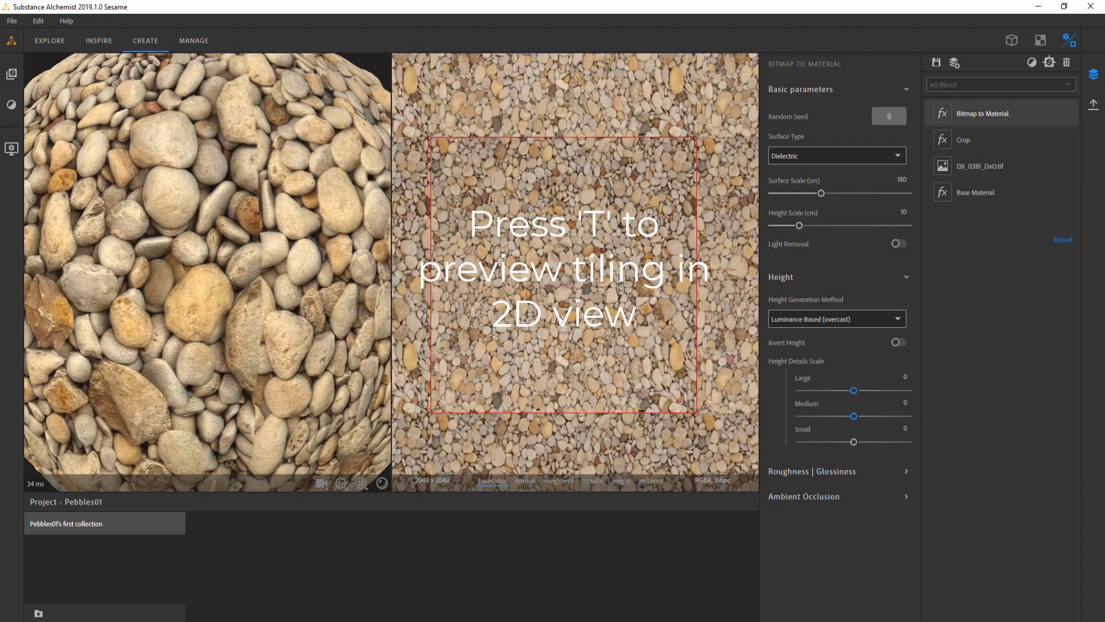
{"action": "scroll", "coordinate": [559, 319], "scroll_direction": "down", "scroll_amount": 2}
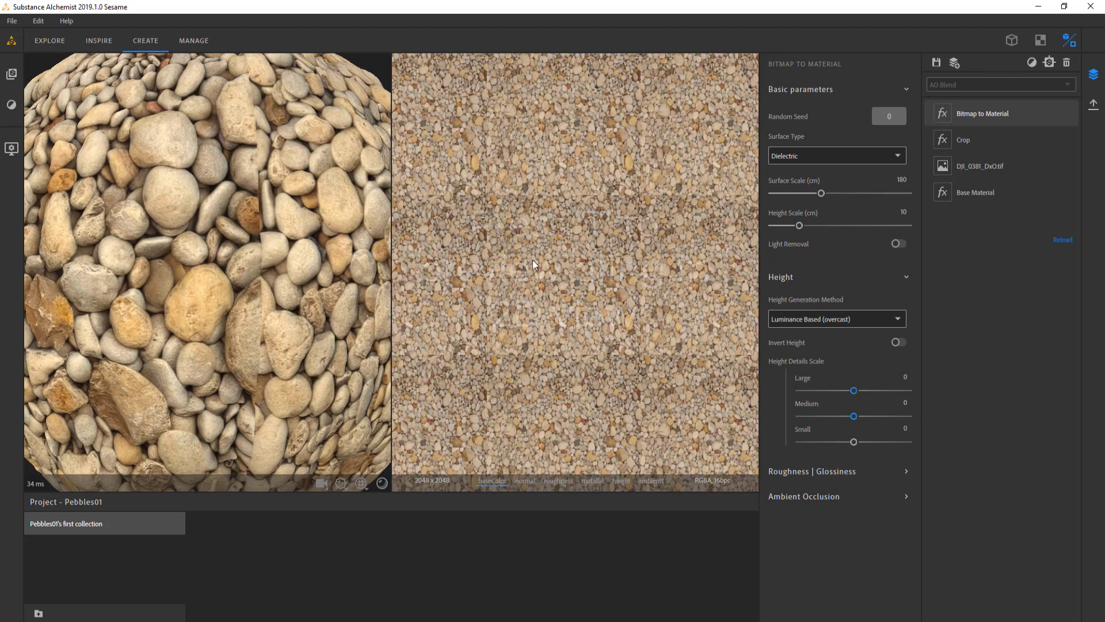
{"action": "scroll", "coordinate": [468, 298], "scroll_direction": "up", "scroll_amount": 4}
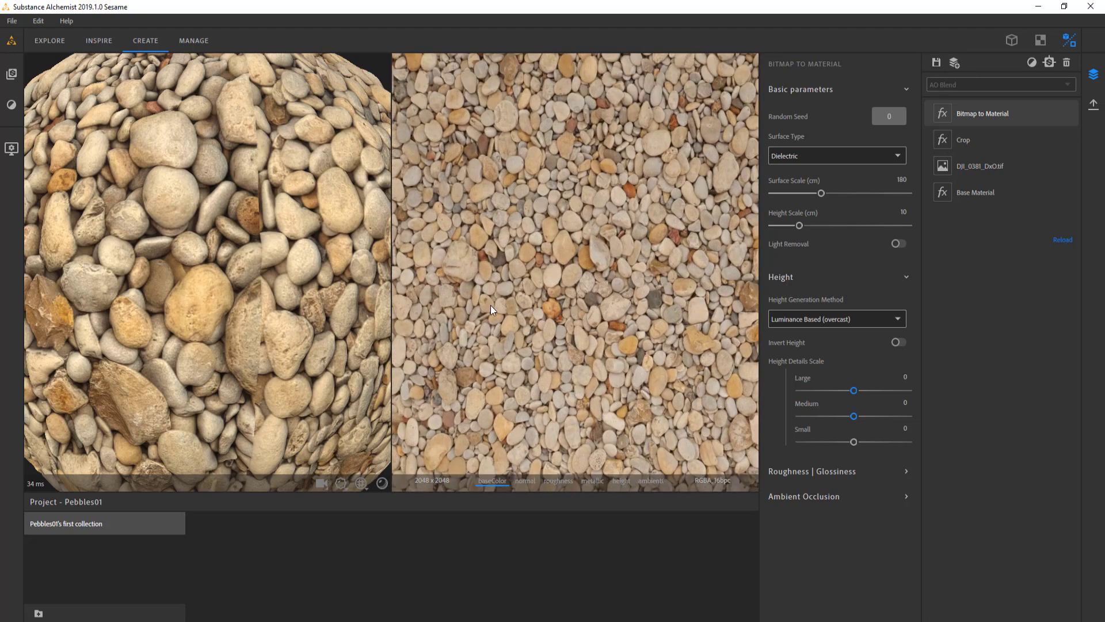
{"action": "left_click", "coordinate": [618, 483]}
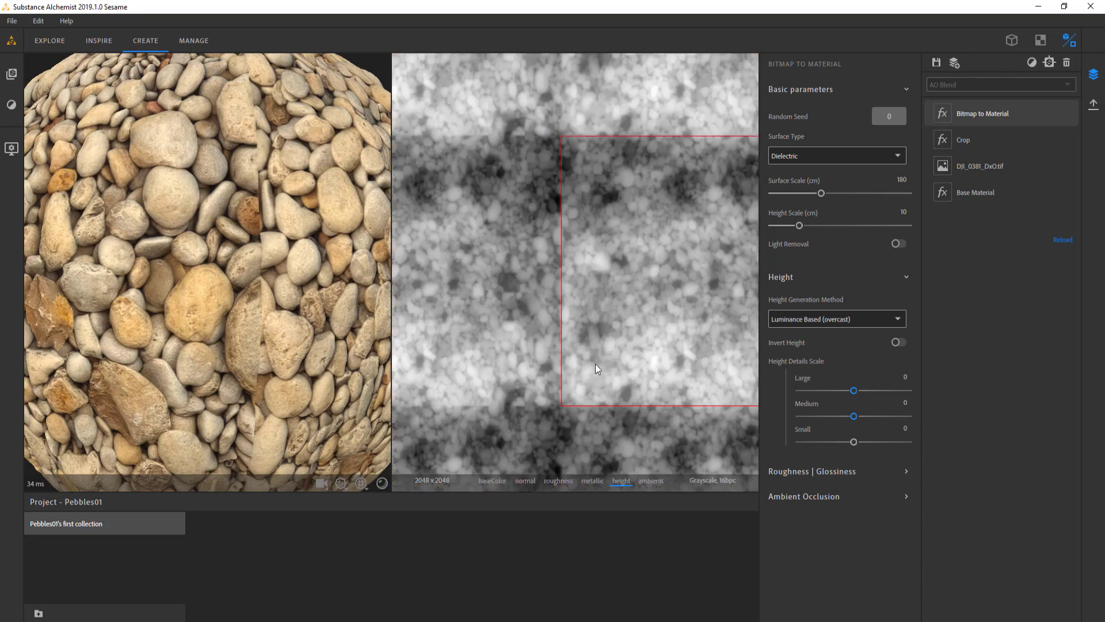
{"action": "middle_click_drag", "start_coordinate": [619, 346], "coordinate": [521, 350]}
{"action": "scroll", "coordinate": [520, 348], "scroll_direction": "down", "scroll_amount": 2}
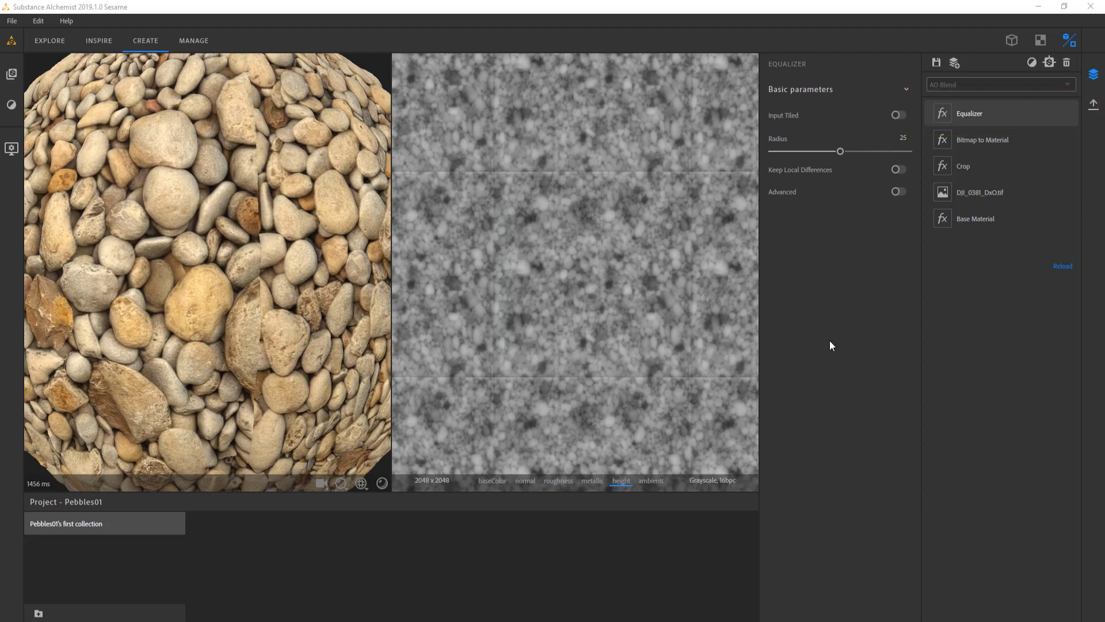
Examine the equalized material on the sphere and in the tiled height and normal maps
{"action": "left_click_drag", "start_coordinate": [322, 298], "coordinate": [270, 302]}
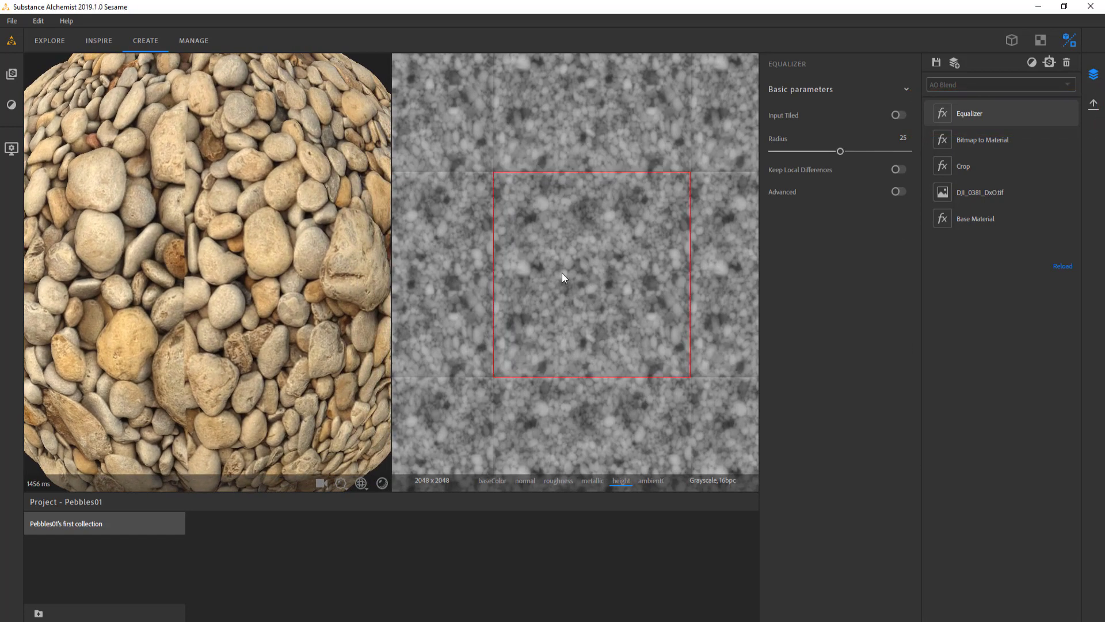
{"action": "scroll", "coordinate": [488, 228], "scroll_direction": "up", "scroll_amount": 5}
{"action": "middle_click_drag", "start_coordinate": [478, 243], "coordinate": [600, 273]}
{"action": "scroll", "coordinate": [552, 289], "scroll_direction": "down", "scroll_amount": 3}
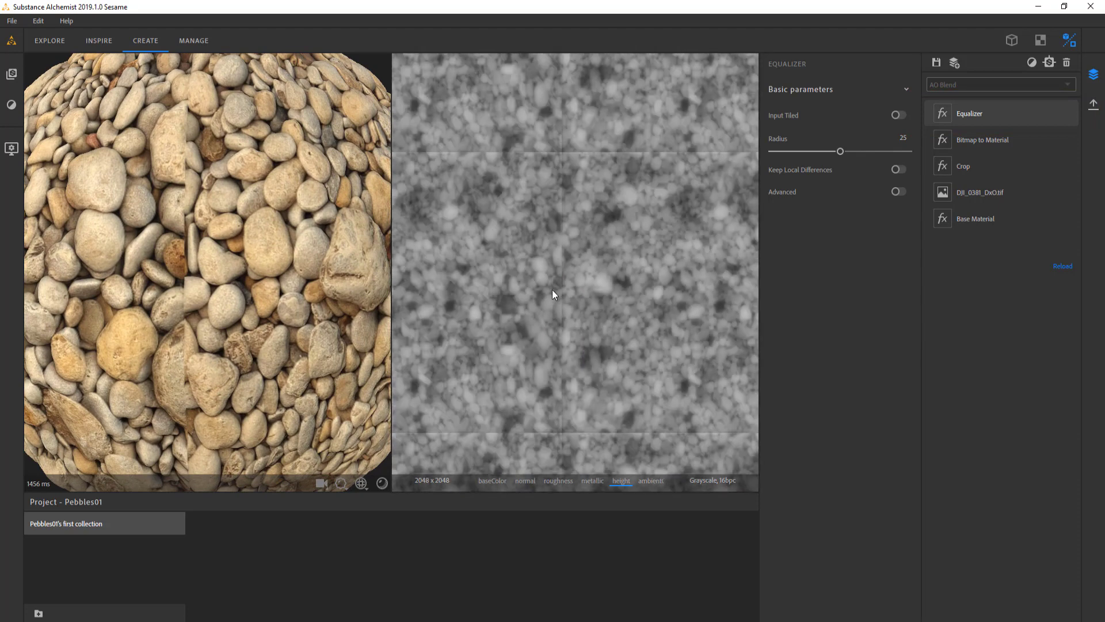
{"action": "scroll", "coordinate": [632, 307], "scroll_direction": "down", "scroll_amount": 2}
{"action": "left_click", "coordinate": [525, 481]}
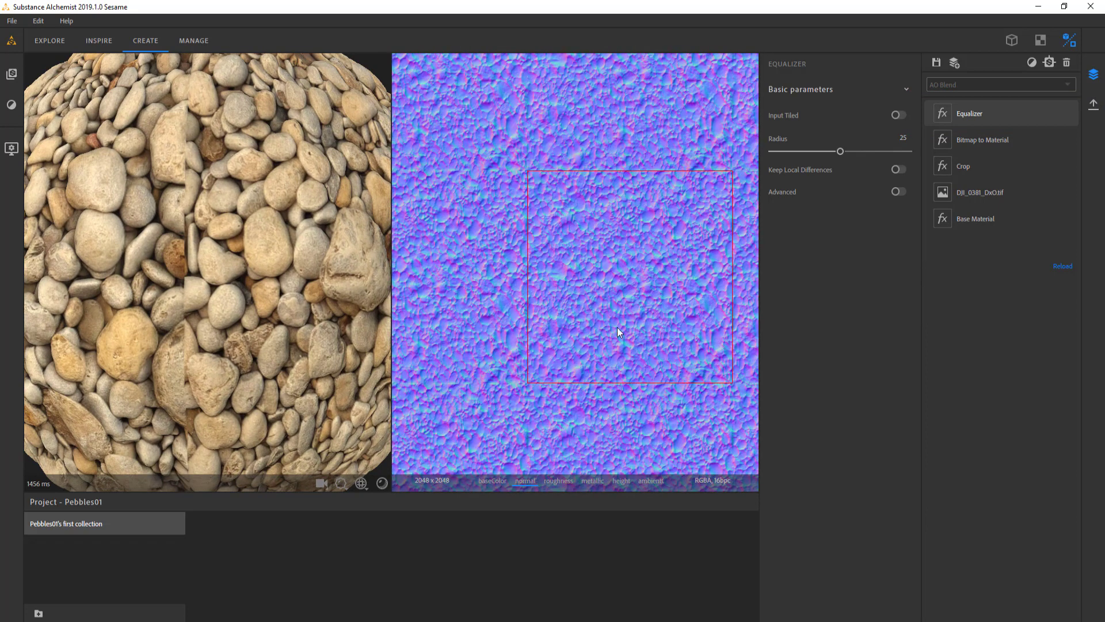
{"action": "middle_click_drag", "start_coordinate": [617, 333], "coordinate": [590, 336]}
Examine the tiled base color up close and from a distance for visible seams between the repeats
{"action": "left_click", "coordinate": [491, 480]}
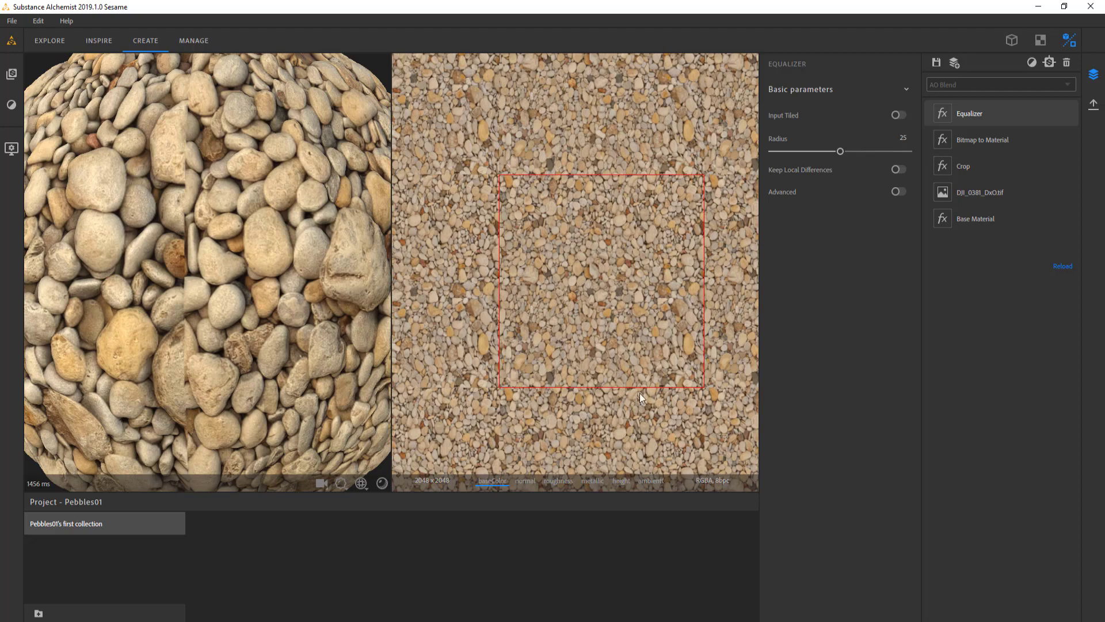
{"action": "scroll", "coordinate": [571, 335], "scroll_direction": "up", "scroll_amount": 8}
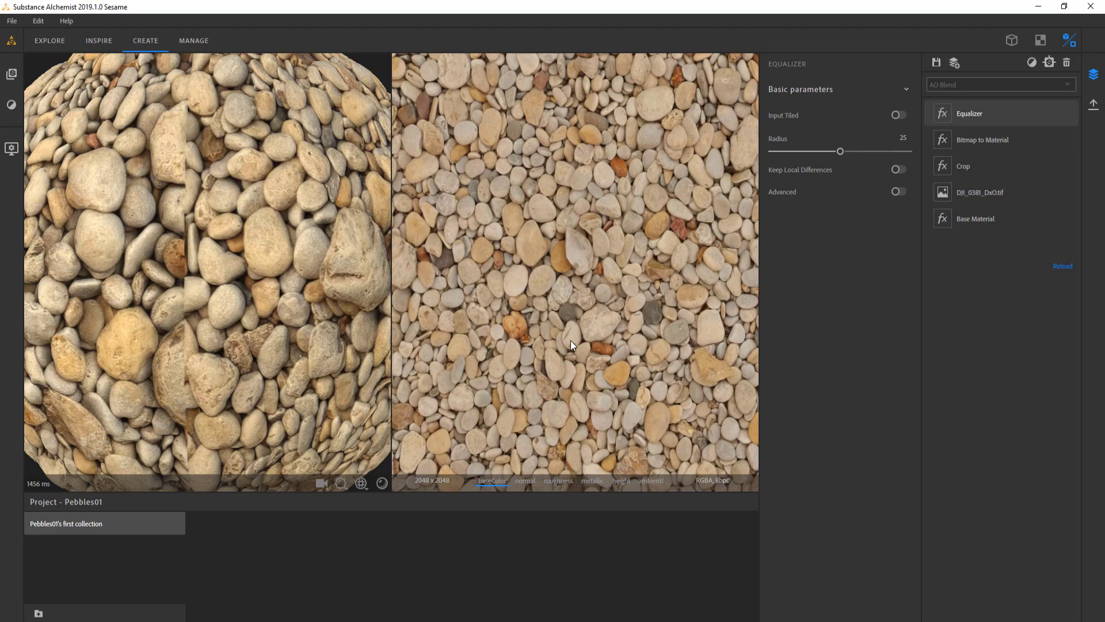
{"action": "scroll", "coordinate": [571, 340], "scroll_direction": "up", "scroll_amount": 5}
{"action": "middle_click_drag", "start_coordinate": [515, 394], "coordinate": [452, 343]}
{"action": "scroll", "coordinate": [574, 310], "scroll_direction": "down", "scroll_amount": 3}
{"action": "scroll", "coordinate": [574, 309], "scroll_direction": "down", "scroll_amount": 7}
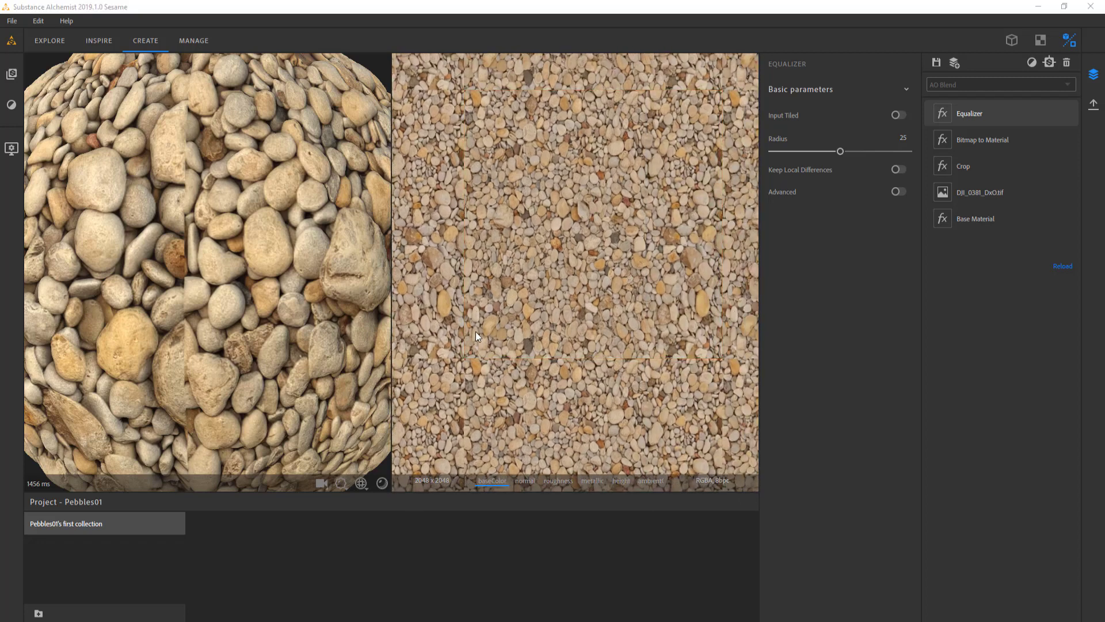
Add the Make It Tile Advanced filter above the Equalizer in the layer stack
{"action": "right_click", "coordinate": [996, 366]}
{"action": "type", "text": "ti"}
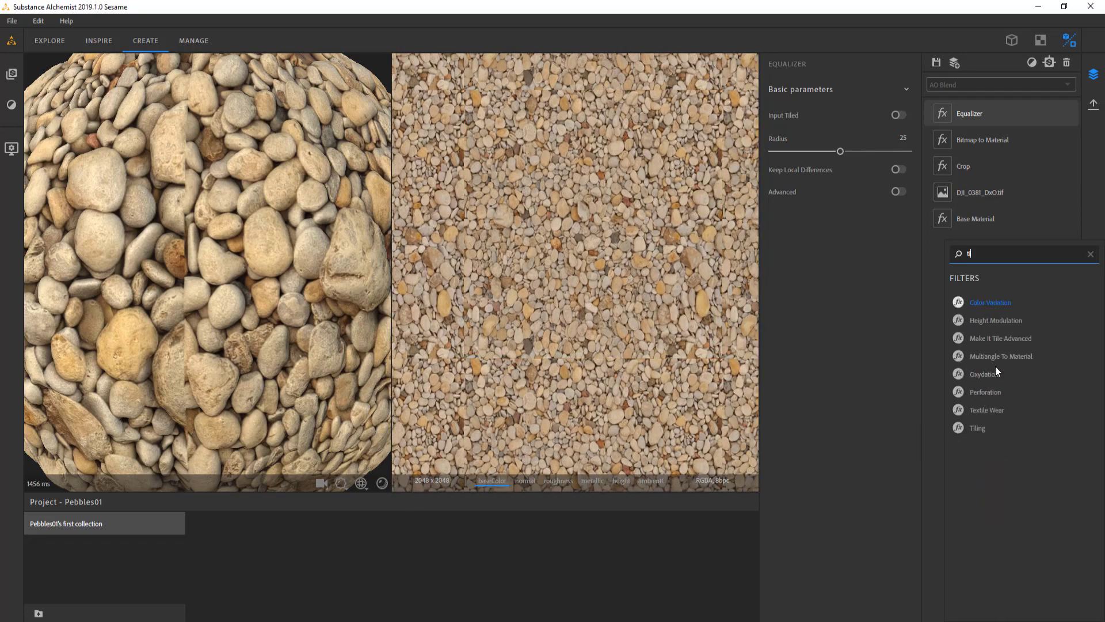
{"action": "type", "text": "le"}
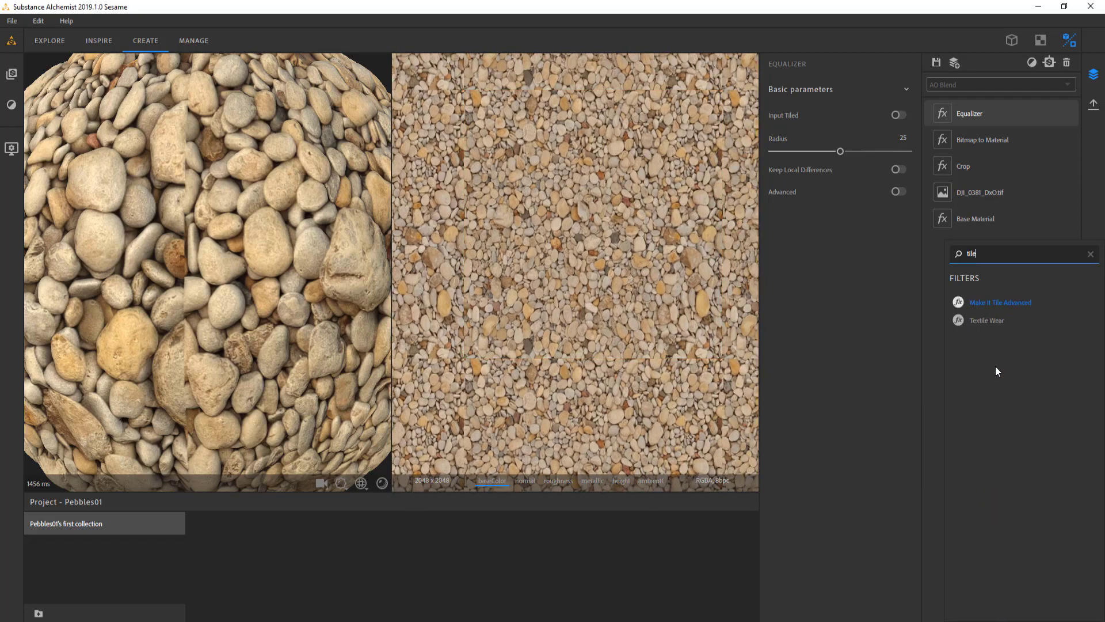
{"action": "left_click", "coordinate": [983, 303]}
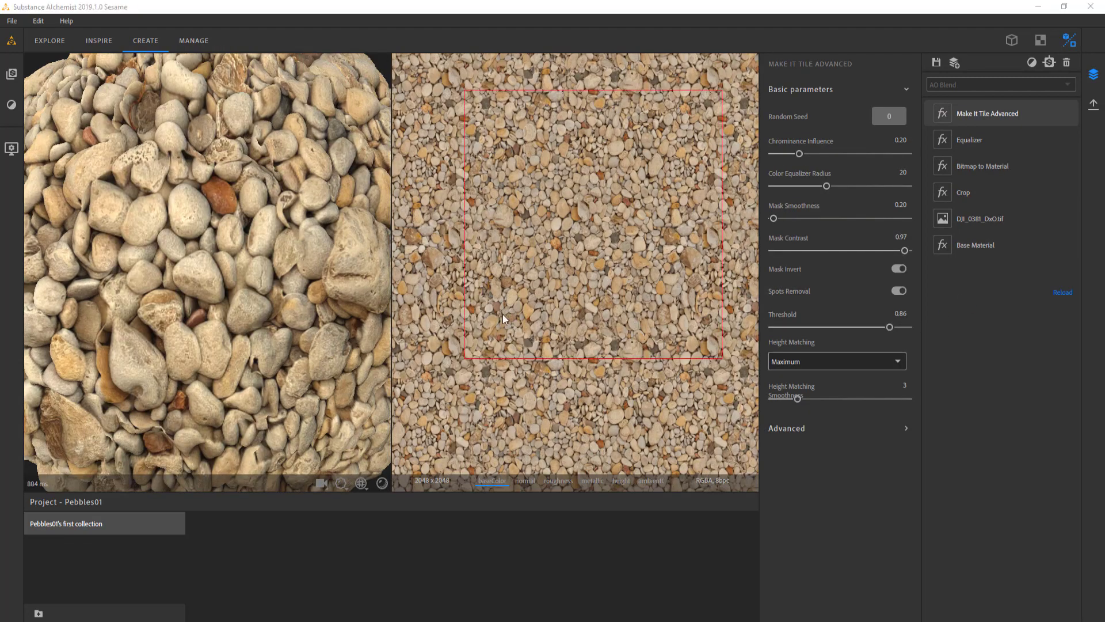
Examine the tiled pebbles up close on the sphere and check the tiled height map for blurred areas
{"action": "left_click_drag", "start_coordinate": [206, 308], "coordinate": [267, 308]}
{"action": "scroll", "coordinate": [224, 300], "scroll_direction": "up", "scroll_amount": 5}
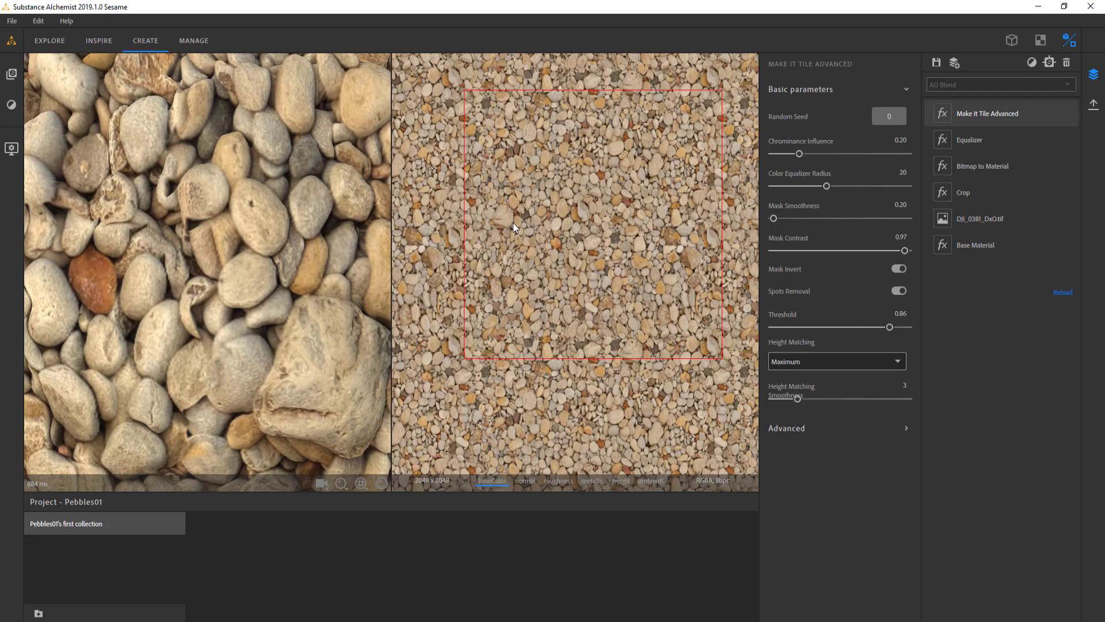
{"action": "scroll", "coordinate": [513, 223], "scroll_direction": "up", "scroll_amount": 3}
{"action": "left_click", "coordinate": [621, 480]}
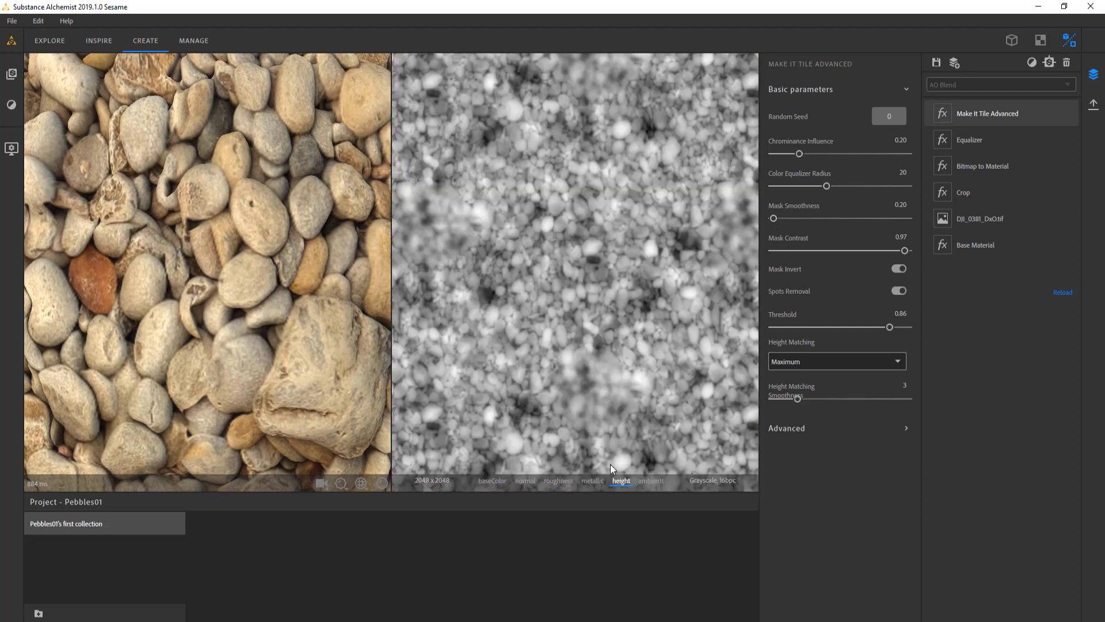
{"action": "scroll", "coordinate": [548, 282], "scroll_direction": "down", "scroll_amount": 2}
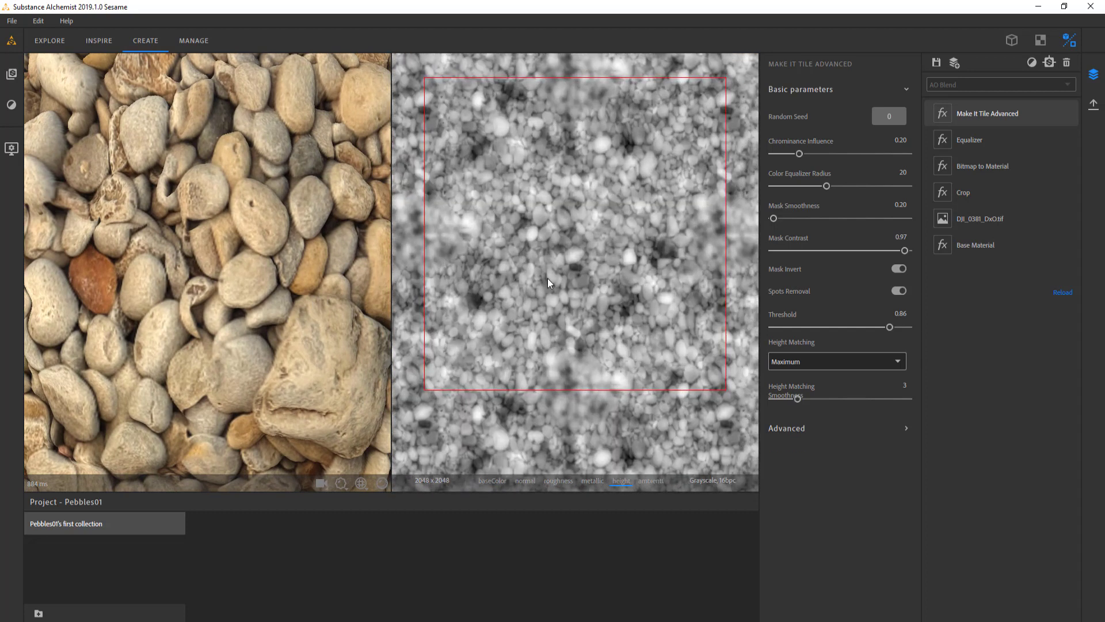
Set Make It Tile Advanced's Threshold to 0.83 and its Height Matching Smoothness to 8.34
{"action": "left_click_drag", "start_coordinate": [773, 218], "coordinate": [830, 221]}
{"action": "mouse_move", "coordinate": [826, 186]}
{"action": "left_mouse_down"}
{"action": "mouse_move", "coordinate": [883, 187]}
{"action": "mouse_move", "coordinate": [814, 187]}
{"action": "left_mouse_up"}
{"action": "left_click_drag", "start_coordinate": [870, 328], "coordinate": [886, 328]}
{"action": "left_click_drag", "start_coordinate": [800, 154], "coordinate": [911, 155]}
{"action": "scroll", "coordinate": [578, 267], "scroll_direction": "up", "scroll_amount": 4}
{"action": "left_click_drag", "start_coordinate": [798, 399], "coordinate": [843, 400]}
Set Chrominance Influence to 0.34, Color Equalizer Radius to 37.82, Mask Smoothness to 10.39 and Mask Contrast to 0.79, with the Advanced parameters expanded
{"action": "left_click", "coordinate": [905, 429]}
{"action": "scroll", "coordinate": [578, 267], "scroll_direction": "down", "scroll_amount": 4}
{"action": "left_click_drag", "start_coordinate": [814, 186], "coordinate": [849, 187]}
{"action": "scroll", "coordinate": [577, 267], "scroll_direction": "up", "scroll_amount": 3}
{"action": "left_click_drag", "start_coordinate": [909, 153], "coordinate": [814, 155]}
{"action": "left_click_drag", "start_coordinate": [829, 218], "coordinate": [799, 218]}
{"action": "left_click_drag", "start_coordinate": [849, 186], "coordinate": [876, 187]}
{"action": "scroll", "coordinate": [578, 236], "scroll_direction": "down", "scroll_amount": 3}
{"action": "left_click_drag", "start_coordinate": [905, 250], "coordinate": [880, 251]}
{"action": "left_click_drag", "start_coordinate": [800, 218], "coordinate": [861, 219]}
{"action": "left_click_drag", "start_coordinate": [815, 154], "coordinate": [818, 153]}
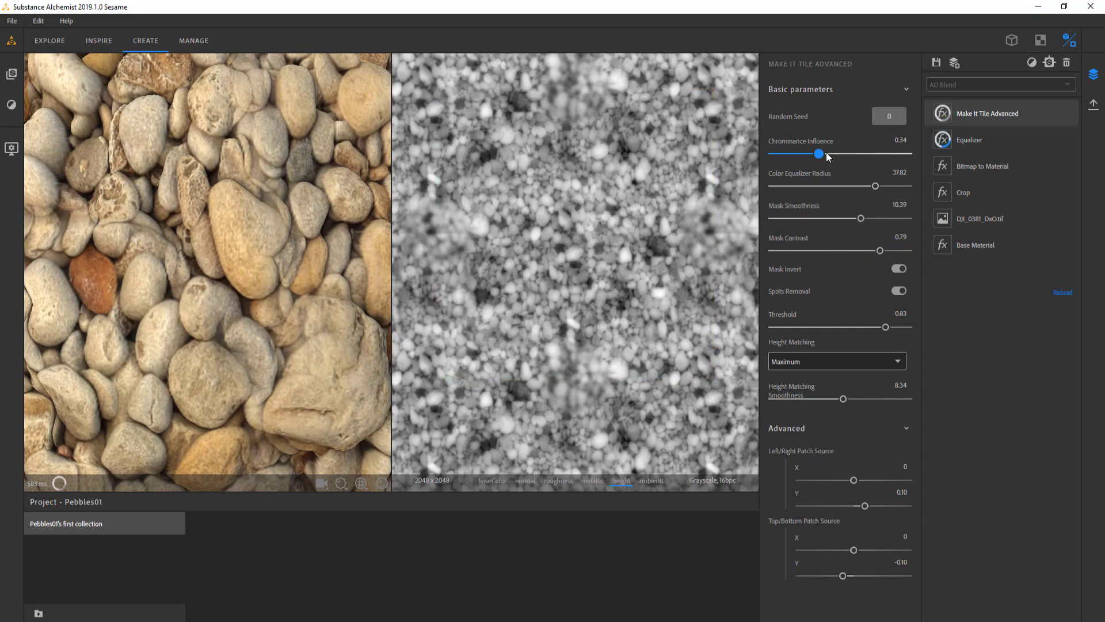
Set Height Matching to None and check the result on the sphere and in the base color map
{"action": "left_click", "coordinate": [811, 366]}
{"action": "left_click", "coordinate": [810, 379]}
{"action": "scroll", "coordinate": [247, 294], "scroll_direction": "down", "scroll_amount": 5}
{"action": "left_click_drag", "start_coordinate": [247, 295], "coordinate": [194, 272]}
{"action": "scroll", "coordinate": [289, 264], "scroll_direction": "up", "scroll_amount": 4}
{"action": "scroll", "coordinate": [195, 276], "scroll_direction": "down", "scroll_amount": 4}
{"action": "left_click", "coordinate": [382, 483]}
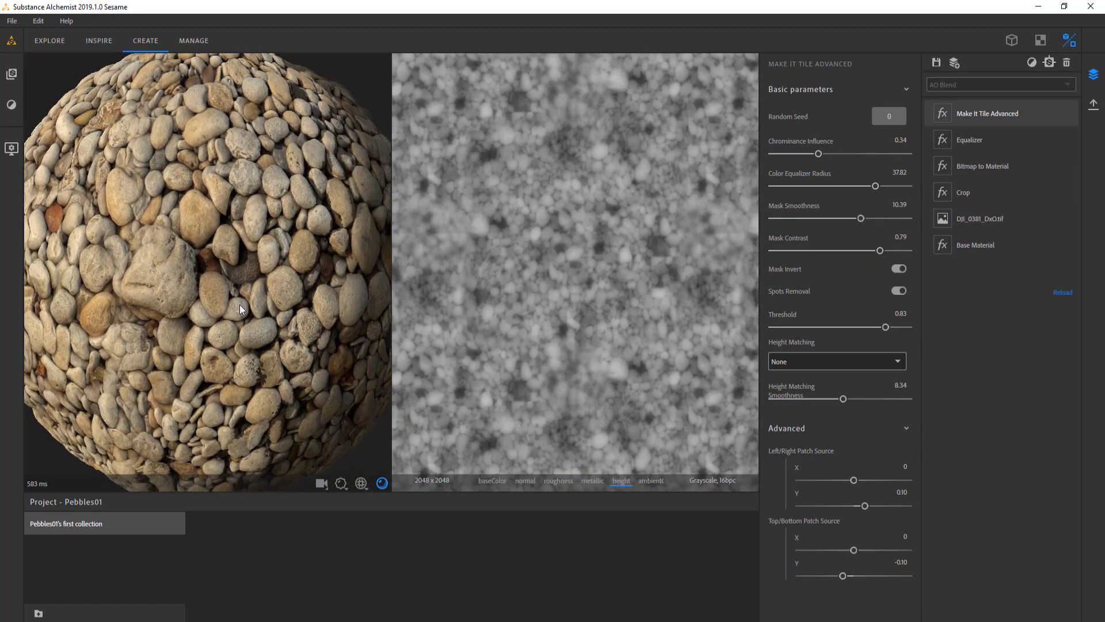
{"action": "left_click", "coordinate": [493, 481]}
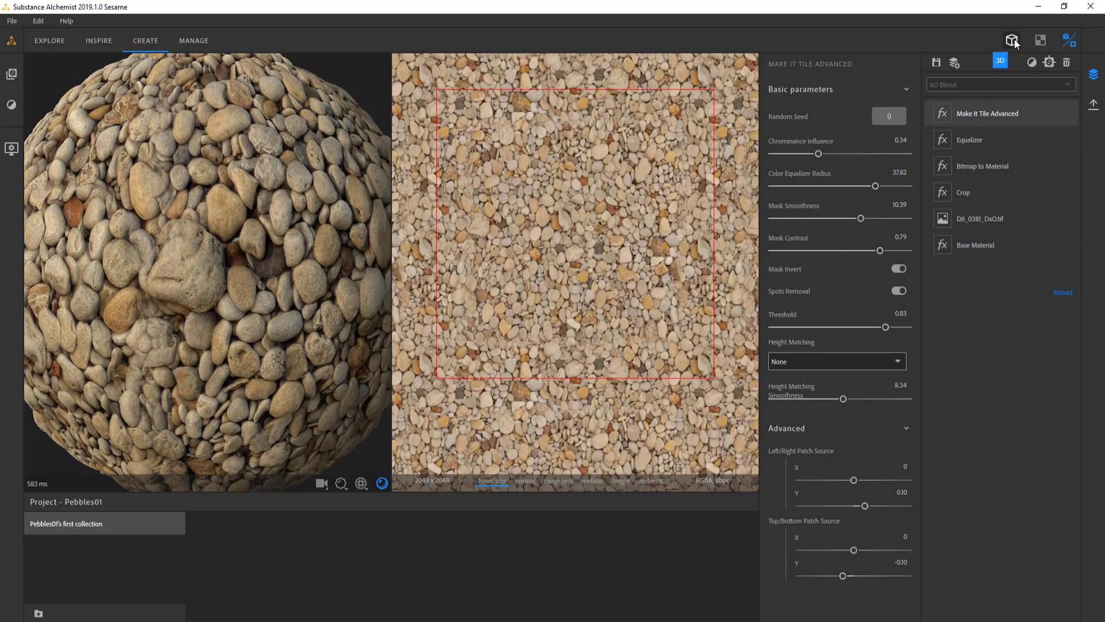
Show only the 3D view, set the displacement amplitude to 0.63 and inspect the displaced pebbles up close
{"action": "left_click", "coordinate": [1012, 41]}
{"action": "left_click_drag", "start_coordinate": [414, 305], "coordinate": [530, 276]}
{"action": "left_click", "coordinate": [708, 484]}
{"action": "left_click_drag", "start_coordinate": [596, 431], "coordinate": [648, 431]}
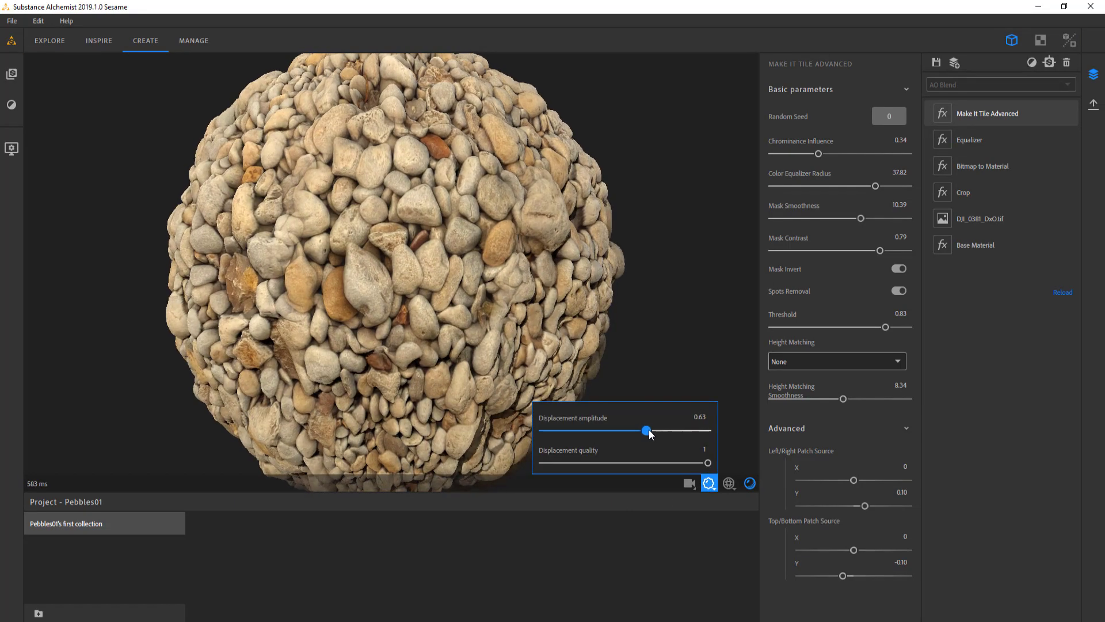
{"action": "left_click_drag", "start_coordinate": [521, 288], "coordinate": [408, 321]}
{"action": "scroll", "coordinate": [429, 275], "scroll_direction": "up", "scroll_amount": 3}
{"action": "scroll", "coordinate": [429, 306], "scroll_direction": "down", "scroll_amount": 2}
{"action": "scroll", "coordinate": [455, 321], "scroll_direction": "up", "scroll_amount": 3}
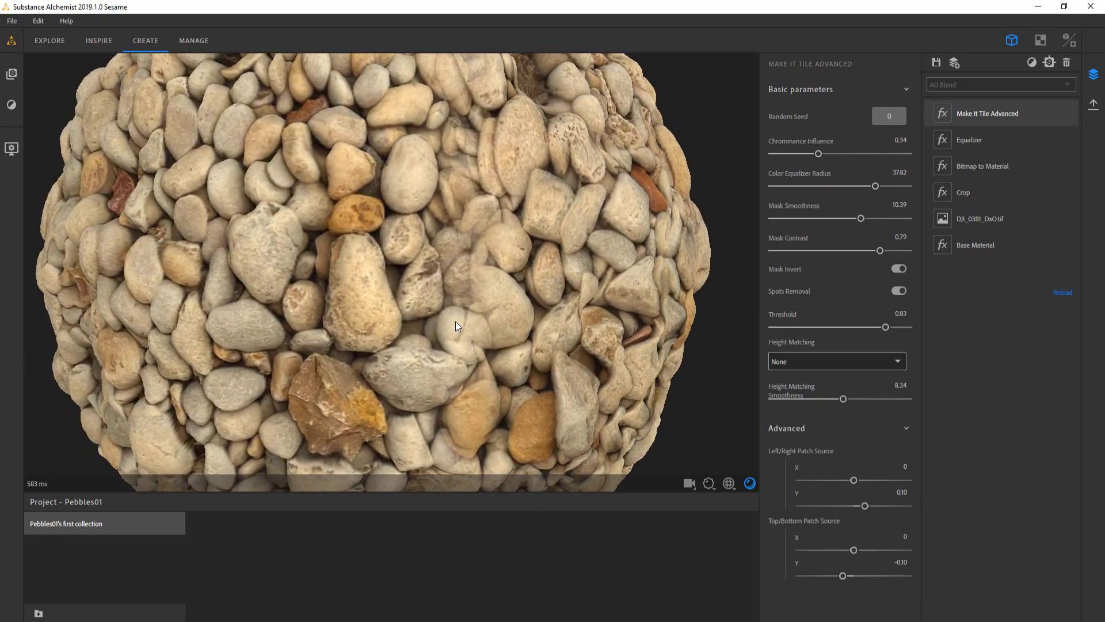
Add the Clone Patch filter above Make It Tile Advanced in the layer stack
{"action": "right_click", "coordinate": [982, 328]}
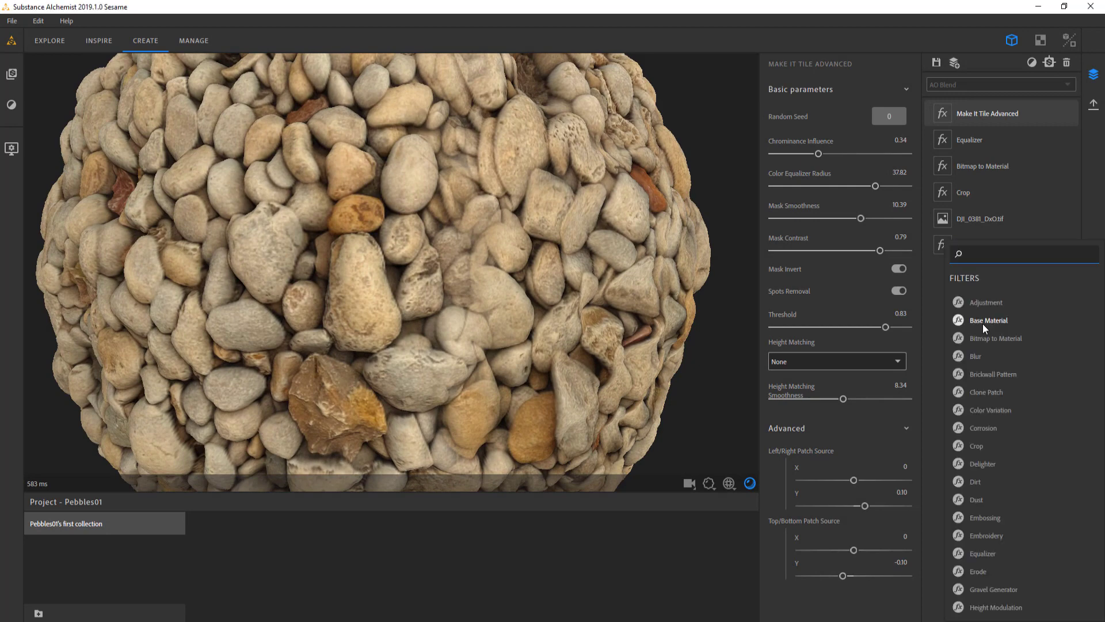
{"action": "type", "text": "pat"}
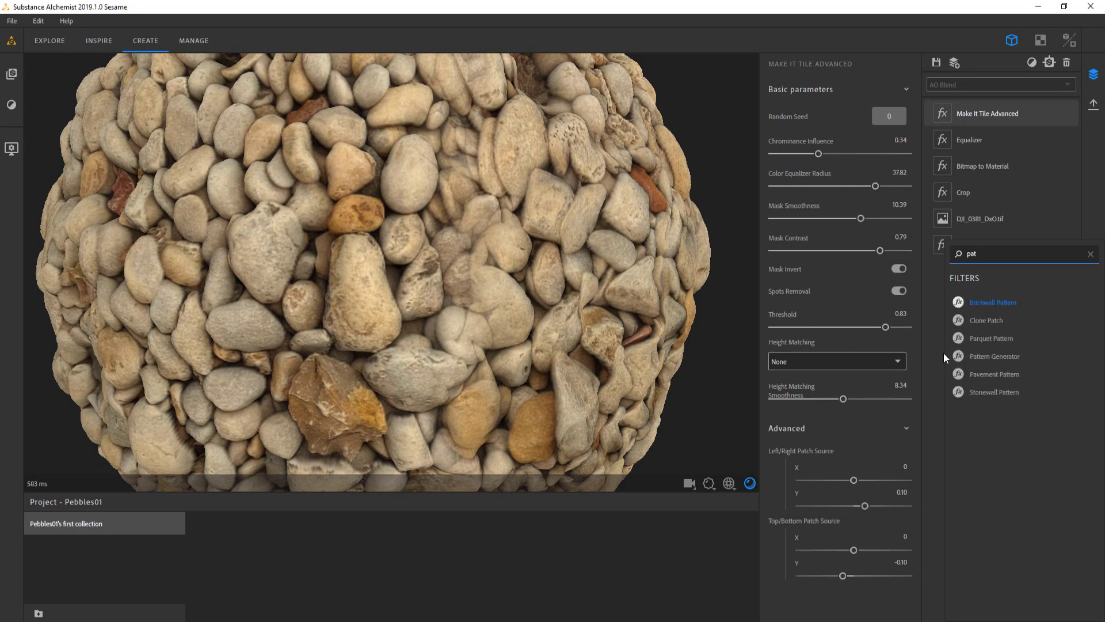
{"action": "left_click", "coordinate": [983, 320]}
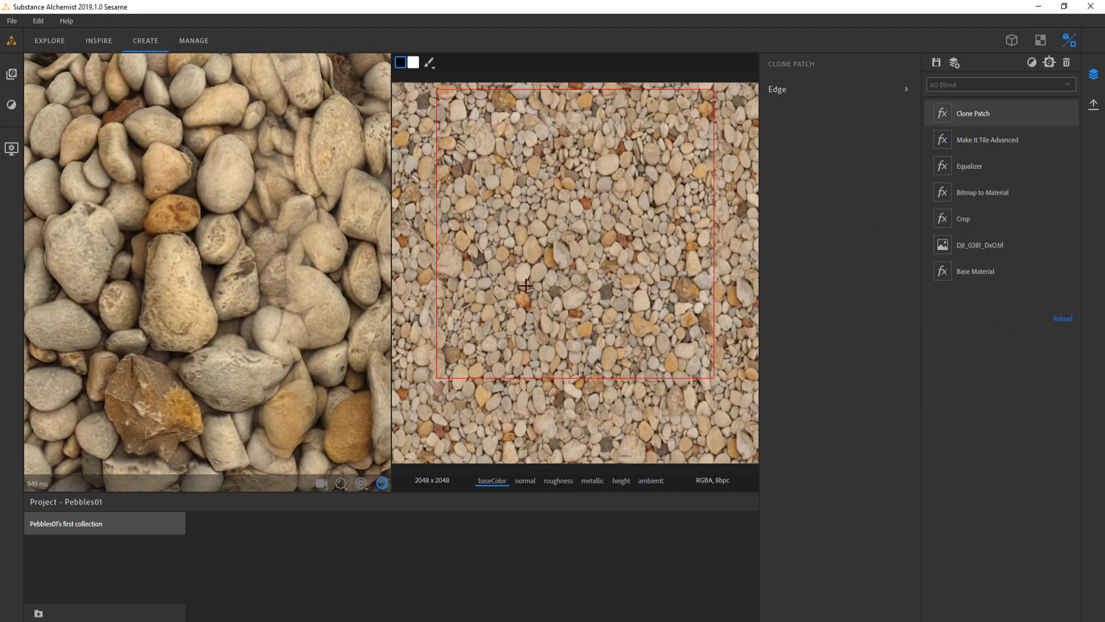
Paint a clone patch over the pebbles near the tile's left edge and look at the filter's Edge parameters
{"action": "left_click", "coordinate": [479, 260]}
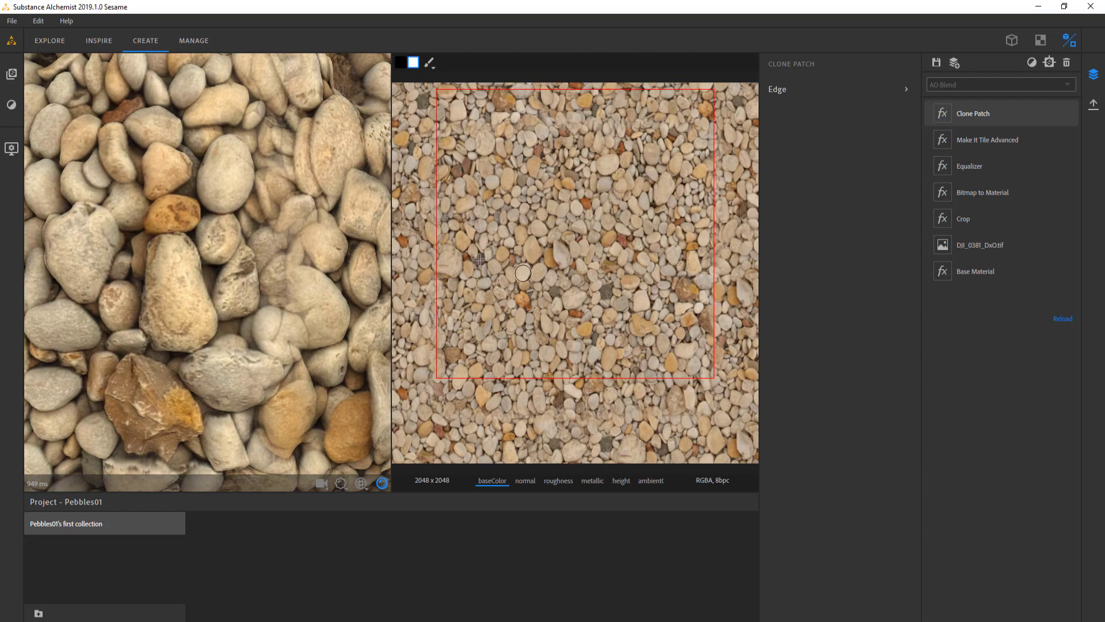
{"action": "left_click", "coordinate": [577, 209]}
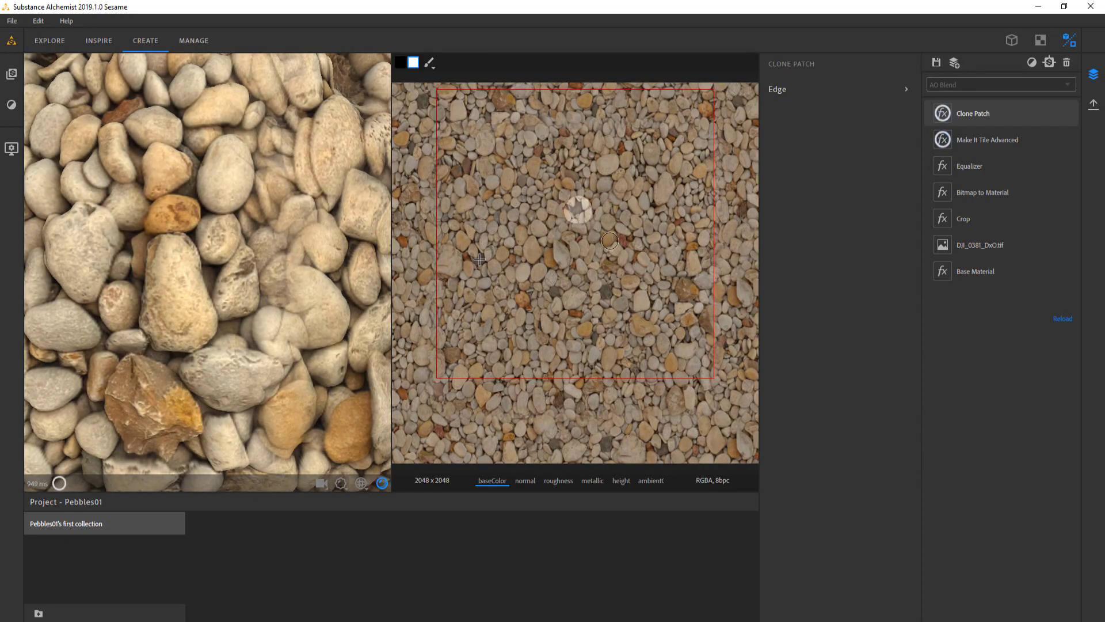
{"action": "left_click", "coordinate": [480, 260]}
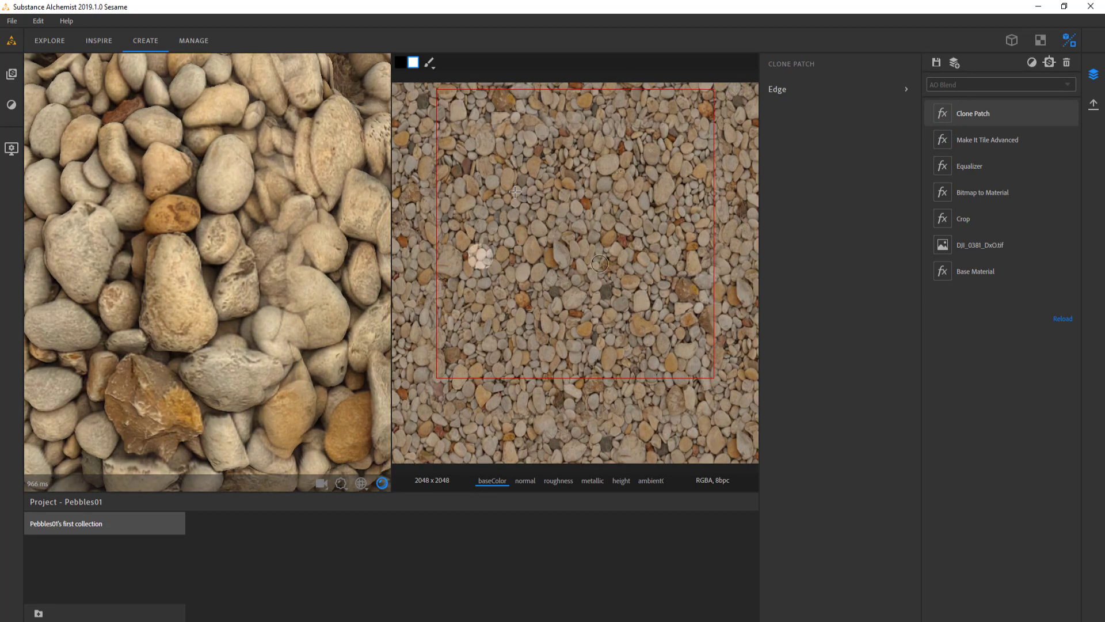
{"action": "left_click", "coordinate": [852, 90]}
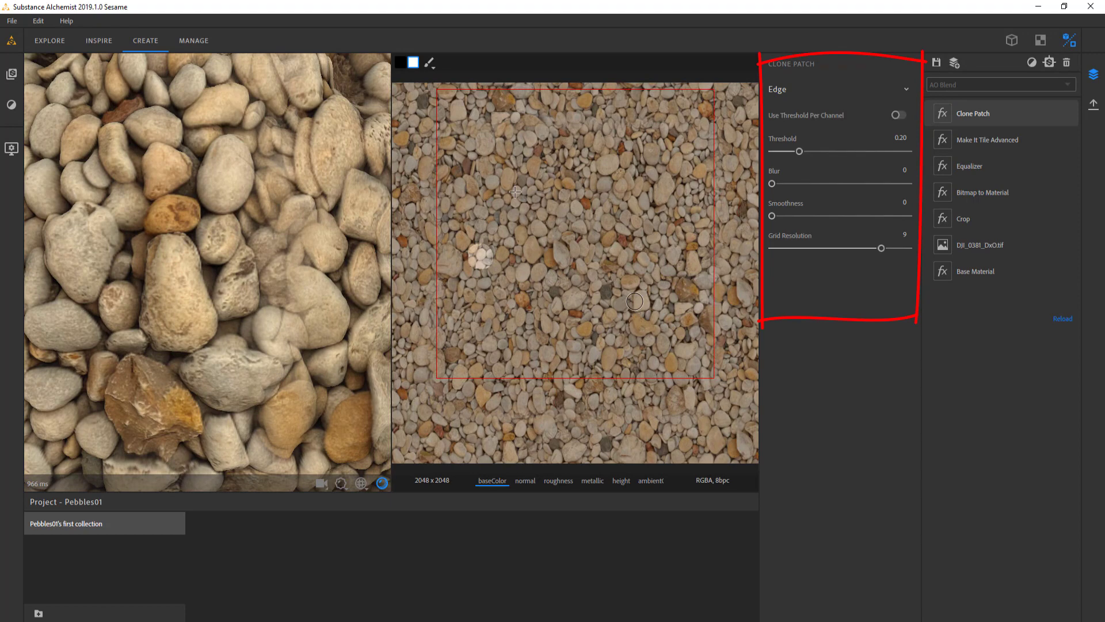
{"action": "left_click", "coordinate": [433, 68]}
{"action": "left_click_drag", "start_coordinate": [528, 104], "coordinate": [514, 103]}
{"action": "left_click", "coordinate": [481, 255]}
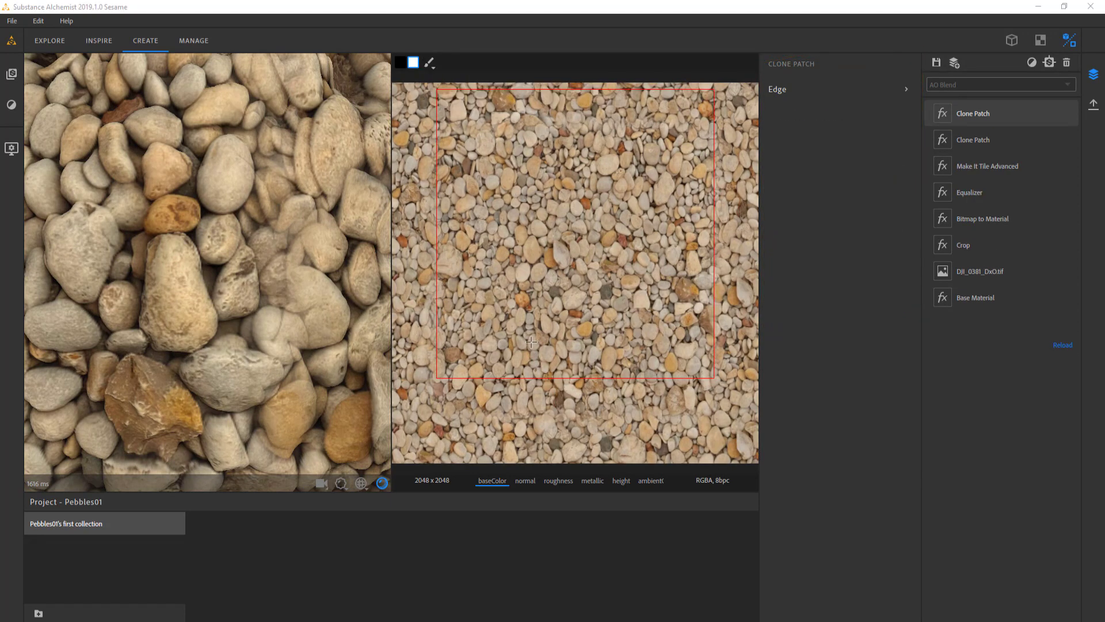
With the second Clone Patch, clone the orange pebble near the tile's middle onto the pebbles in its lower-right area
{"action": "left_click", "coordinate": [637, 329]}
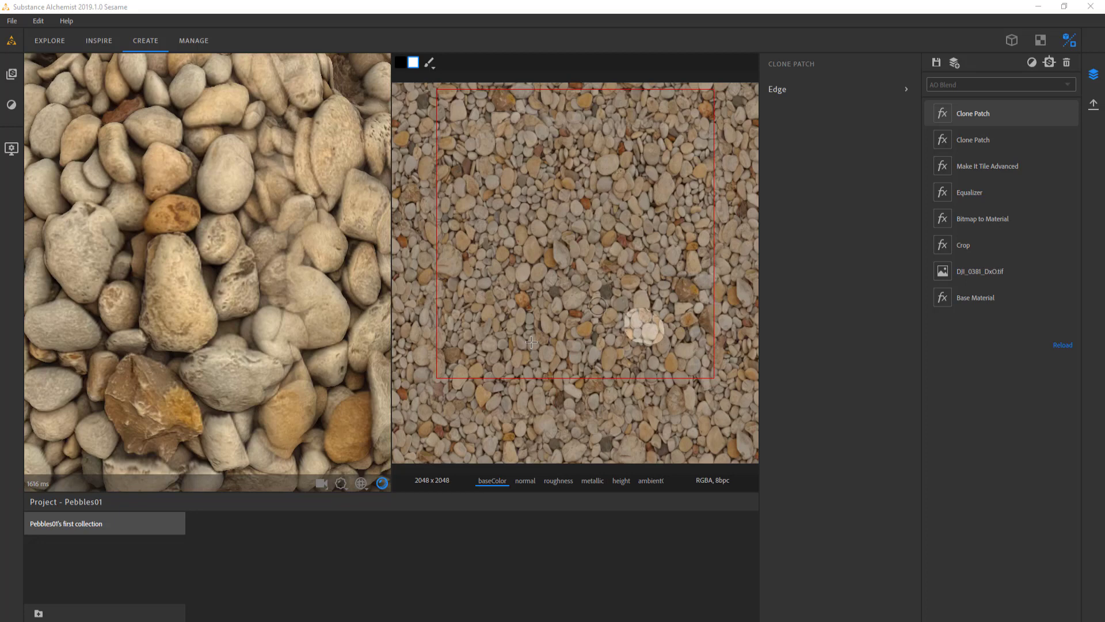
{"action": "left_click_drag", "start_coordinate": [575, 300], "coordinate": [585, 302]}
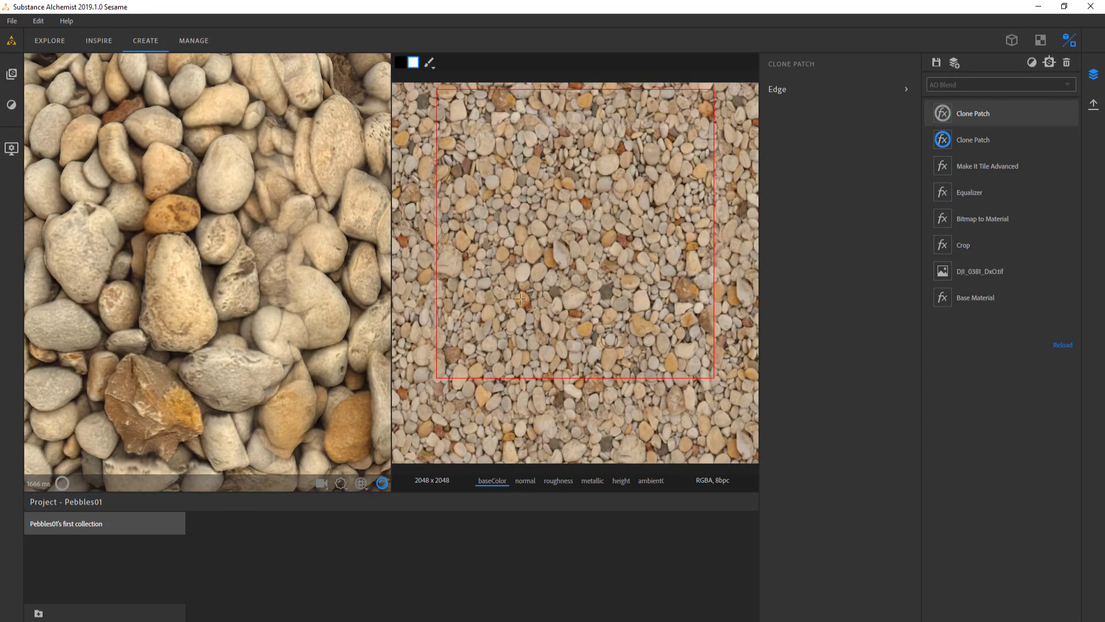
{"action": "left_click", "coordinate": [609, 338]}
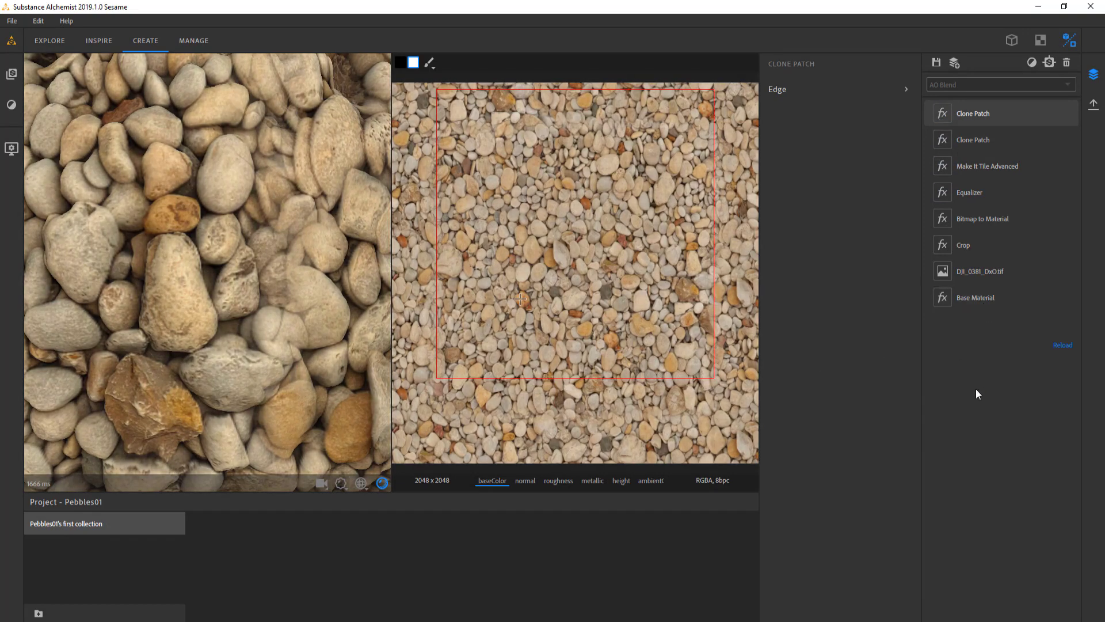
Add the Delighter filter above the two Clone Patch layers
{"action": "right_click", "coordinate": [975, 388]}
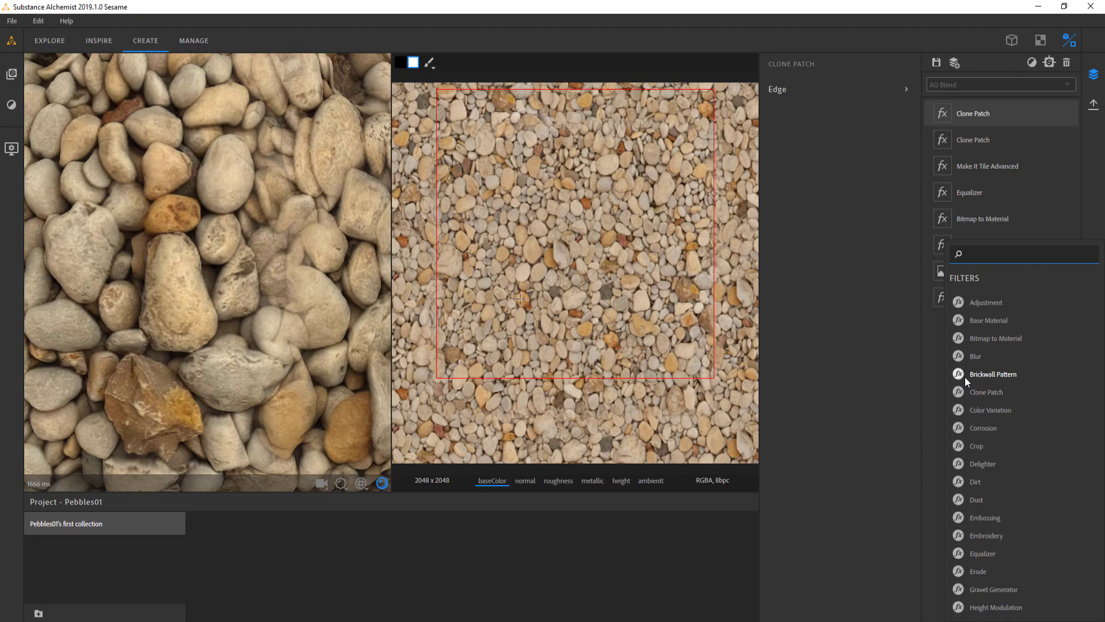
{"action": "type", "text": "del"}
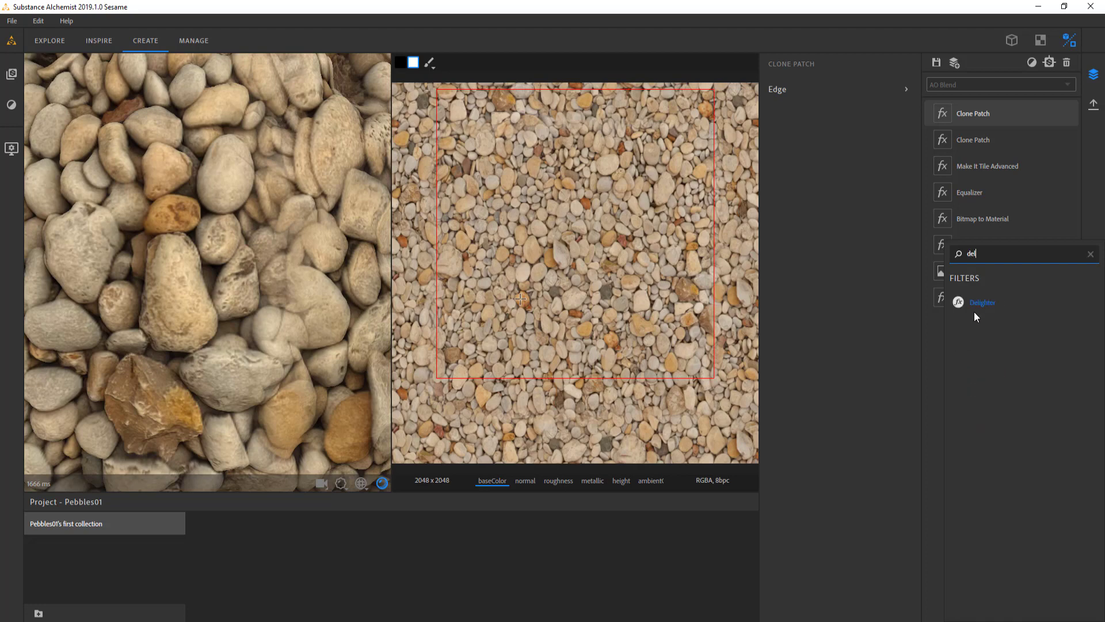
{"action": "left_click", "coordinate": [982, 303]}
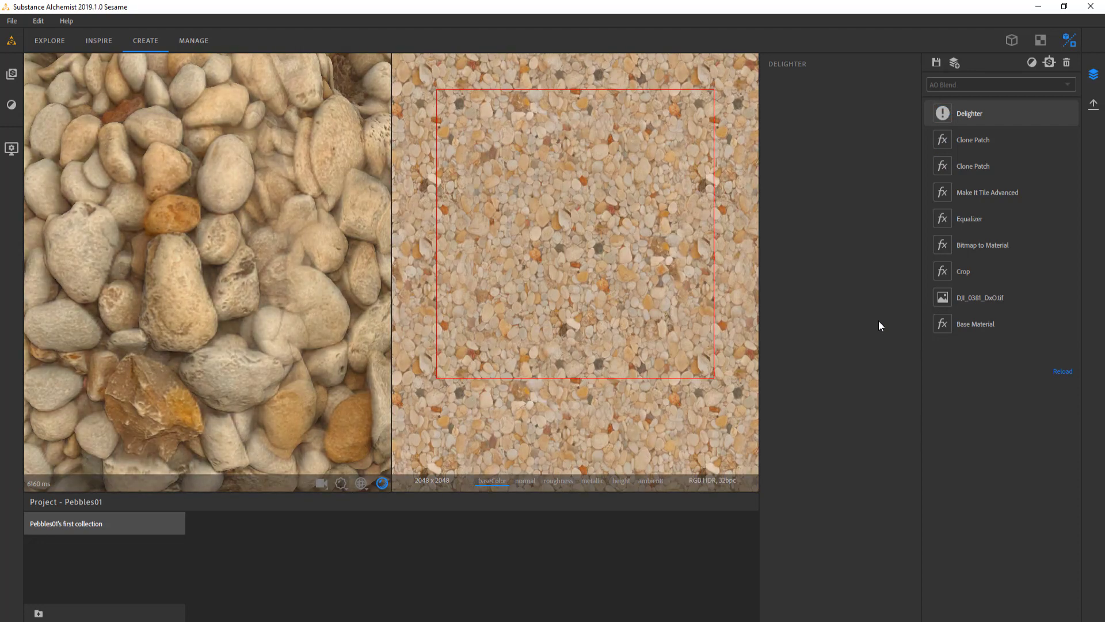
Examine the delighted pebbles on the sphere and in the base color, comparing them with the Delighter hidden and shown
{"action": "scroll", "coordinate": [238, 324], "scroll_direction": "down", "scroll_amount": 5}
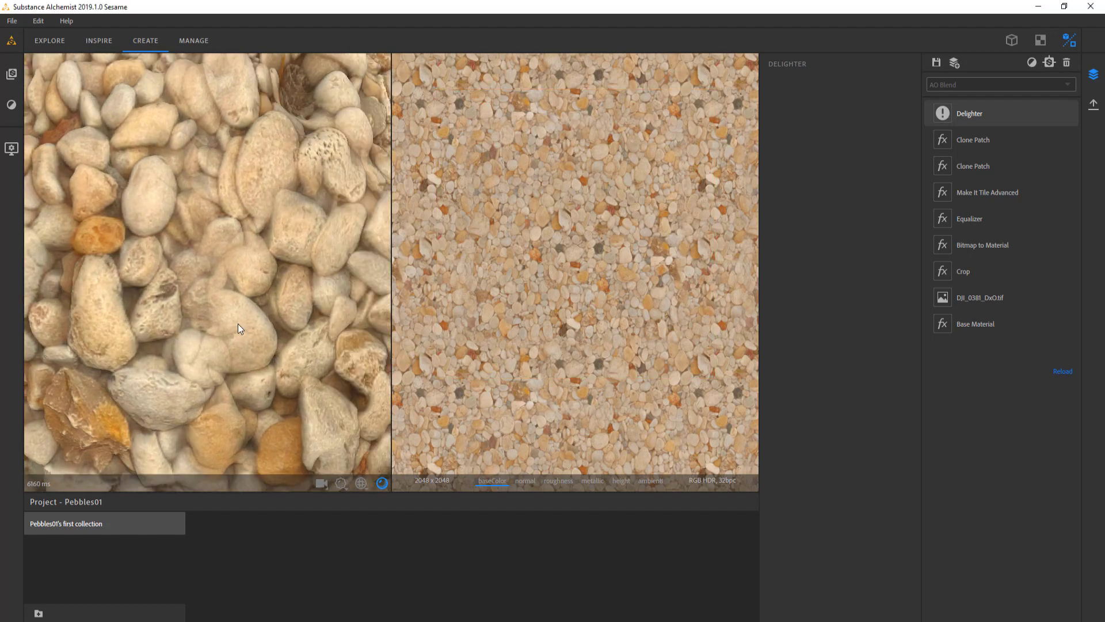
{"action": "scroll", "coordinate": [236, 313], "scroll_direction": "up", "scroll_amount": 5}
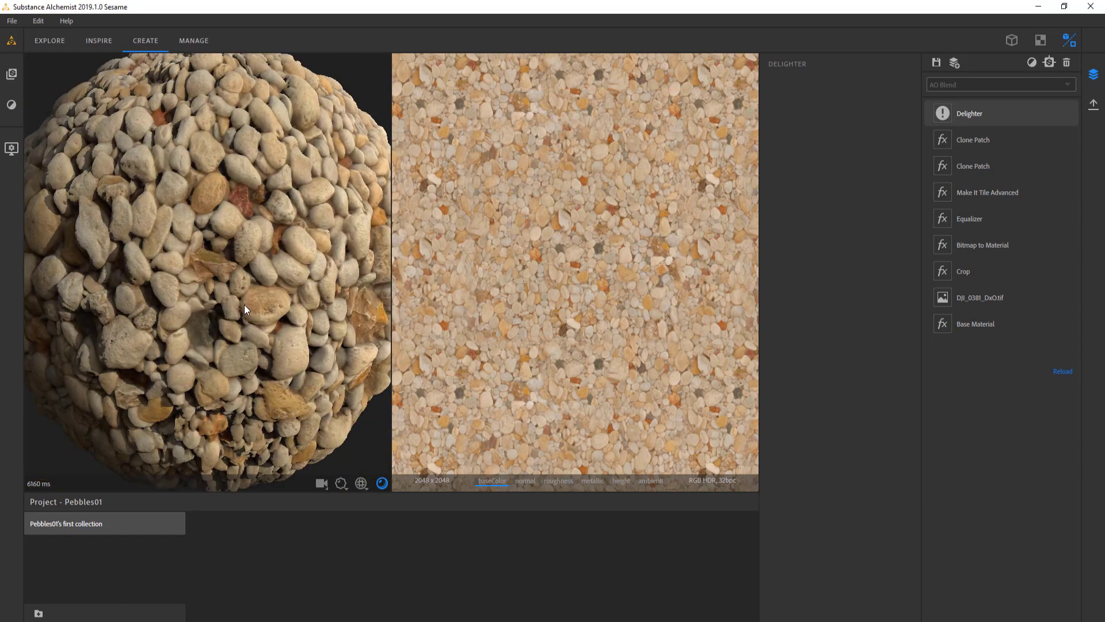
{"action": "scroll", "coordinate": [544, 299], "scroll_direction": "up", "scroll_amount": 5}
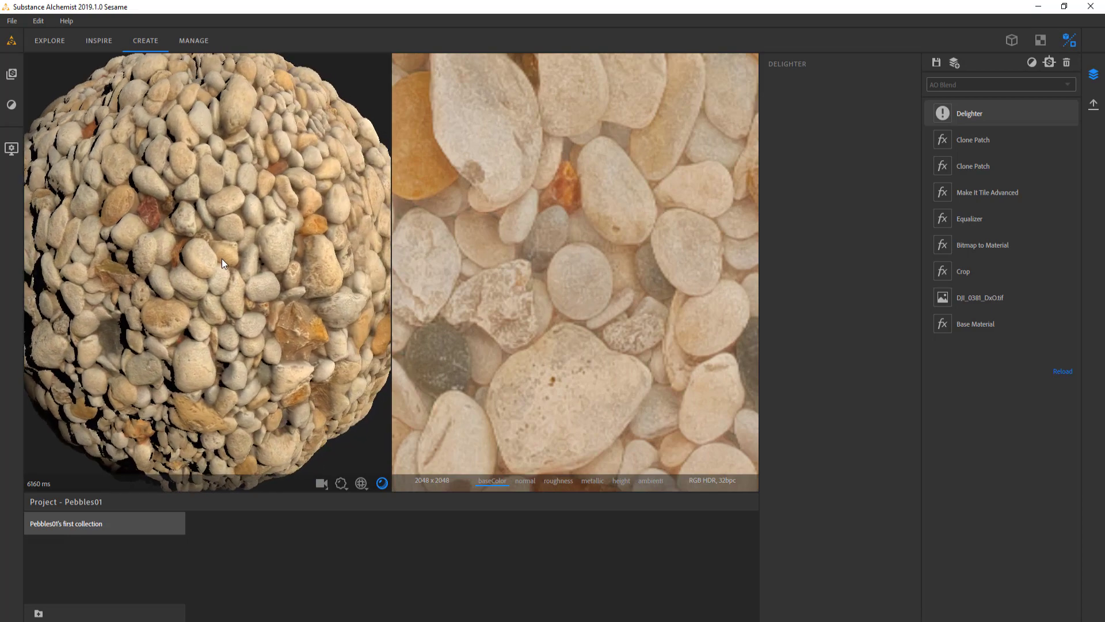
{"action": "left_click_drag", "start_coordinate": [231, 262], "coordinate": [258, 254]}
{"action": "scroll", "coordinate": [223, 257], "scroll_direction": "up", "scroll_amount": 3}
{"action": "scroll", "coordinate": [576, 236], "scroll_direction": "down", "scroll_amount": 3}
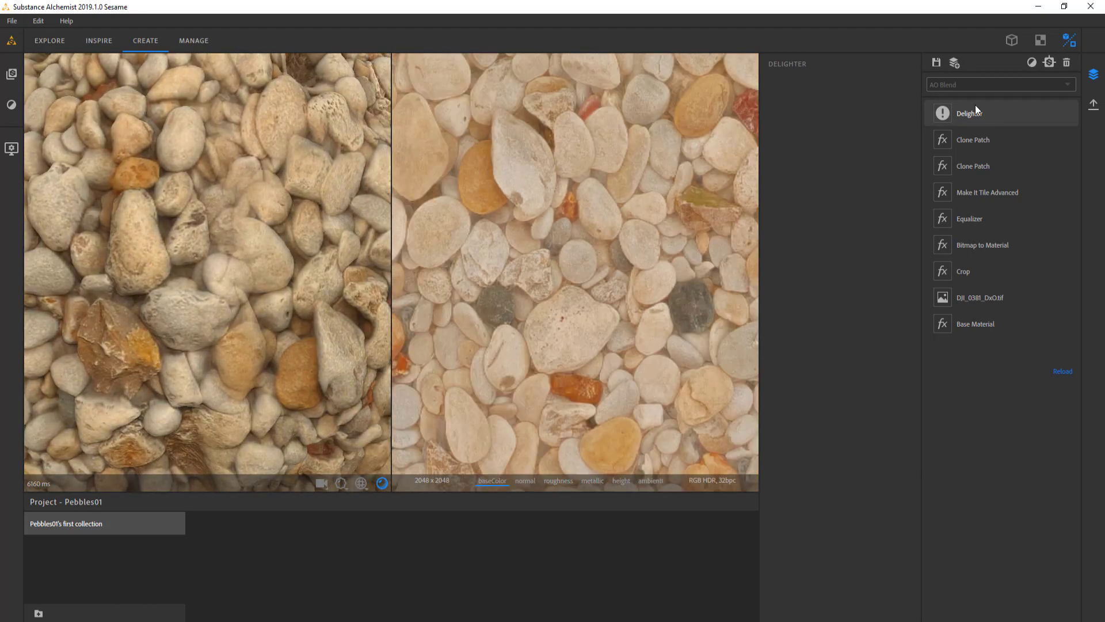
{"action": "left_click", "coordinate": [1070, 113]}
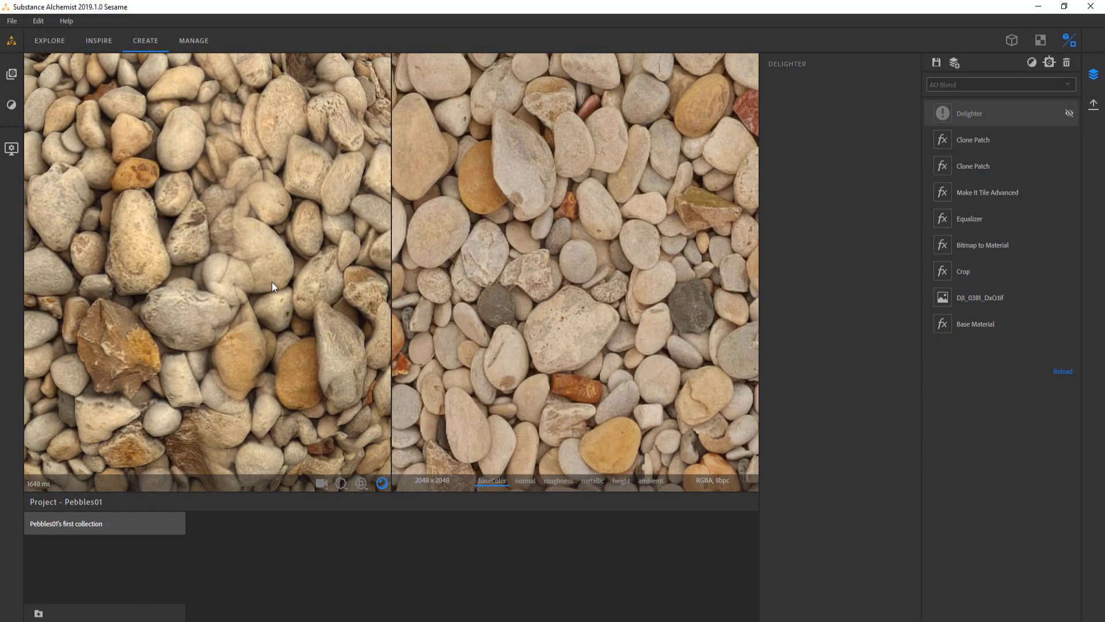
{"action": "scroll", "coordinate": [236, 276], "scroll_direction": "down", "scroll_amount": 3}
{"action": "left_click_drag", "start_coordinate": [236, 276], "coordinate": [312, 265]}
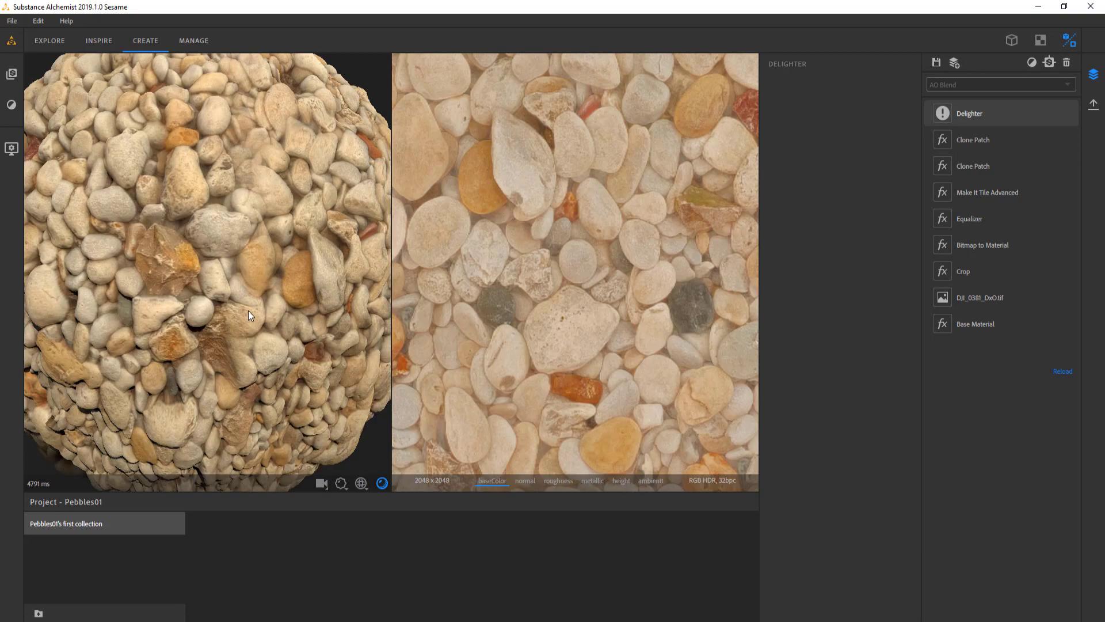
{"action": "scroll", "coordinate": [249, 311], "scroll_direction": "down", "scroll_amount": 3}
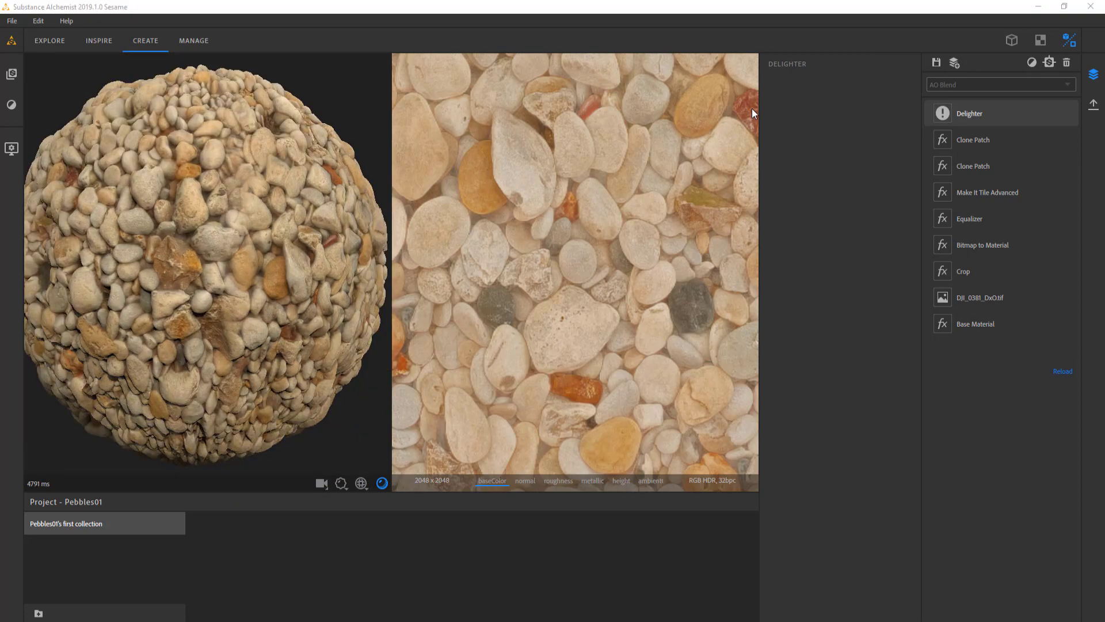
Start exporting the current material as PNG at a resolution of 4096 x 4096
{"action": "left_click", "coordinate": [1095, 107]}
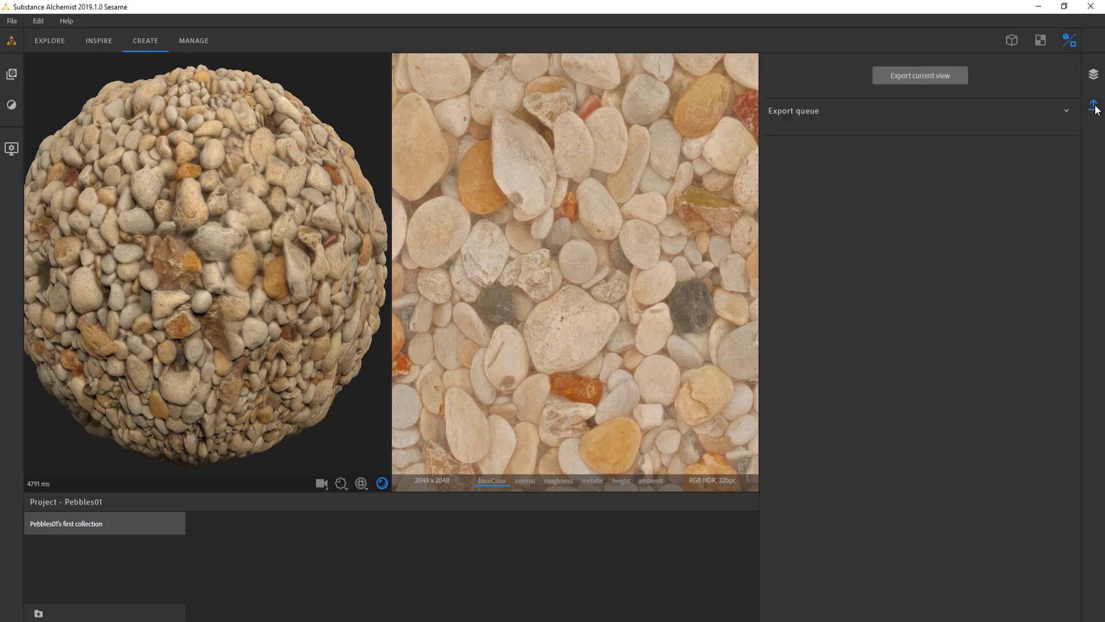
{"action": "left_click", "coordinate": [916, 76]}
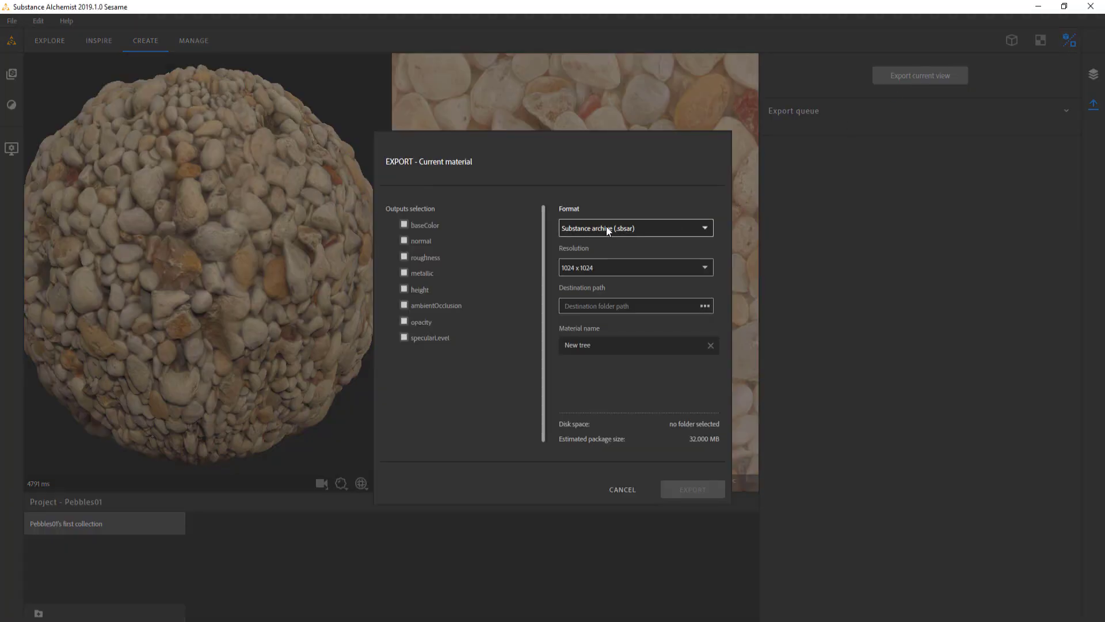
{"action": "left_click", "coordinate": [706, 267]}
{"action": "left_click", "coordinate": [589, 379]}
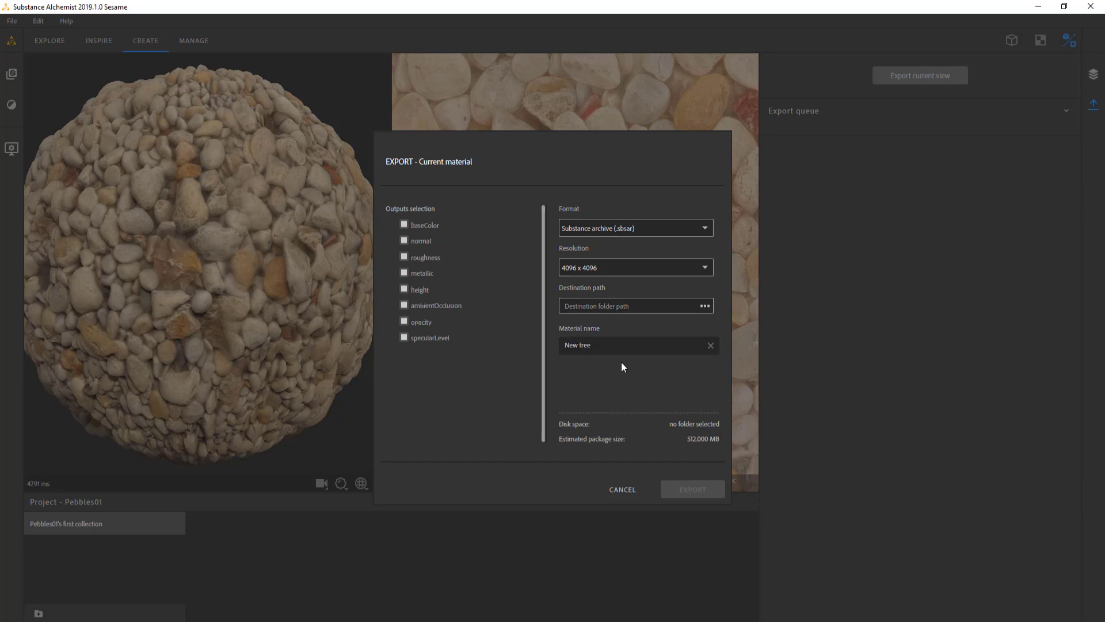
{"action": "left_click", "coordinate": [705, 227]}
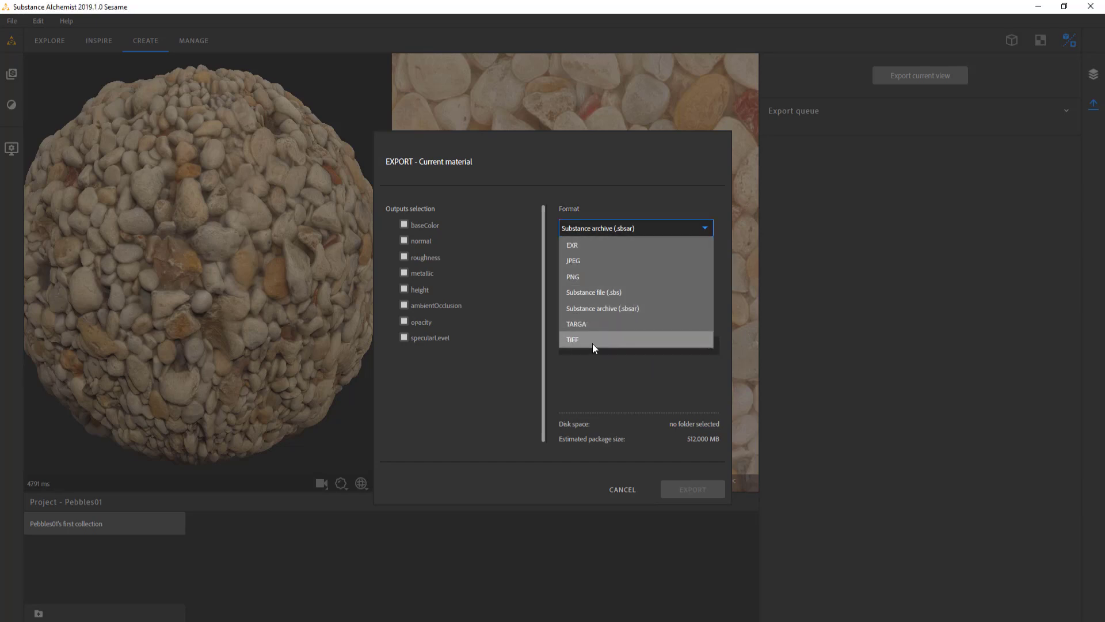
{"action": "left_click", "coordinate": [588, 278]}
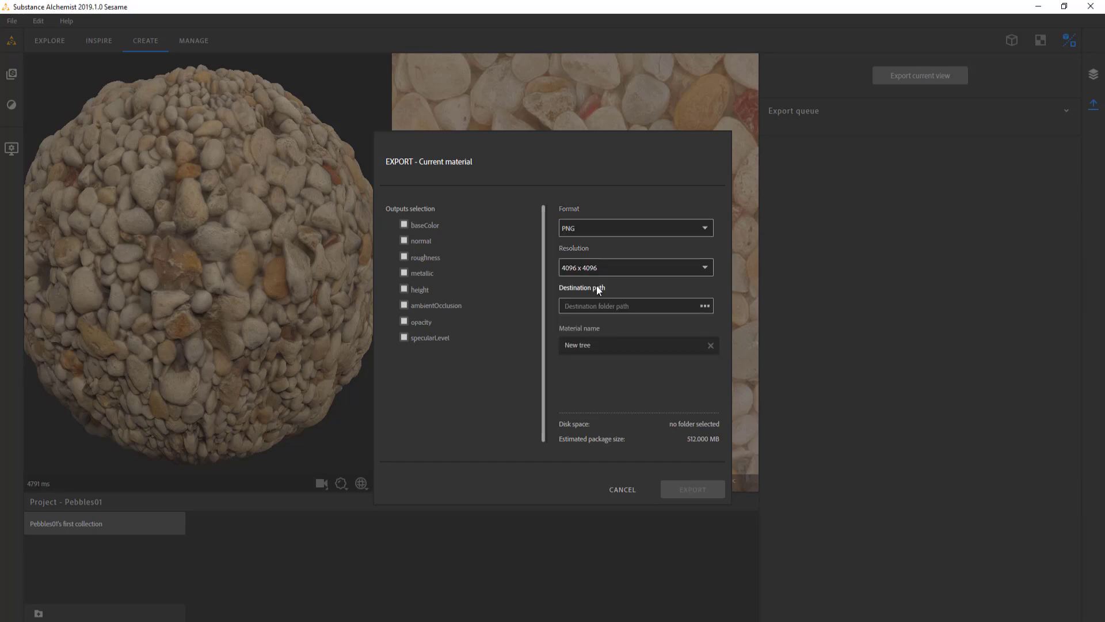
Create a Pebbles01 folder inside the capture folder and choose it as the export destination
{"action": "left_click", "coordinate": [703, 306]}
{"action": "left_click", "coordinate": [373, 43]}
{"action": "type", "text": "D:\\_video\\20191104-SingleImageBasedReconstruction\\capture"}
{"action": "key", "text": "Return"}
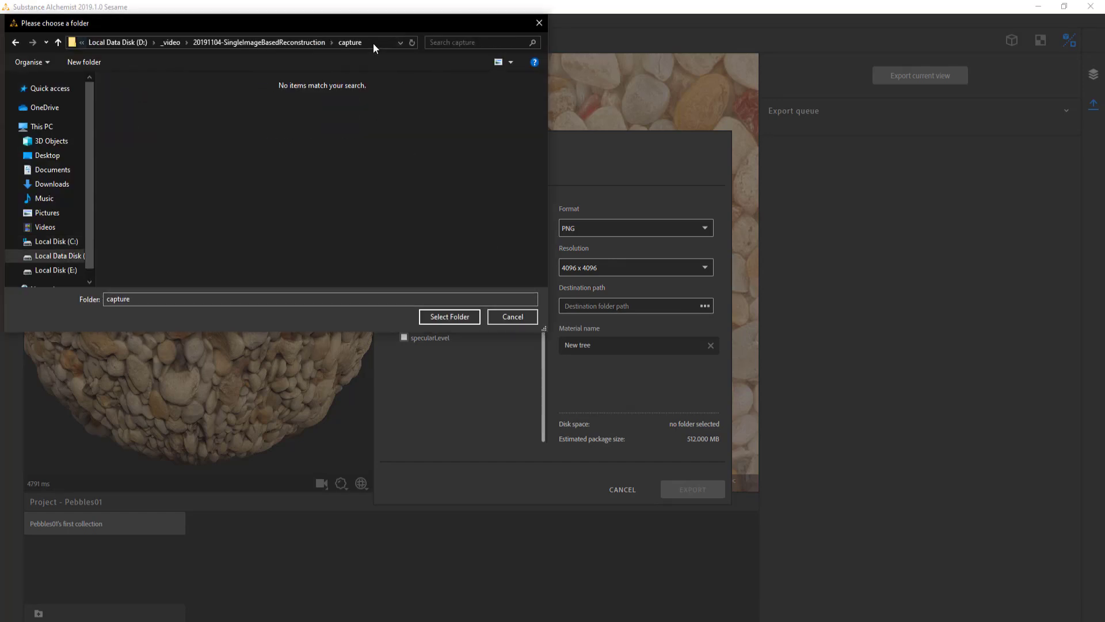
{"action": "right_click", "coordinate": [263, 195]}
{"action": "mouse_move", "coordinate": [296, 326]}
{"action": "left_click", "coordinate": [410, 332]}
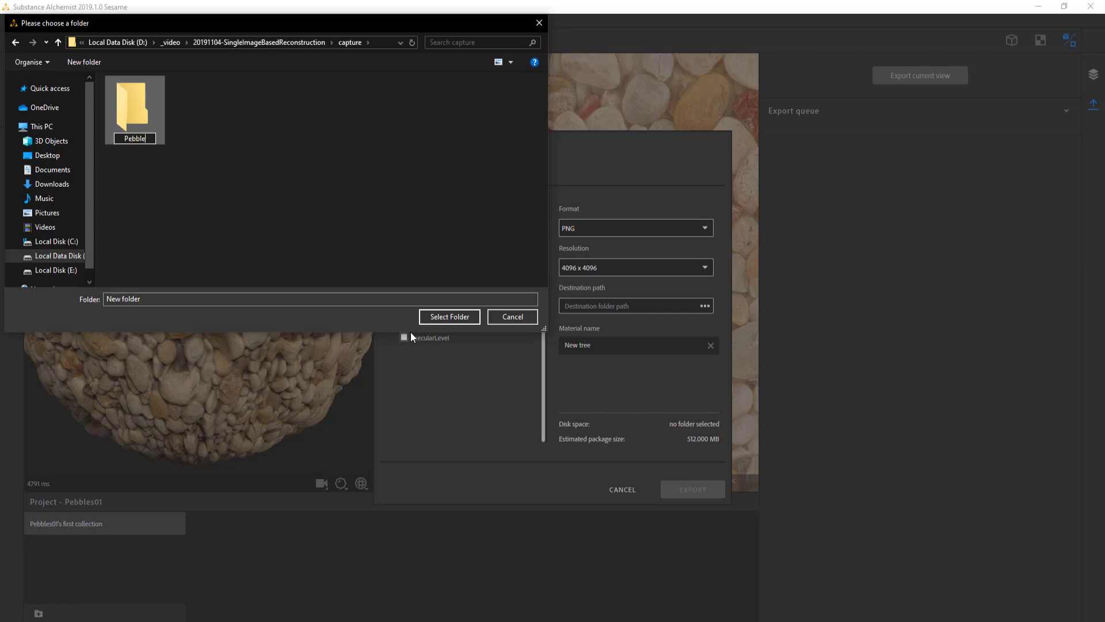
{"action": "type", "text": "Pebbles01"}
{"action": "key", "text": "Return"}
{"action": "key", "text": "Return"}
{"action": "left_click", "coordinate": [461, 318]}
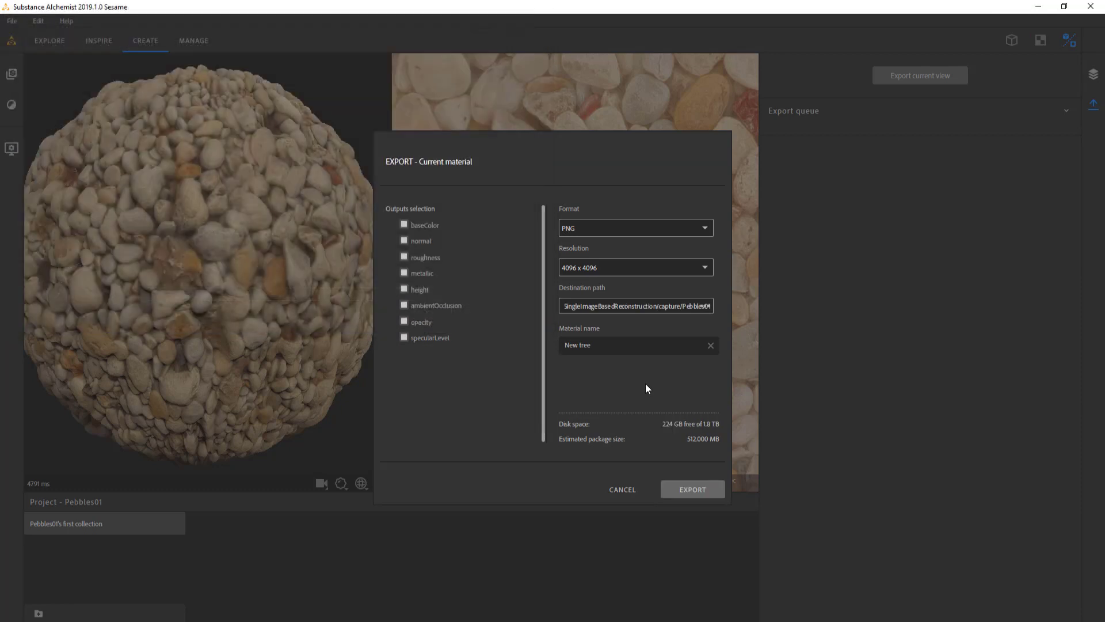
Name the exported material gb_pebbles01 and exclude the metallic, opacity and specularLevel outputs
{"action": "left_click", "coordinate": [614, 348]}
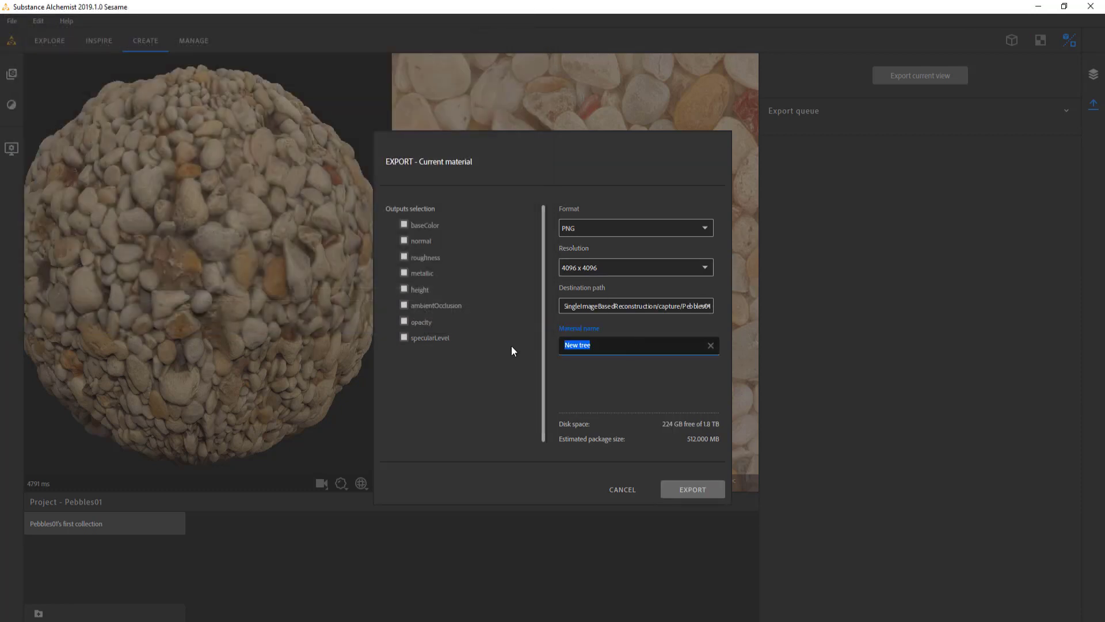
{"action": "type", "text": "Pebbles01"}
{"action": "key", "text": "Home"}
{"action": "type", "text": "gb_"}
{"action": "key", "text": "Delete"}
{"action": "type", "text": "p"}
{"action": "key", "text": "End"}
{"action": "left_click", "coordinate": [404, 276]}
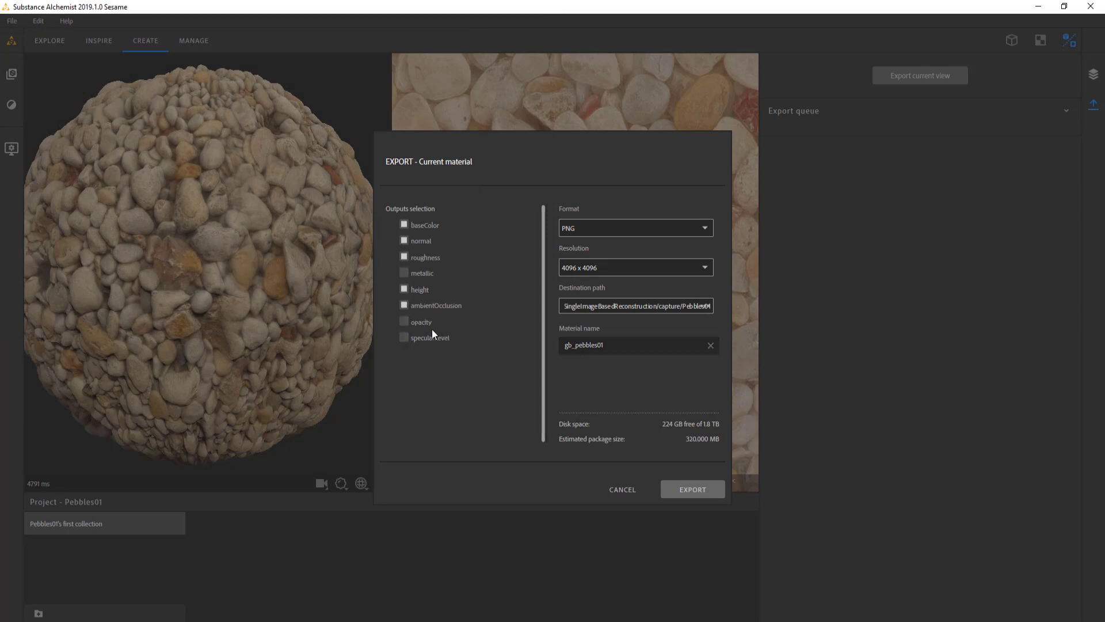
Export the gb_pebbles01 material with the selected outputs and settings
{"action": "left_click", "coordinate": [693, 488]}
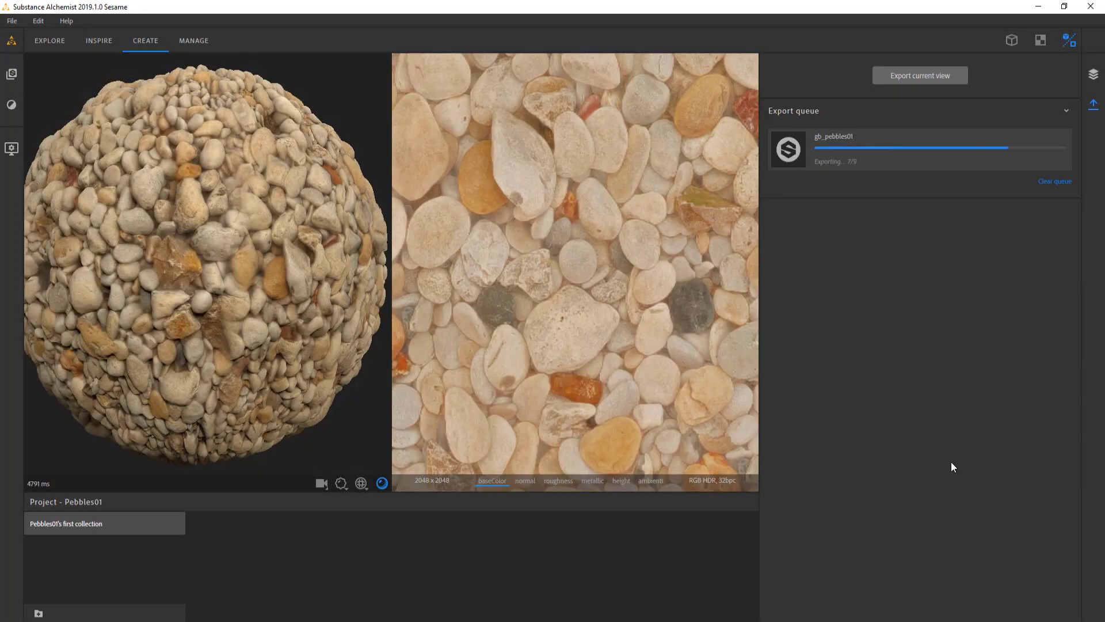
Examine the material's output maps in the 2D view, including normal, roughness, metallic, height, ambient occlusion, opacity and specular level
{"action": "left_click", "coordinate": [525, 480]}
{"action": "left_click", "coordinate": [558, 481]}
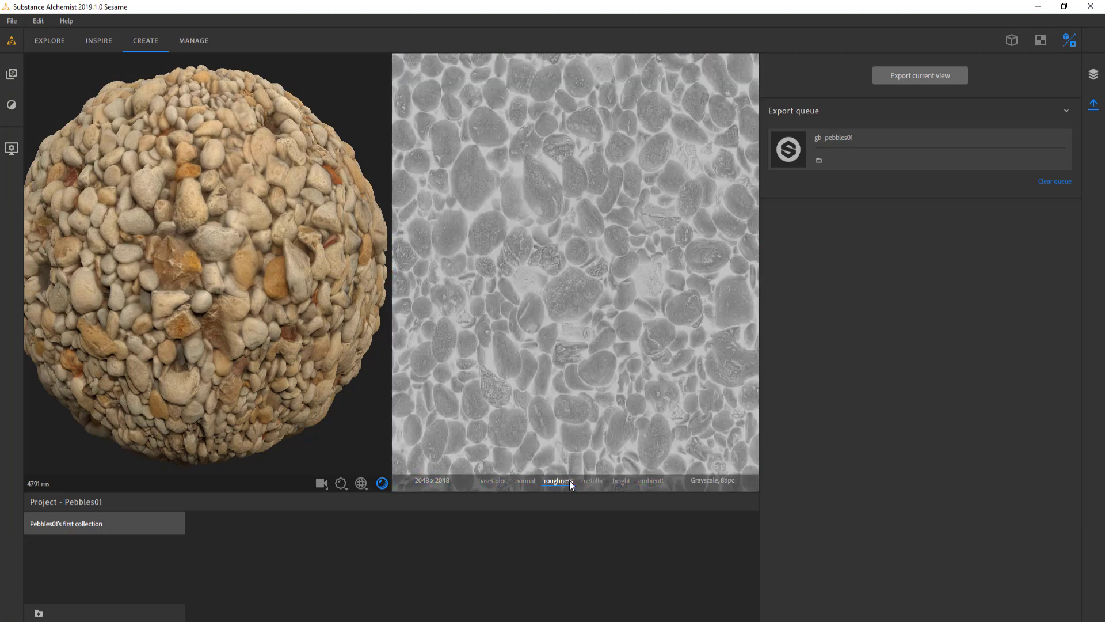
{"action": "left_click", "coordinate": [599, 481]}
{"action": "left_click", "coordinate": [624, 481]}
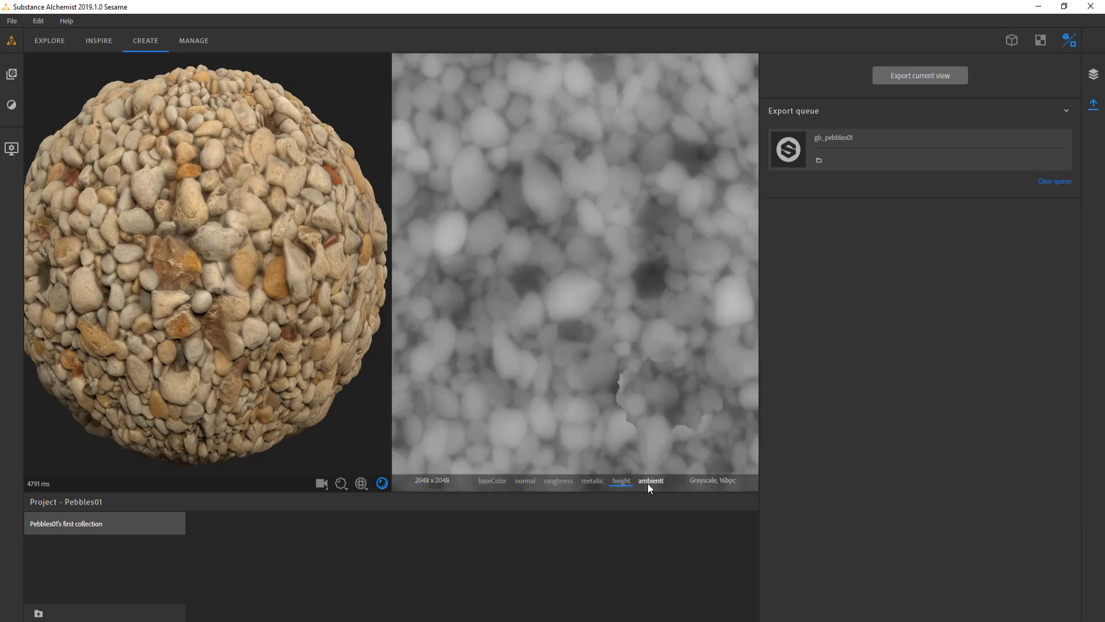
{"action": "left_click", "coordinate": [649, 483]}
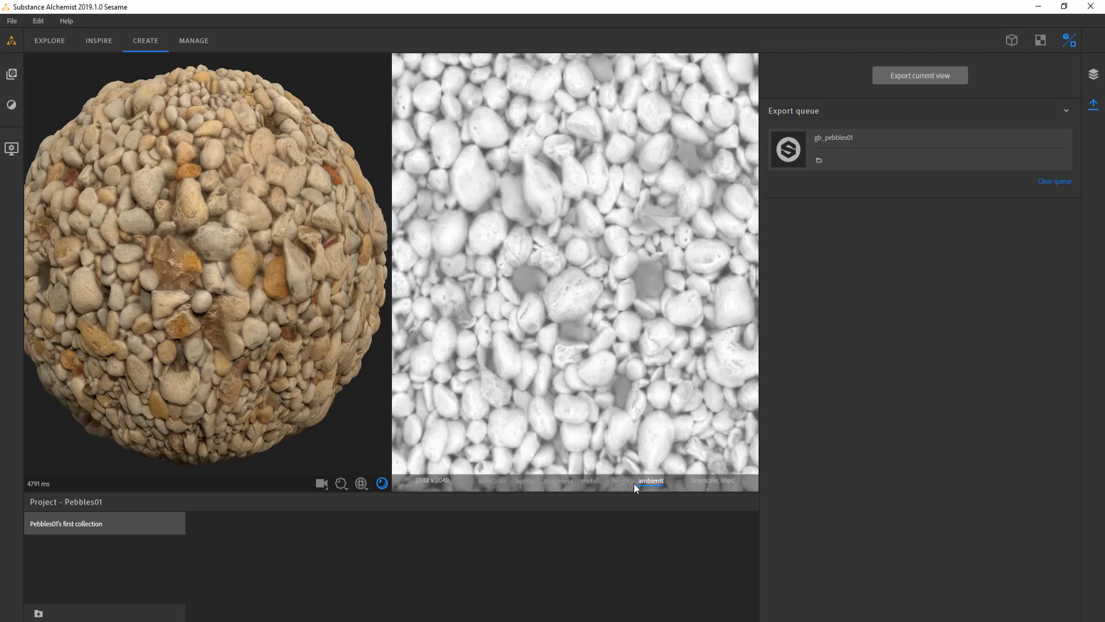
{"action": "left_click_drag", "start_coordinate": [649, 480], "coordinate": [567, 481]}
{"action": "left_click", "coordinate": [597, 482]}
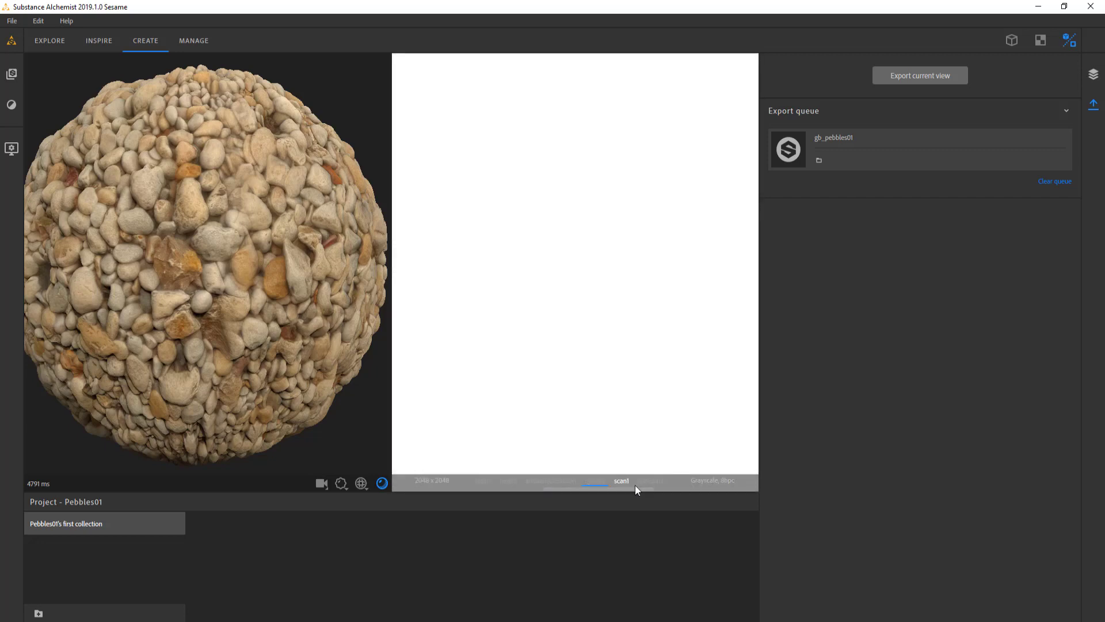
{"action": "left_click", "coordinate": [624, 483]}
{"action": "left_click", "coordinate": [651, 481]}
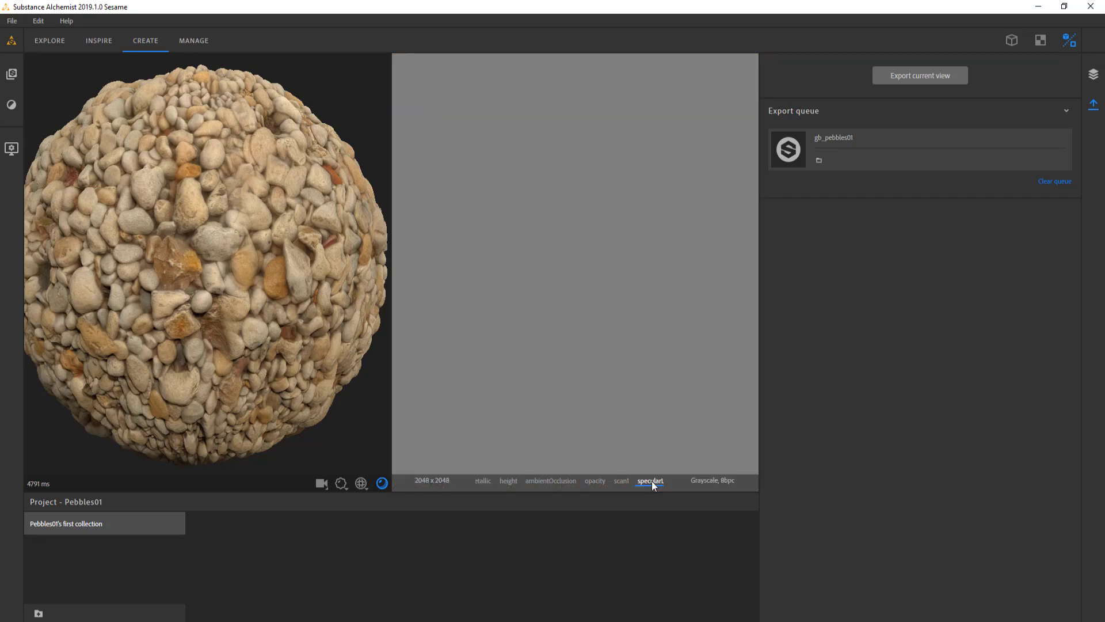
{"action": "left_click_drag", "start_coordinate": [652, 482], "coordinate": [599, 481]}
{"action": "left_click", "coordinate": [490, 481]}
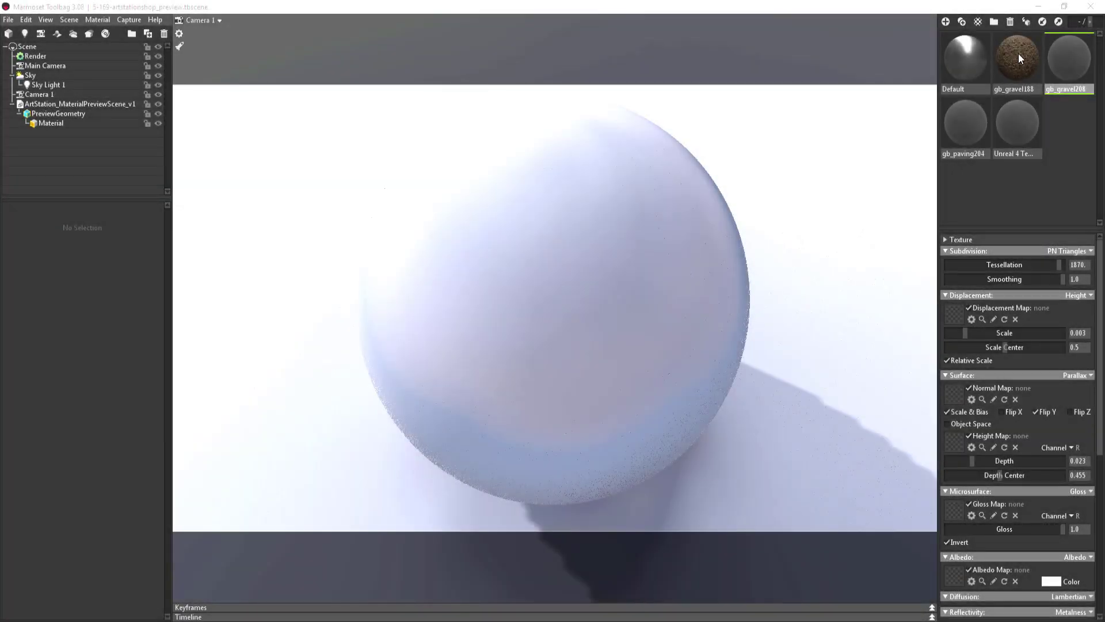
In Marmoset Toolbag, inspect the pebble material on the preview sphere and increase its texture's Offset U
{"action": "left_click_drag", "start_coordinate": [1018, 51], "coordinate": [582, 289]}
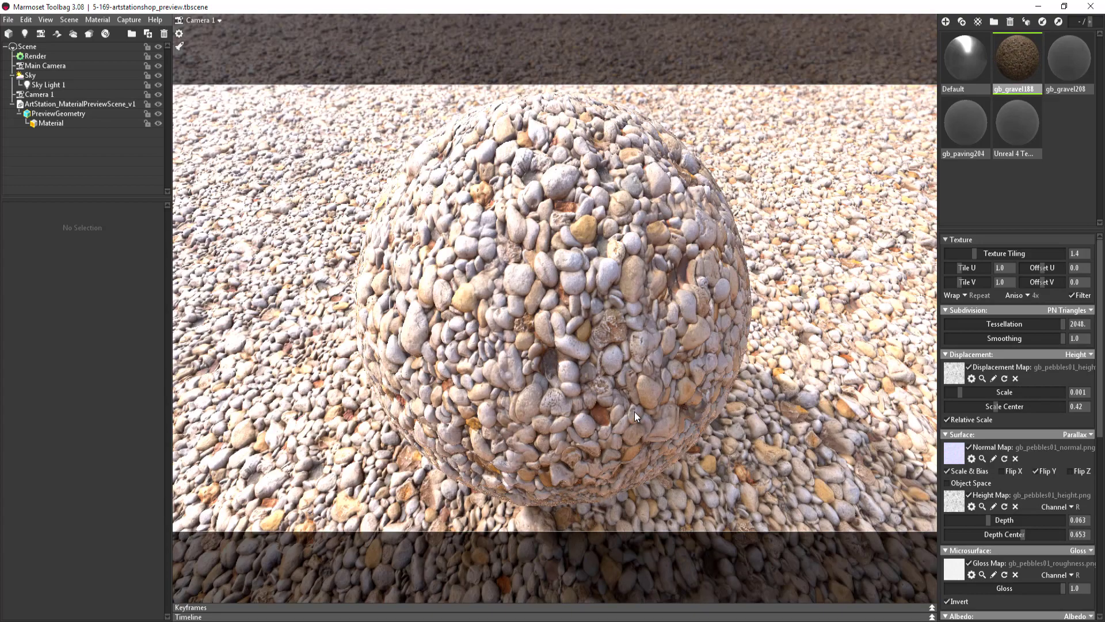
{"action": "left_click_drag", "start_coordinate": [726, 381], "coordinate": [343, 318], "text": "shift"}
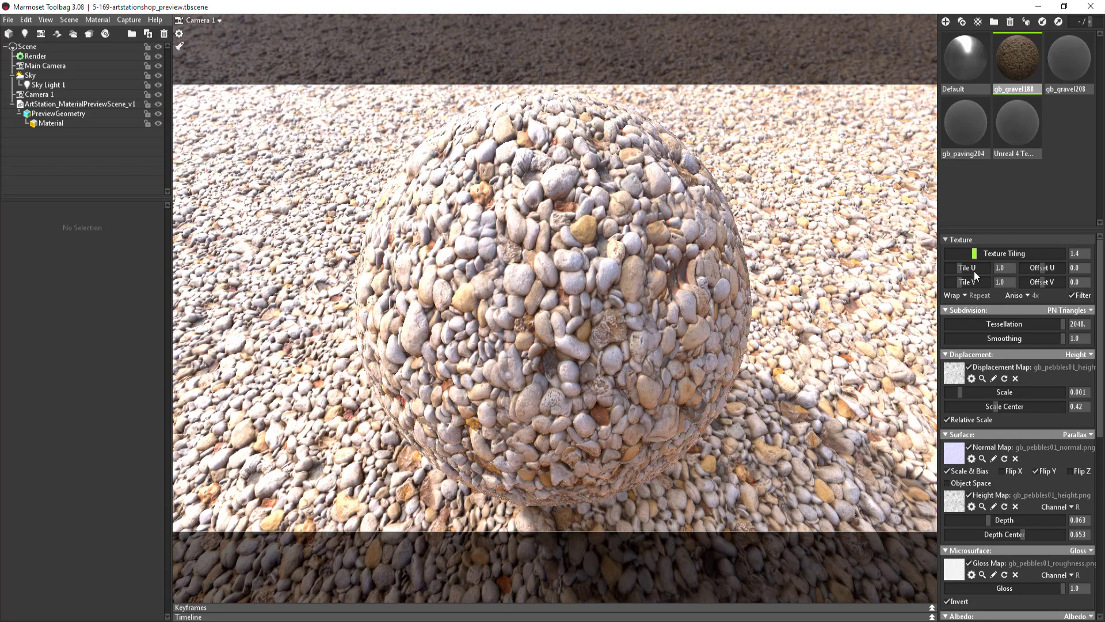
{"action": "left_click_drag", "start_coordinate": [1040, 271], "coordinate": [1061, 268]}
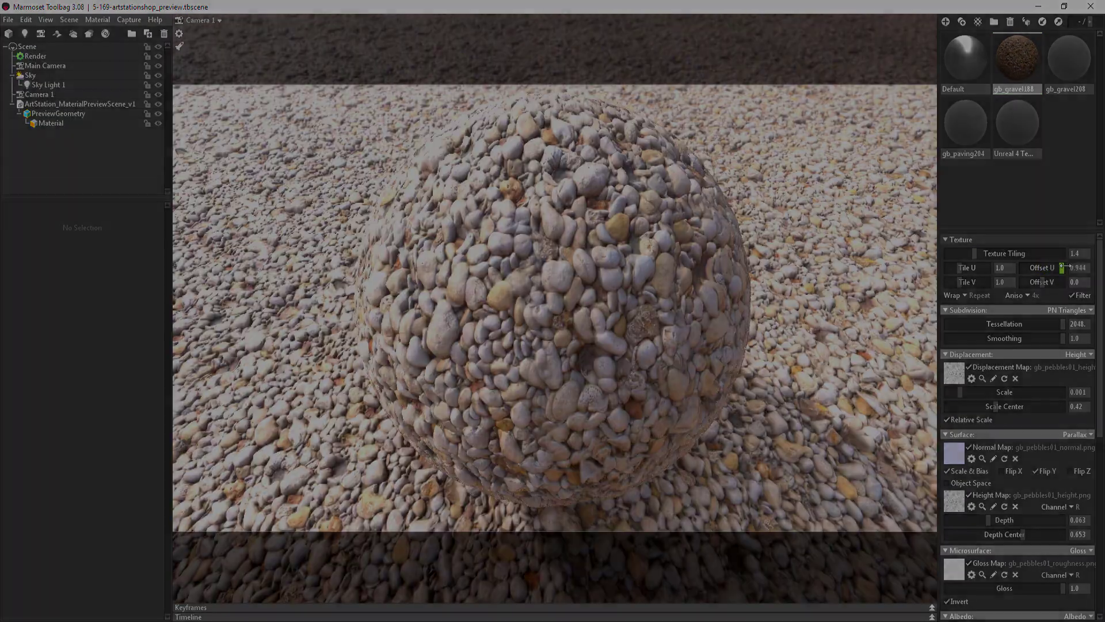